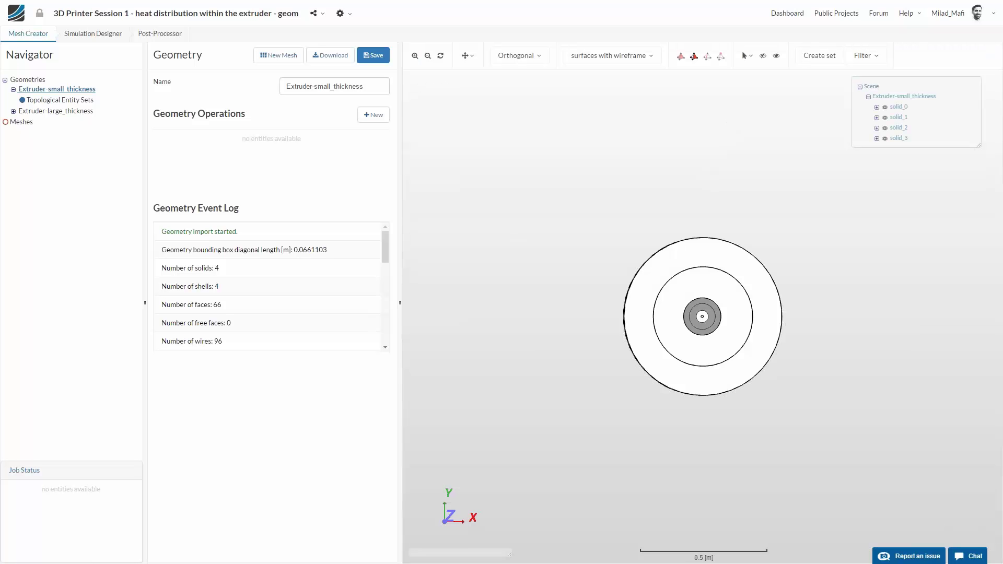
# Step: Orbit the extruder and toggle the finned heat sink (solid_0), leaving it hidden, to examine the parts inside it
pyautogui.moveTo(690, 277); pyautogui.dragTo(716, 230)
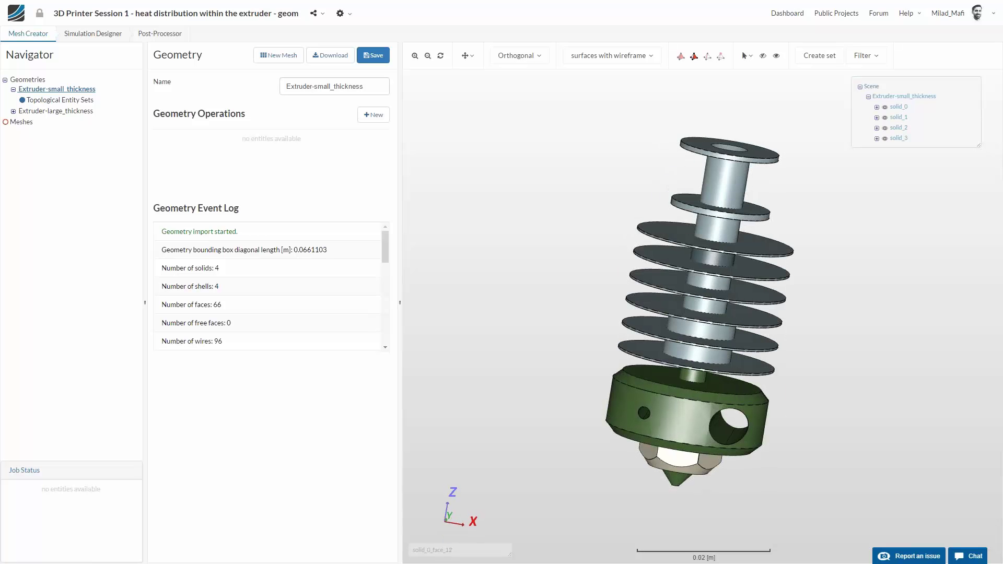
pyautogui.click(885, 107)
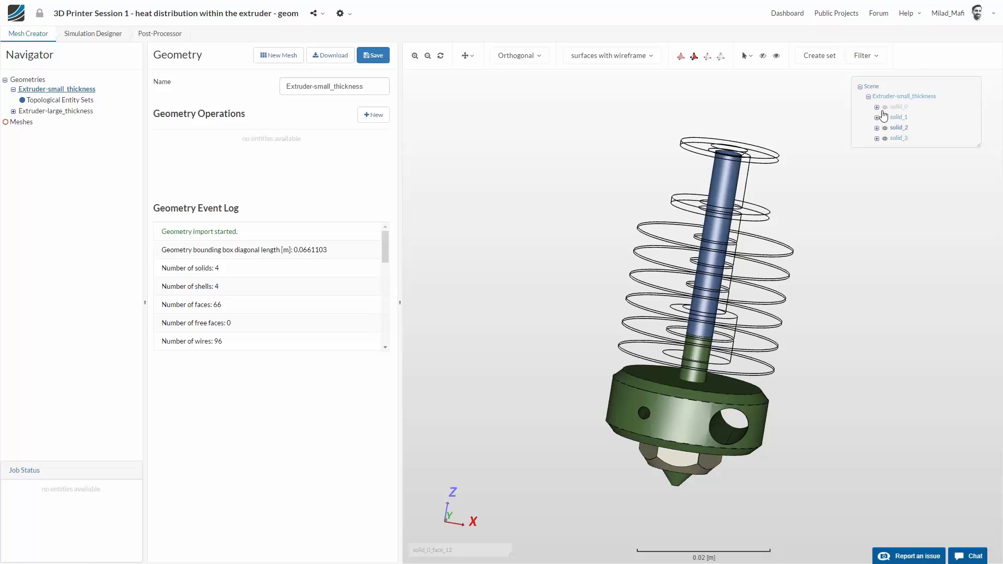
pyautogui.click(885, 107)
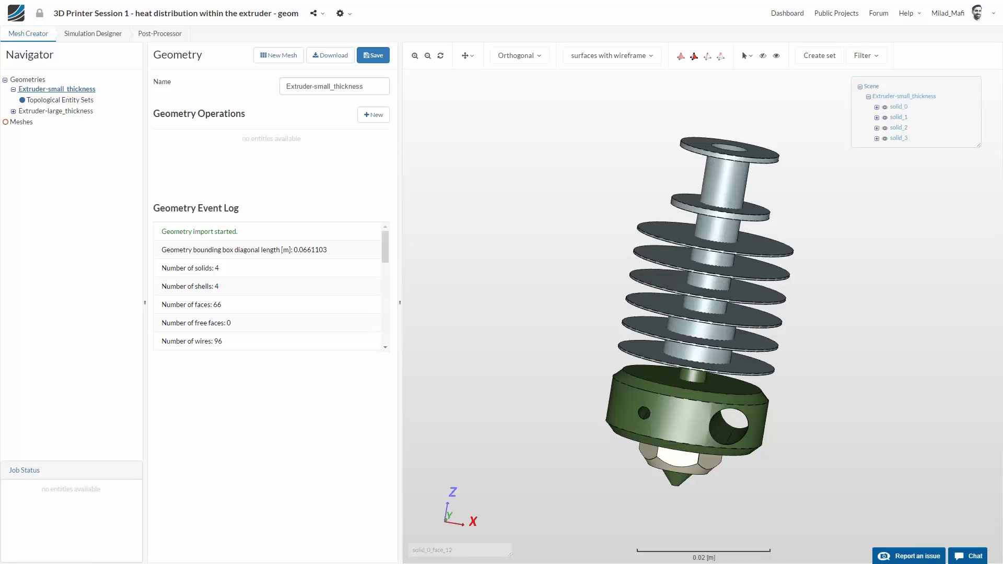
pyautogui.click(885, 107)
pyautogui.click(884, 107)
pyautogui.click(884, 107)
pyautogui.click(885, 118)
pyautogui.click(885, 118)
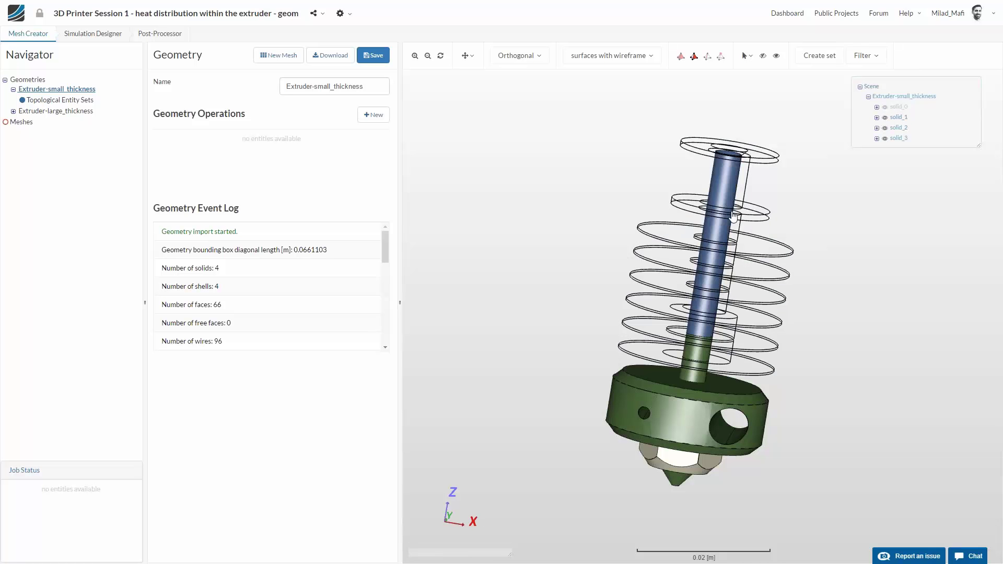
pyautogui.moveTo(664, 200); pyautogui.dragTo(877, 136)
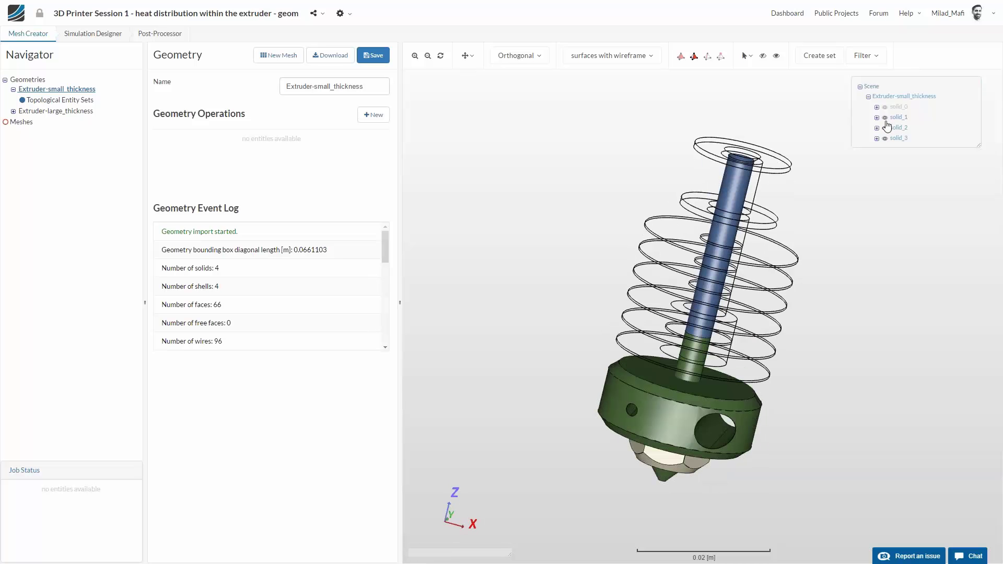
# Step: Hide solid_1 and solid_2 to inspect the heater block (solid_3), and pick the face of its large side hole
pyautogui.click(885, 118)
pyautogui.click(885, 128)
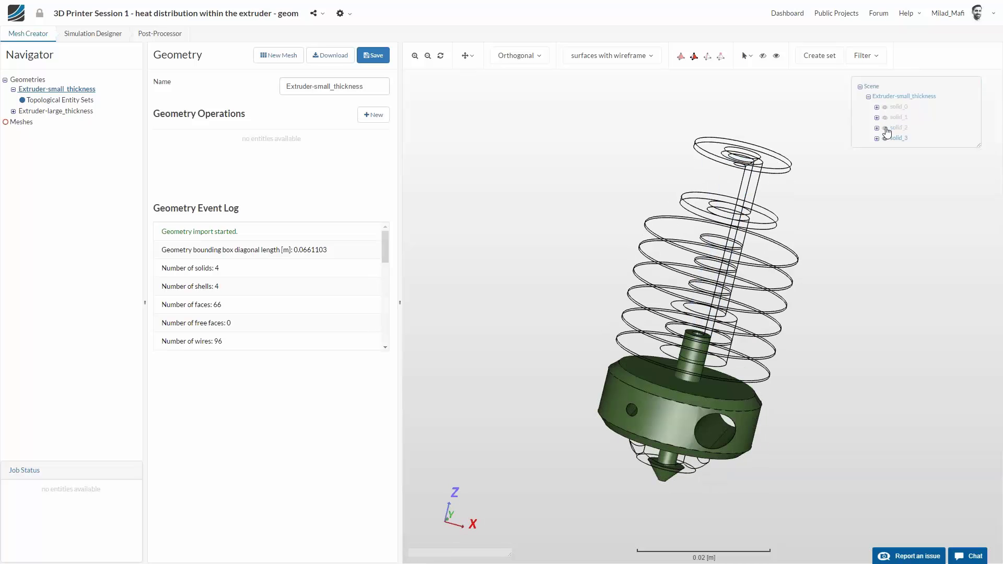
pyautogui.click(885, 128)
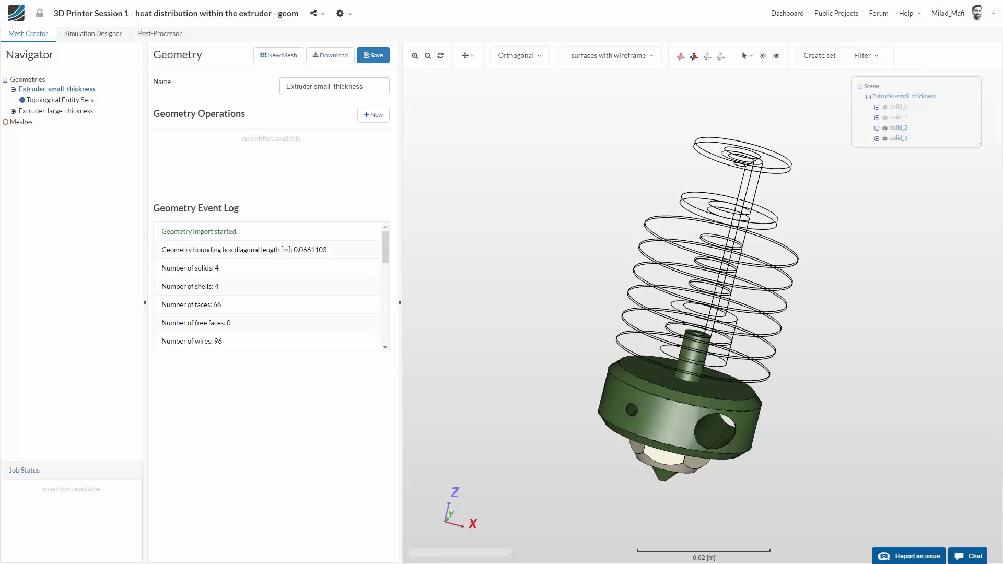
pyautogui.click(885, 128)
pyautogui.click(885, 139)
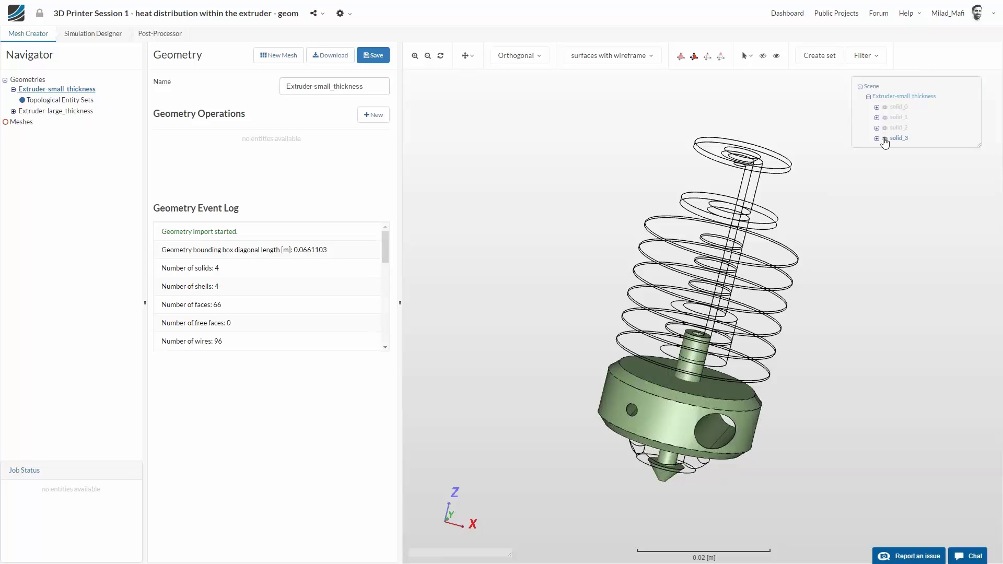
pyautogui.click(884, 138)
pyautogui.moveTo(800, 347); pyautogui.dragTo(677, 335)
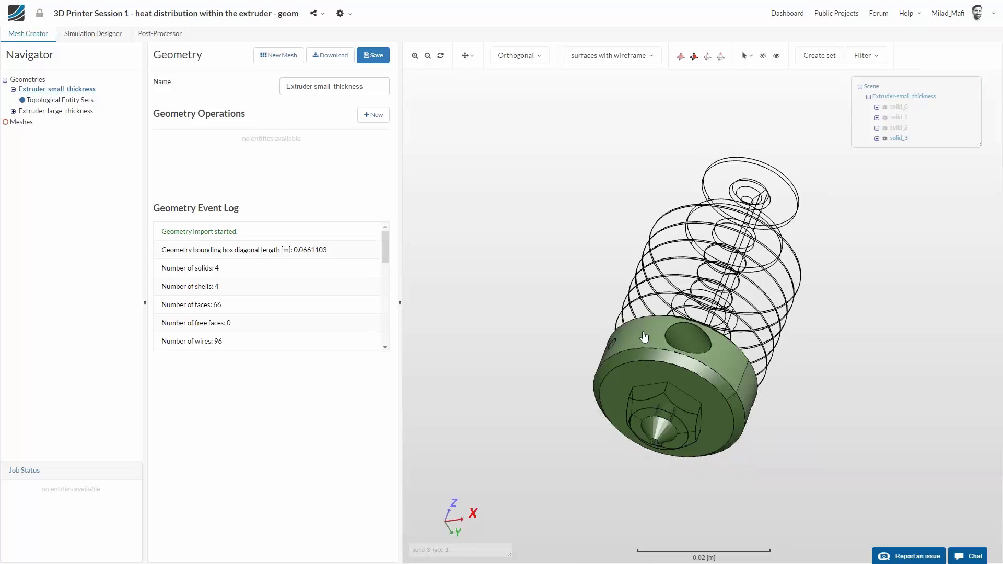
pyautogui.click(694, 56)
pyautogui.moveTo(721, 439); pyautogui.dragTo(734, 426)
# Step: Open the list of available meshes and show all solids of the extruder again for inspection
pyautogui.click(21, 122)
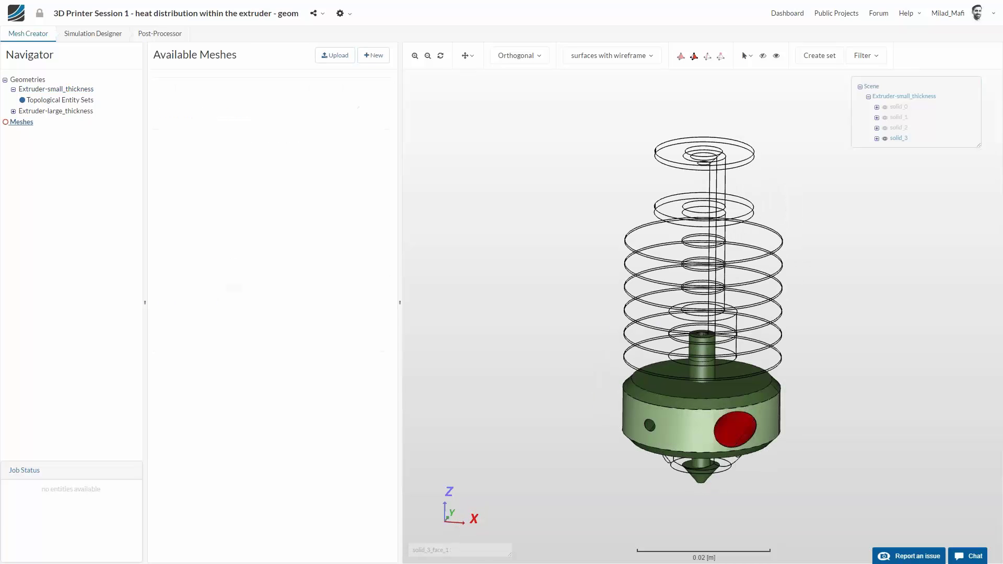
pyautogui.click(776, 55)
pyautogui.moveTo(598, 257); pyautogui.dragTo(712, 214)
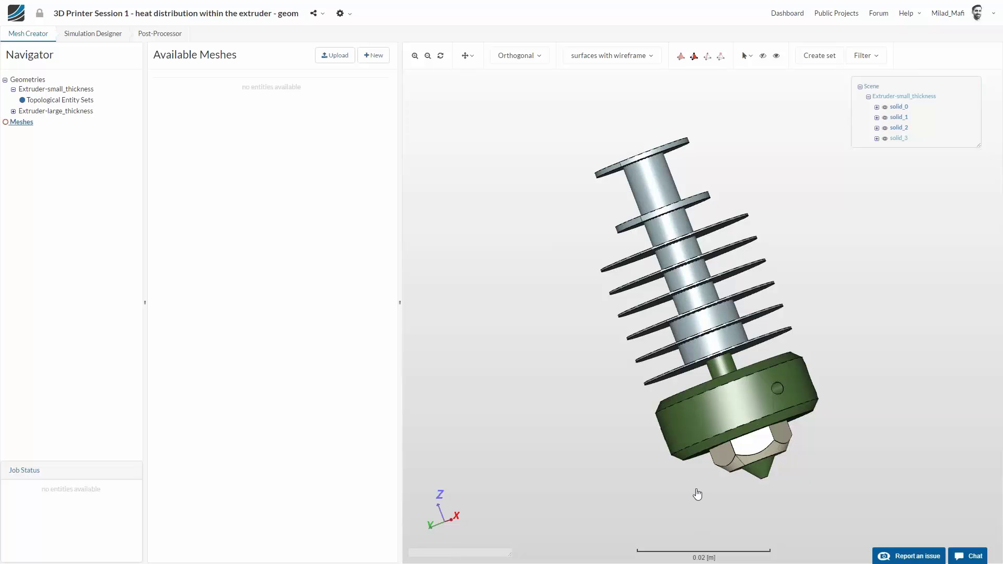
pyautogui.moveTo(599, 176); pyautogui.dragTo(557, 269)
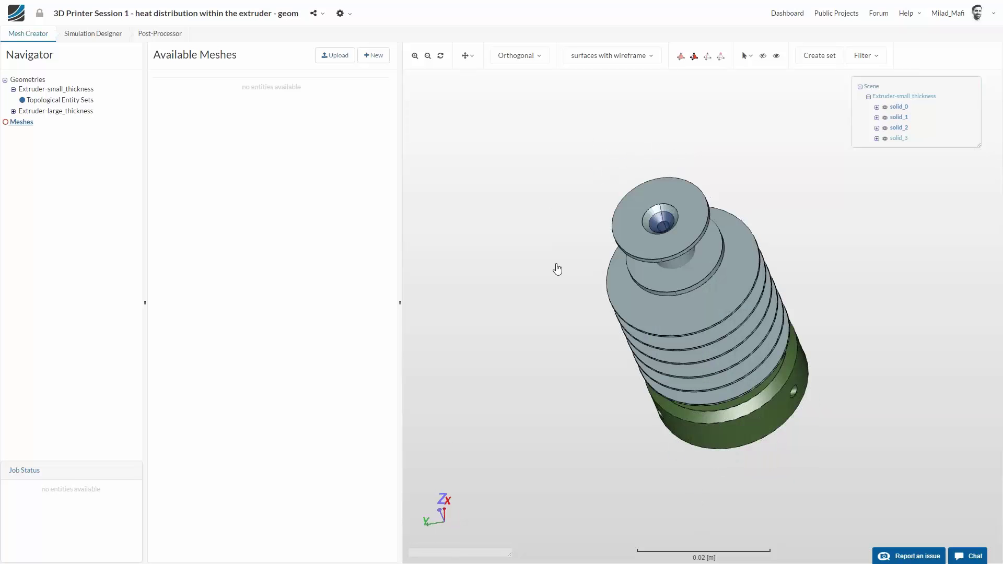
pyautogui.moveTo(546, 420); pyautogui.dragTo(613, 271)
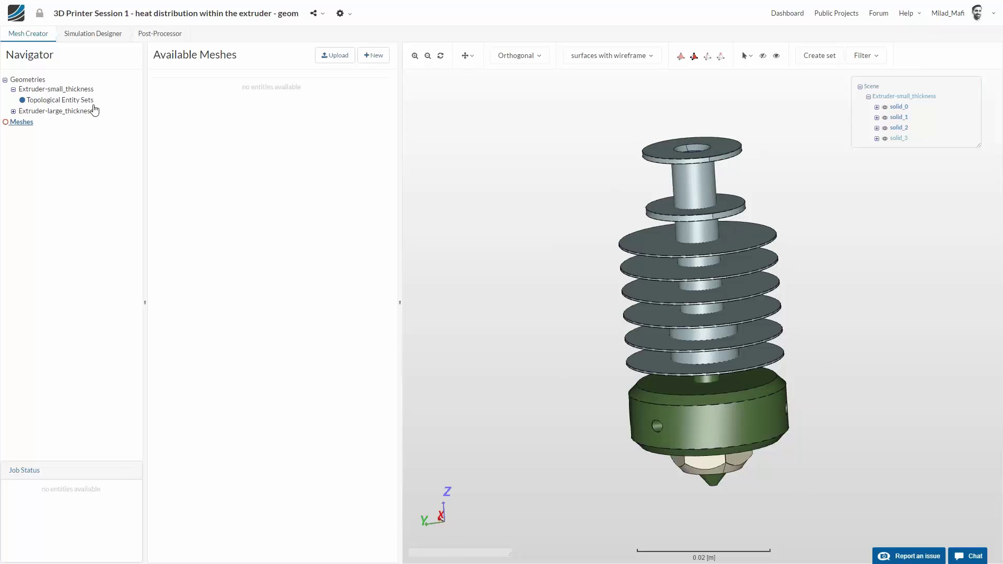
# Step: Create a new mesh with Extruder-small_thickness as its base geometry and save it
pyautogui.click(373, 55)
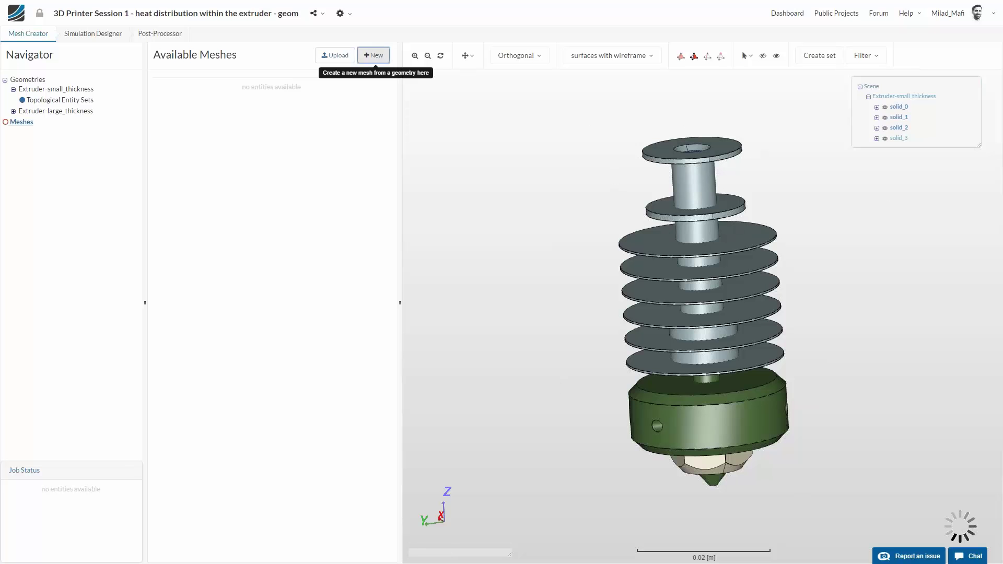
pyautogui.click(314, 104)
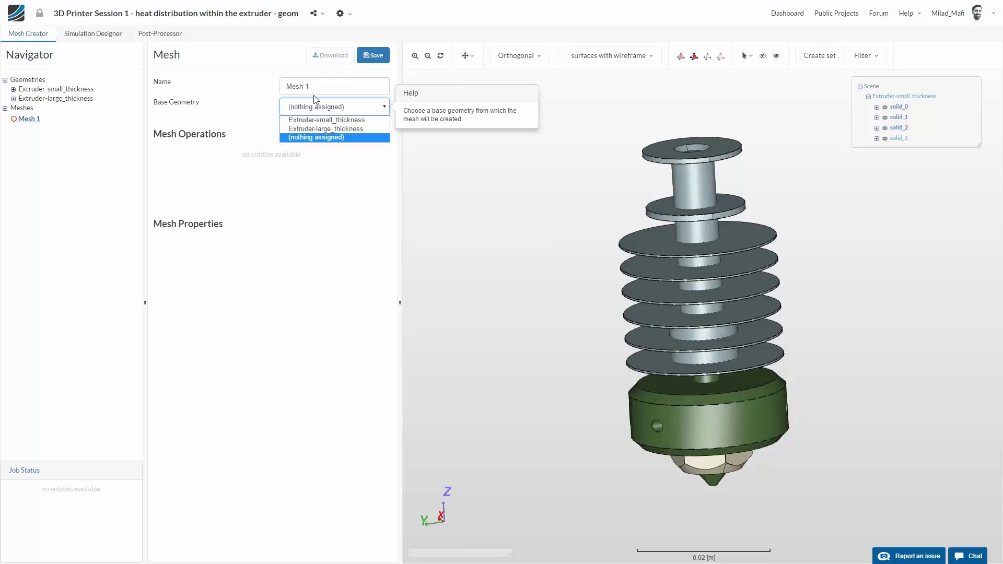
pyautogui.click(332, 120)
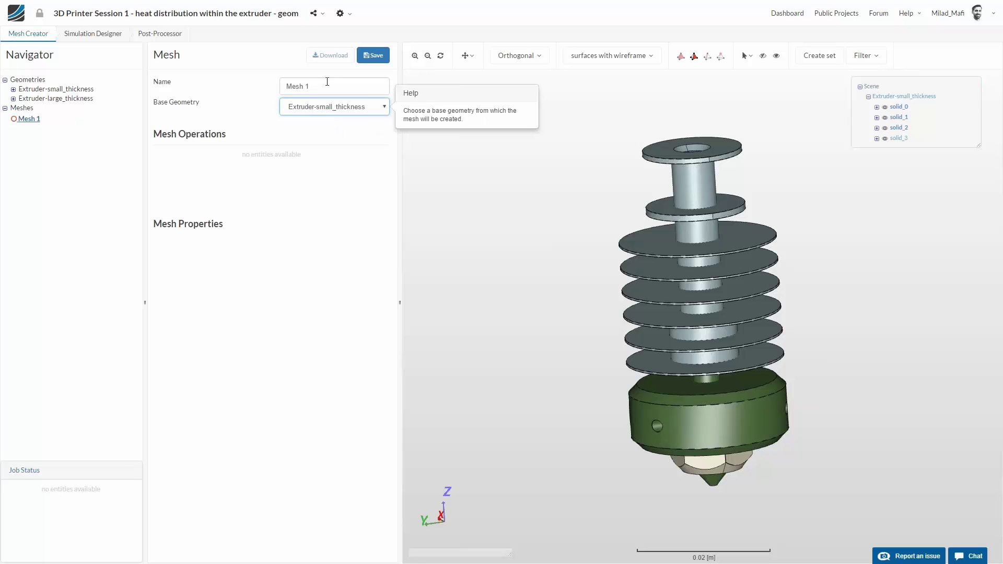
pyautogui.click(373, 55)
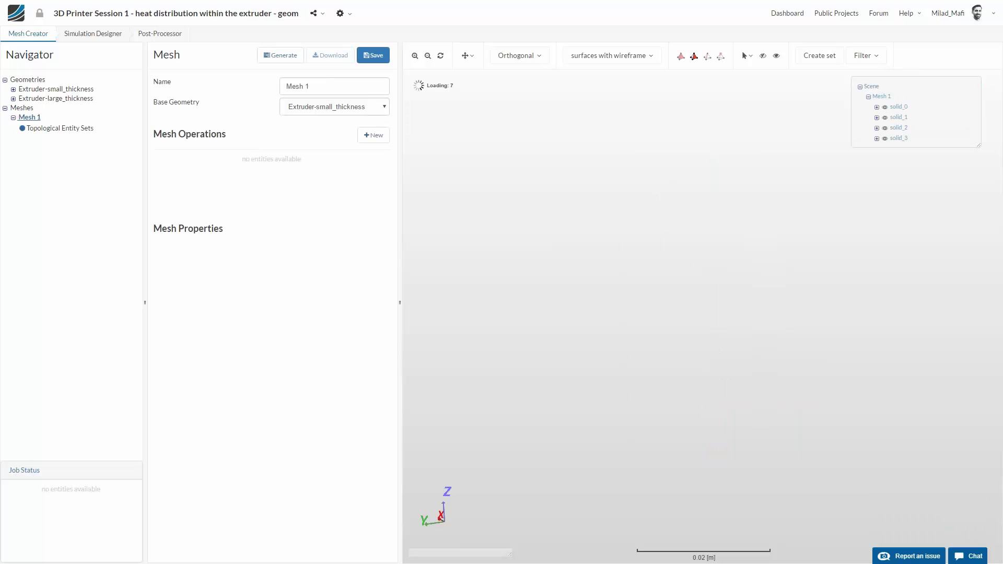
# Step: Add a tet-dominant mesh operation with automatic element sizing, mesh fineness 3 - Moderate and first-order elements
pyautogui.click(373, 135)
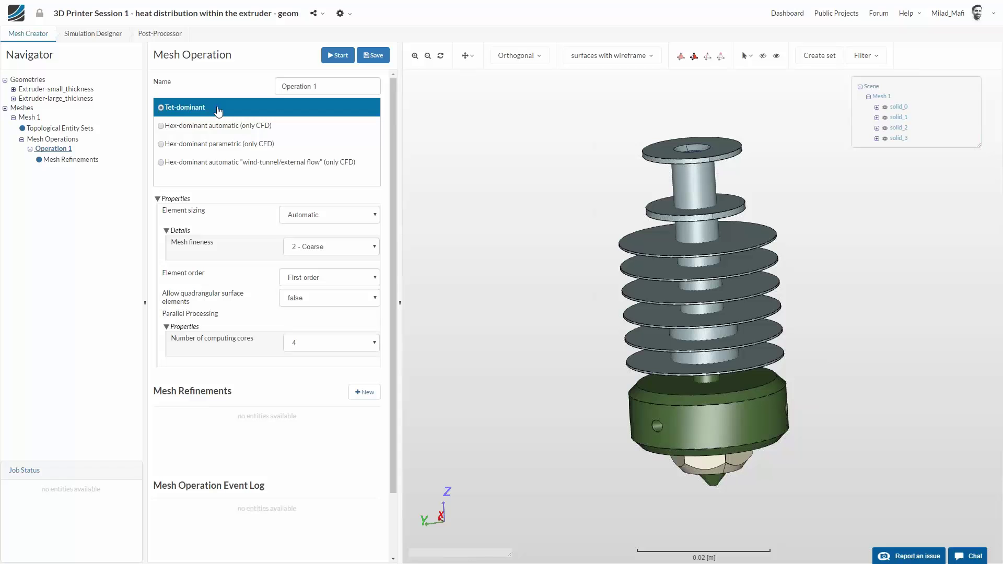
pyautogui.moveTo(218, 111)
pyautogui.click(348, 217)
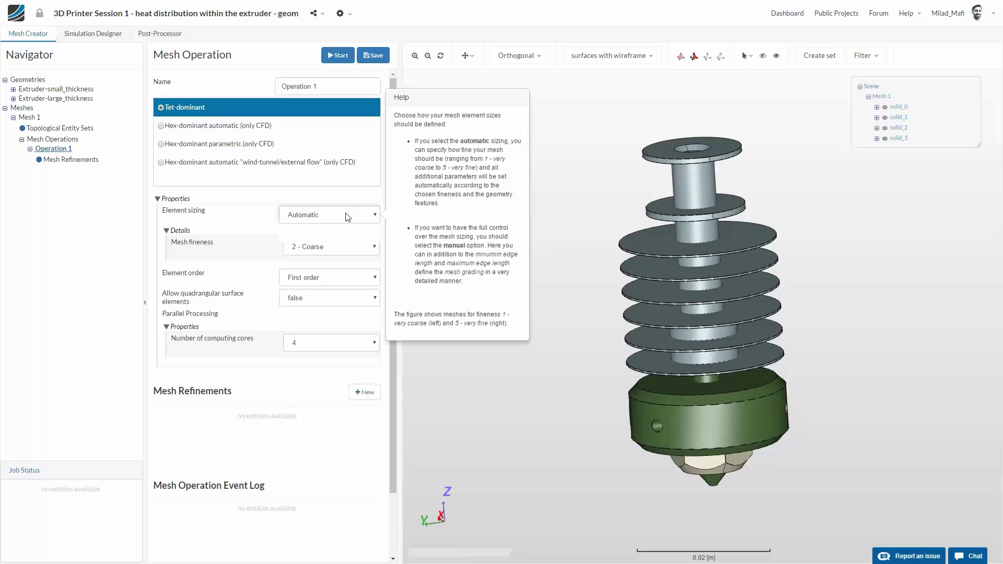
pyautogui.click(347, 217)
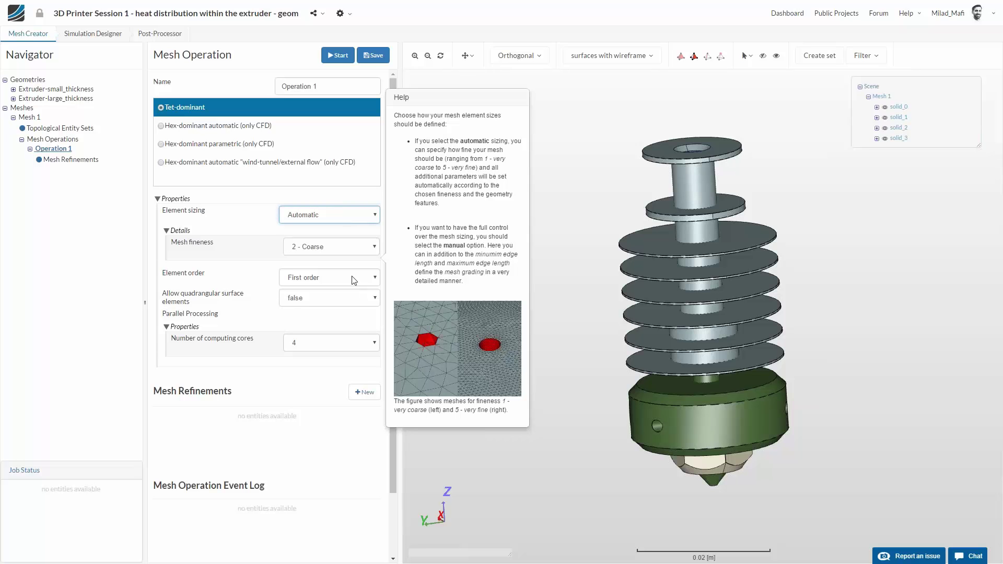
pyautogui.click(328, 250)
pyautogui.click(322, 277)
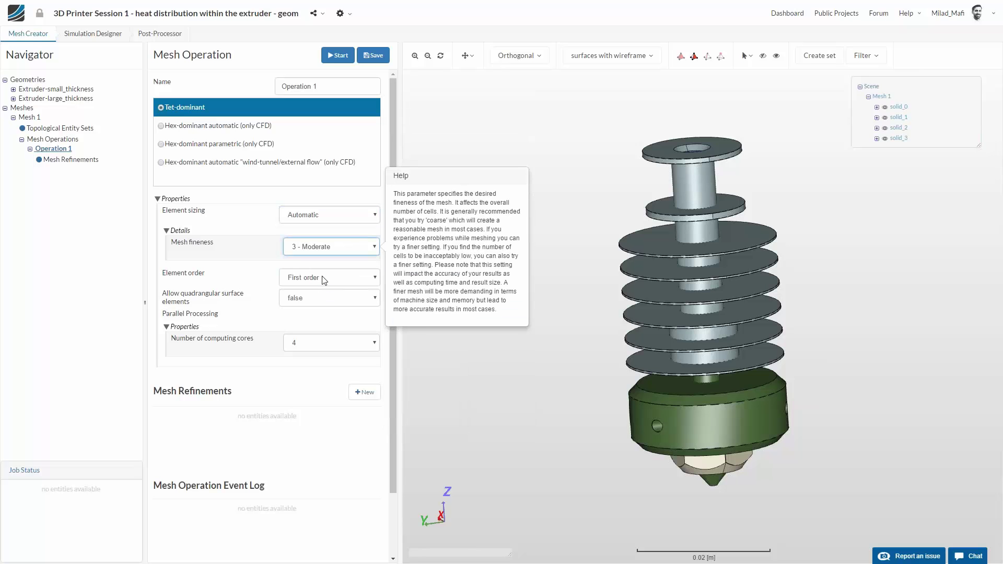
pyautogui.click(305, 279)
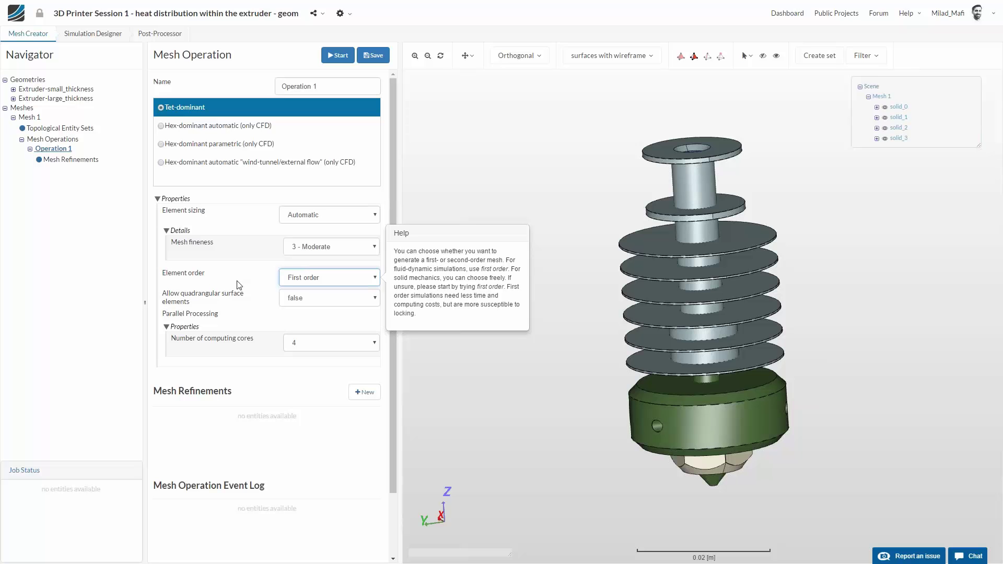
# Step: Set the mesh operation's number of computing cores to 8 and save its settings
pyautogui.click(315, 346)
pyautogui.click(302, 384)
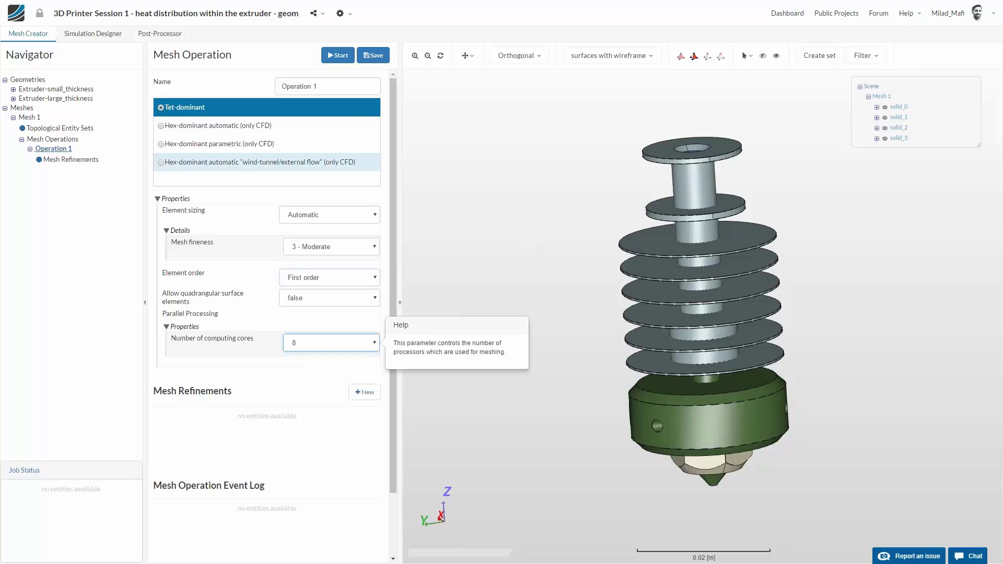
pyautogui.click(373, 55)
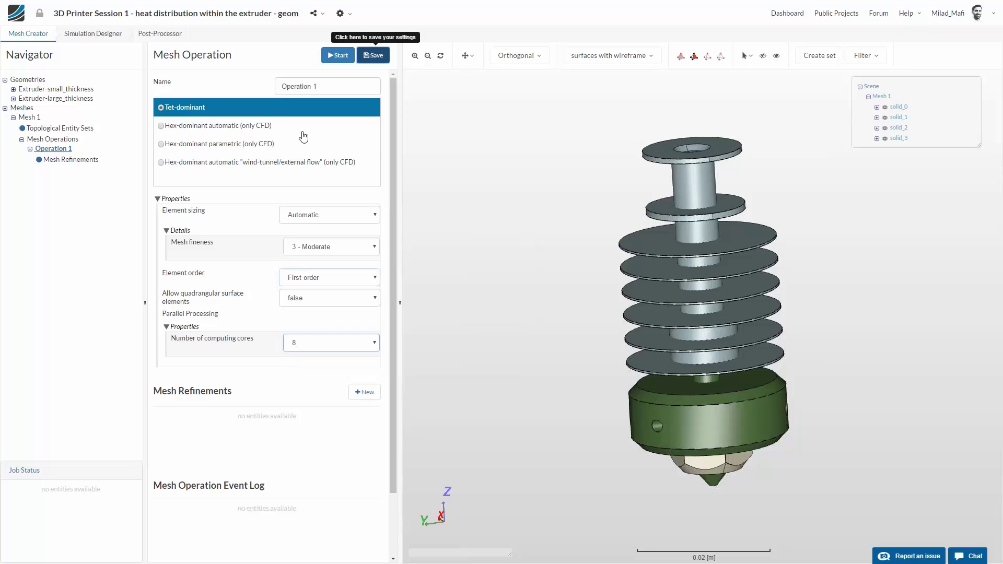
# Step: Add a local element size mesh refinement to the operation and name it Contact Refinement
pyautogui.click(70, 160)
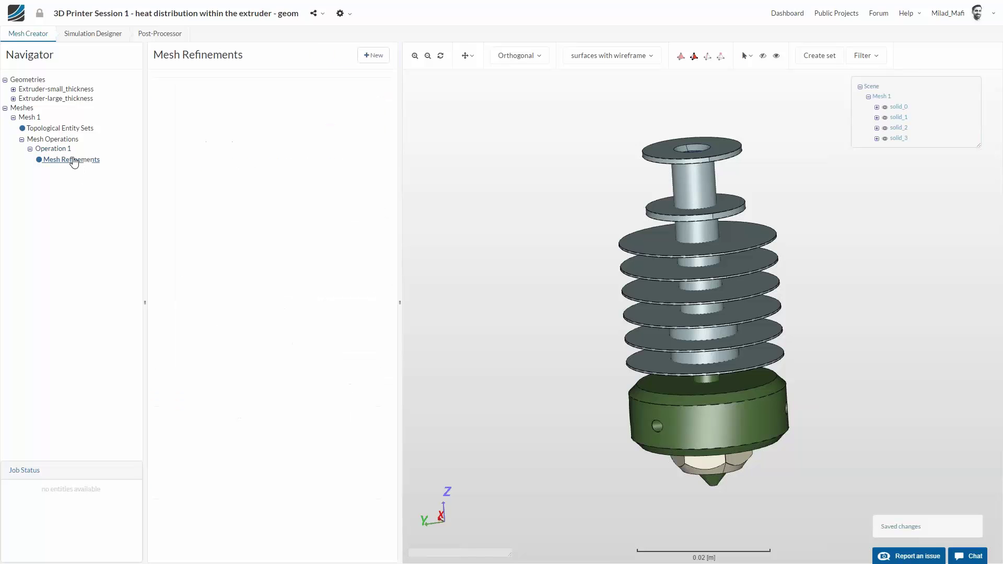
pyautogui.click(370, 55)
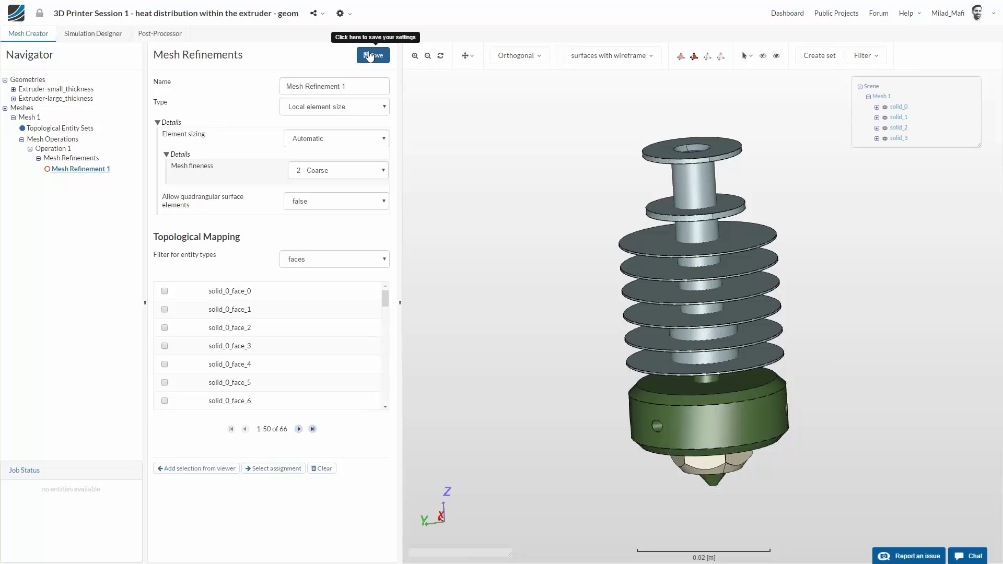
pyautogui.click(369, 55)
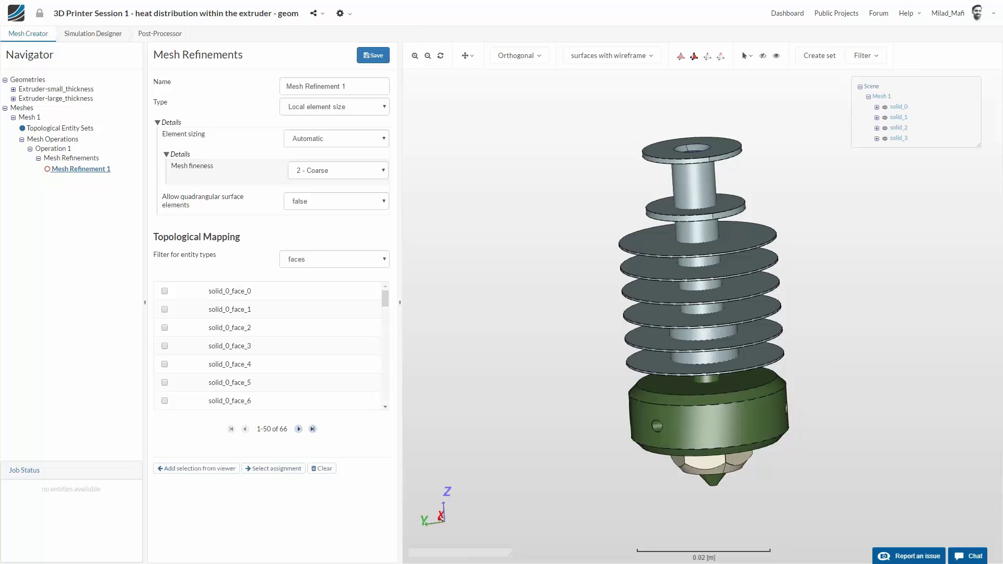
pyautogui.tripleClick(352, 87)
pyautogui.write('Contact Refinement')
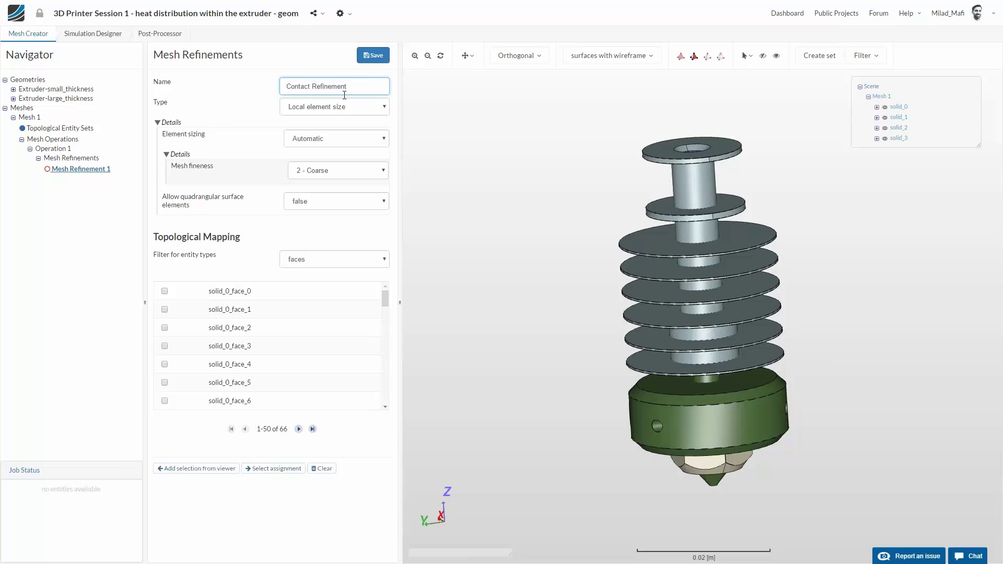
# Step: Set the refinement's element sizing to Manual, with maximum edge length 0.00034 m and minimum edge length 0.000034 m
pyautogui.click(330, 140)
pyautogui.click(322, 161)
pyautogui.press('Tab')
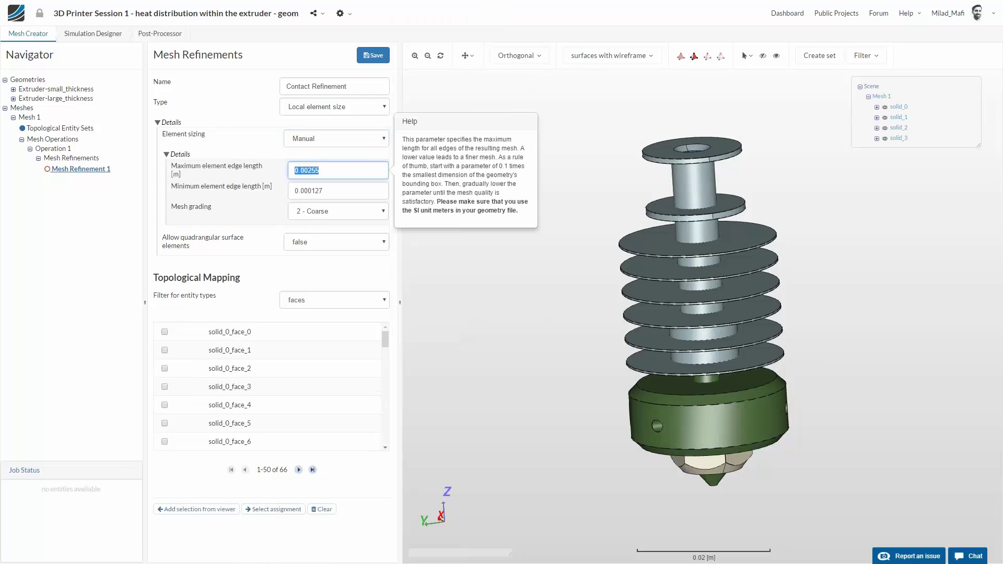
pyautogui.write('0.00034')
pyautogui.press('Tab')
pyautogui.write('0.000')
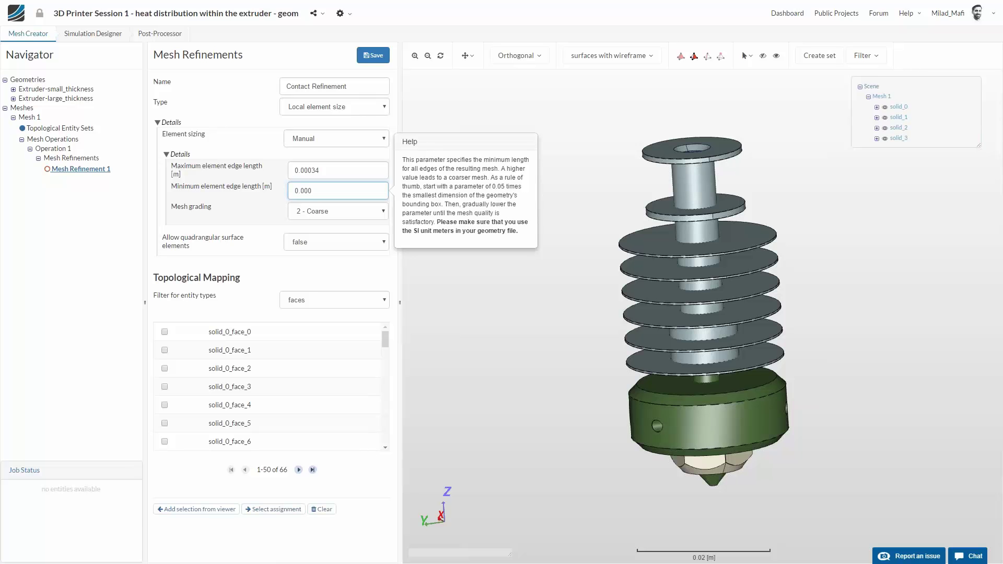
pyautogui.write('034')
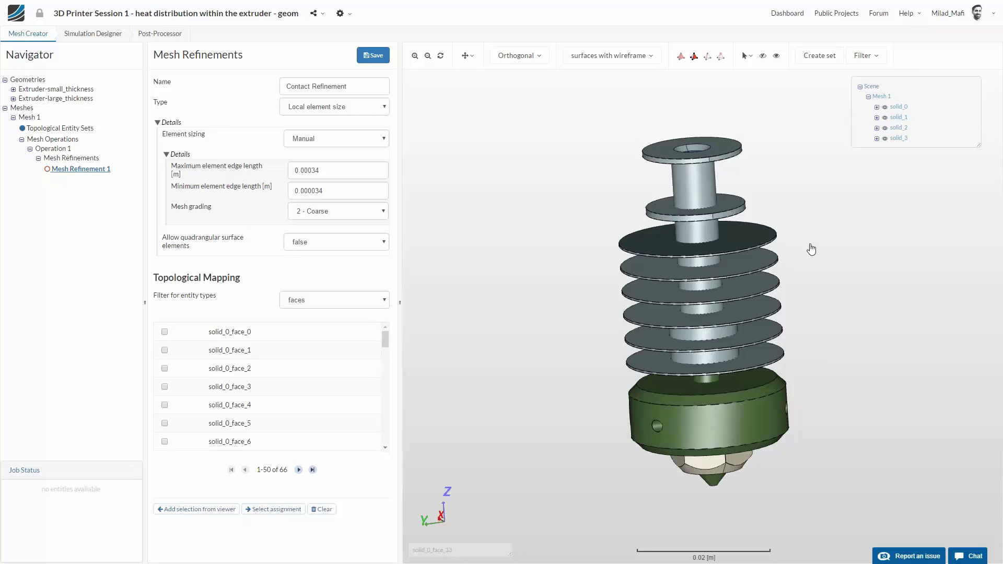
# Step: Hide all four solids of the mesh, solid_0 through solid_3, so only their wireframe edges are displayed
pyautogui.click(878, 107)
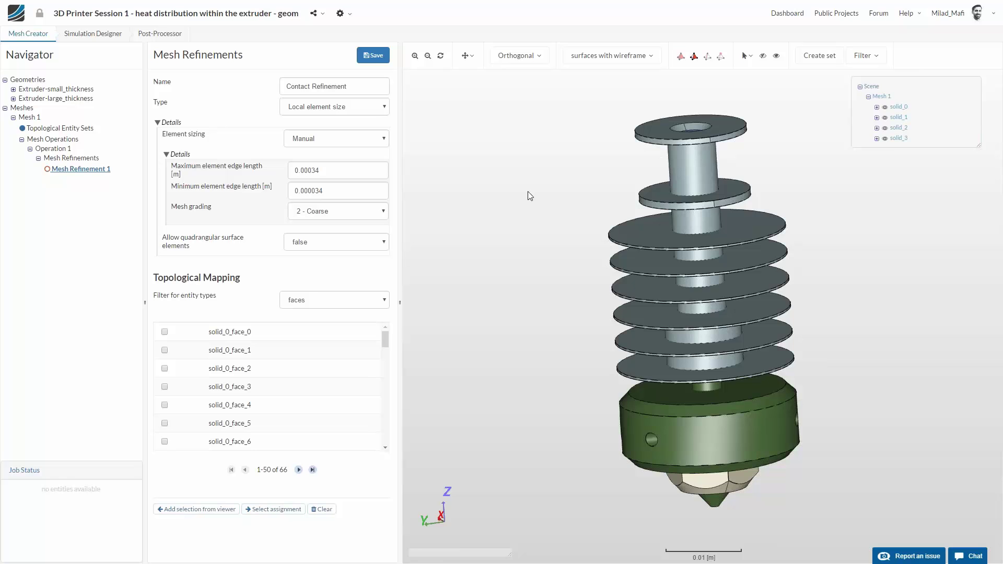
pyautogui.moveTo(528, 191); pyautogui.dragTo(587, 192)
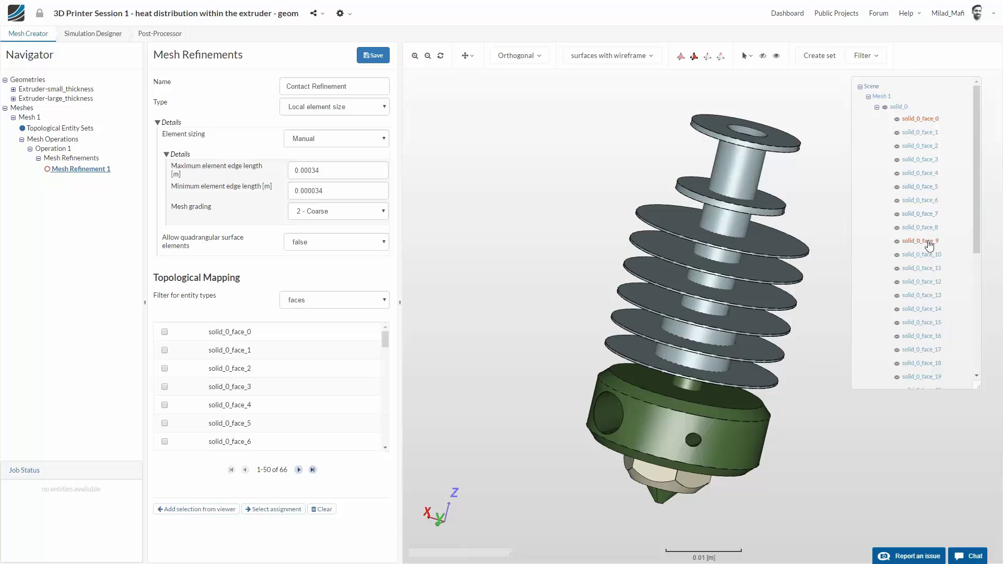
pyautogui.click(885, 107)
pyautogui.click(876, 107)
pyautogui.click(884, 128)
pyautogui.click(885, 117)
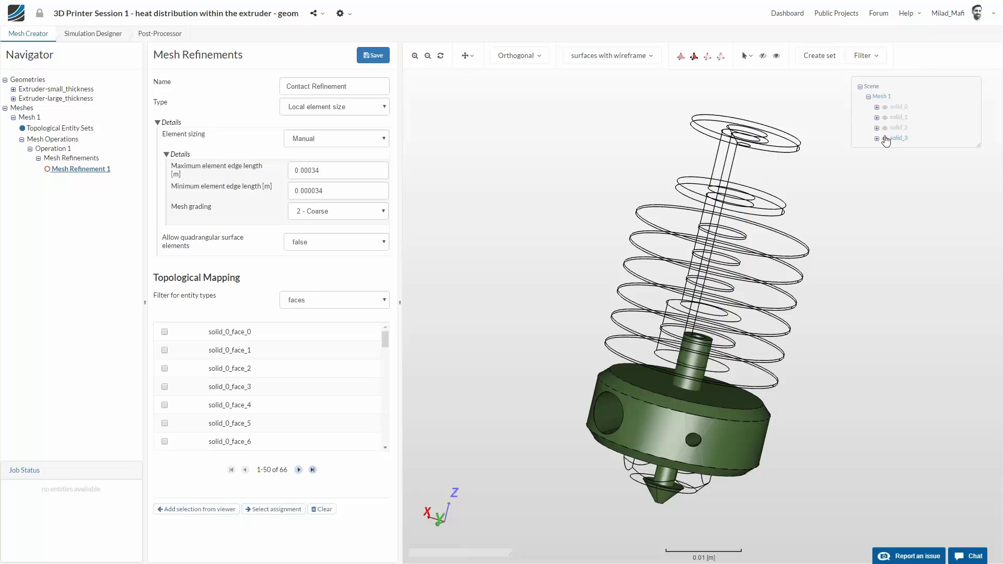
pyautogui.click(885, 139)
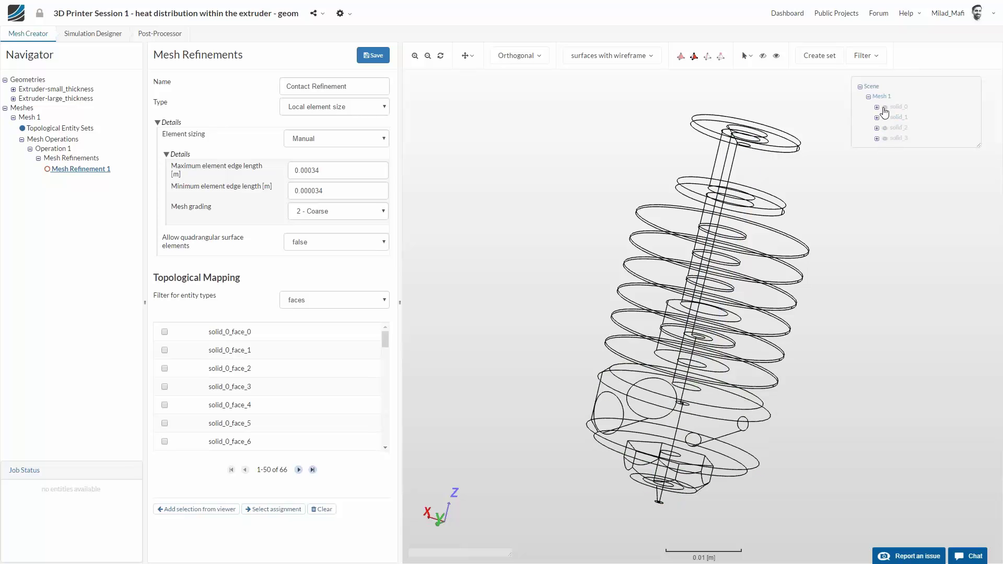
# Step: Show only solid_0 and switch the viewer's render mode to surfaces
pyautogui.click(884, 108)
pyautogui.moveTo(567, 246)
pyautogui.mouseDown()
pyautogui.moveTo(542, 282)
pyautogui.moveTo(761, 253)
pyautogui.moveTo(752, 312)
pyautogui.moveTo(714, 201)
pyautogui.moveTo(697, 215)
pyautogui.moveTo(674, 172)
pyautogui.mouseUp()
pyautogui.click(632, 56)
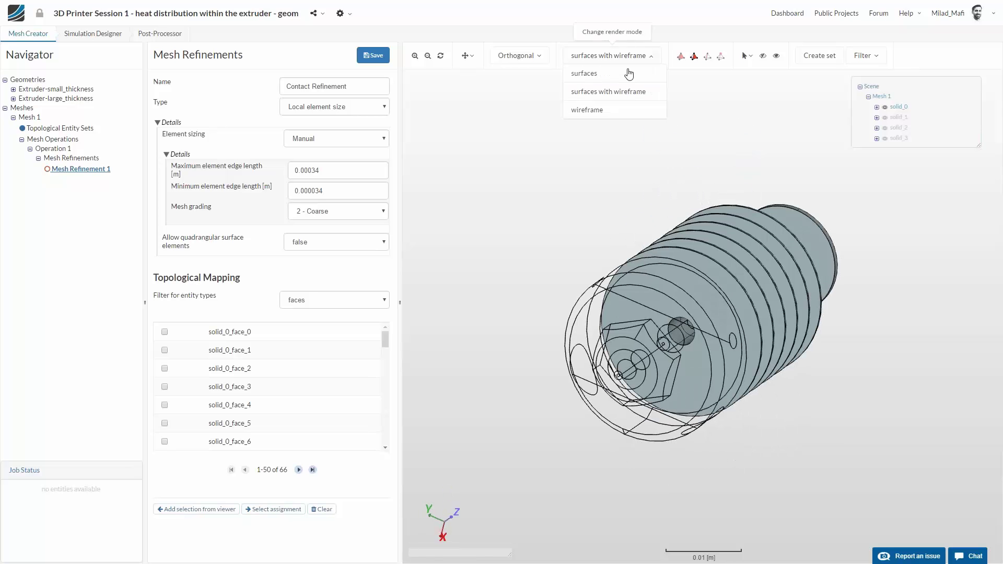
pyautogui.click(583, 73)
# Step: Assign the inner contact faces of solid_0, solid_0_face_0 and solid_0_face_9, to the Contact Refinement
pyautogui.moveTo(606, 308); pyautogui.dragTo(674, 338)
pyautogui.click(674, 338)
pyautogui.moveTo(679, 375); pyautogui.dragTo(847, 324)
pyautogui.click(847, 325)
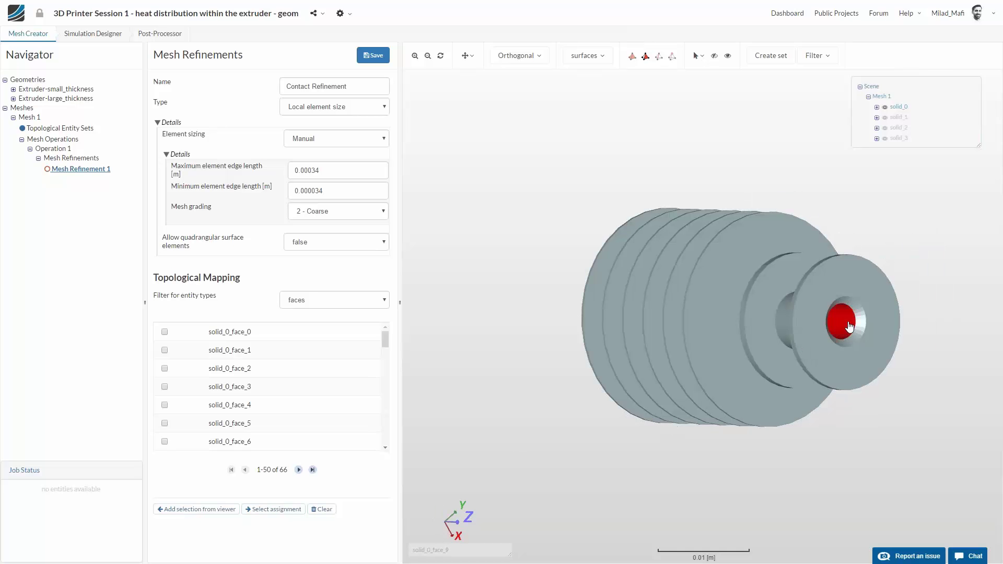
pyautogui.moveTo(644, 481); pyautogui.dragTo(739, 402)
pyautogui.click(173, 510)
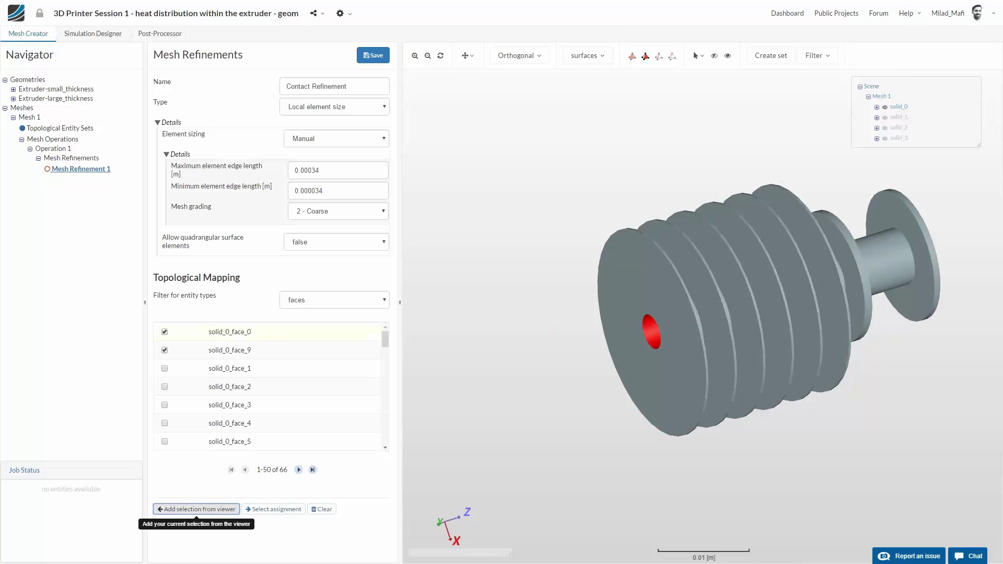
# Step: Isolate solid_1 and assign its outer cylindrical face and annular end face, solid_1_face_1 and solid_1_face_3, to the refinement
pyautogui.click(885, 107)
pyautogui.click(885, 118)
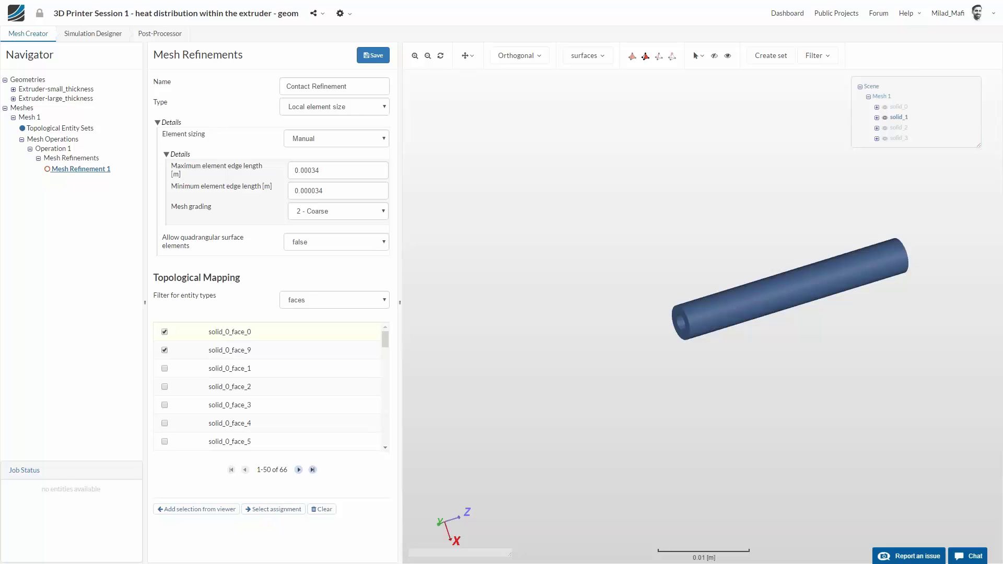
pyautogui.click(780, 298)
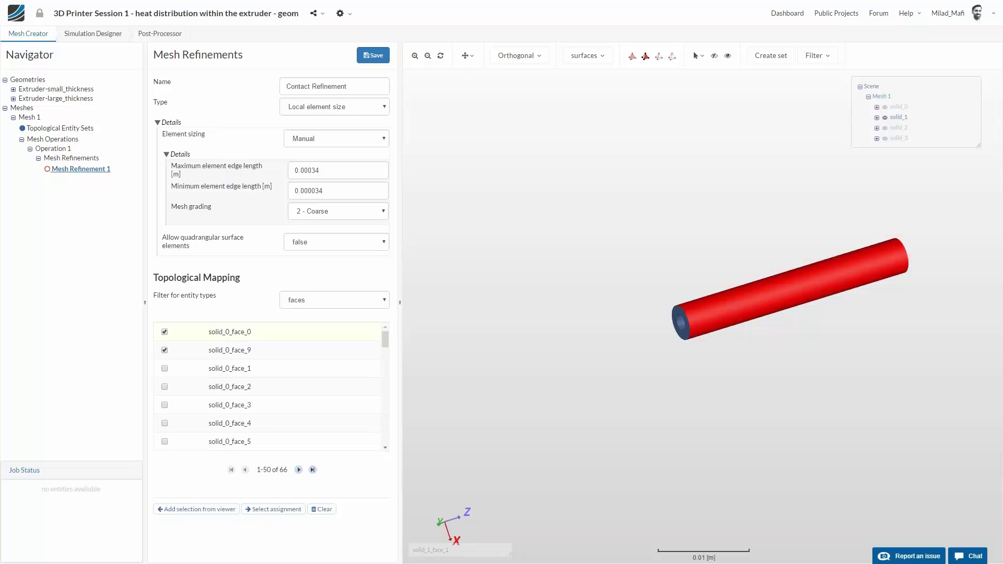
pyautogui.moveTo(751, 389); pyautogui.dragTo(731, 365)
pyautogui.click(687, 326)
pyautogui.moveTo(815, 446); pyautogui.dragTo(818, 434)
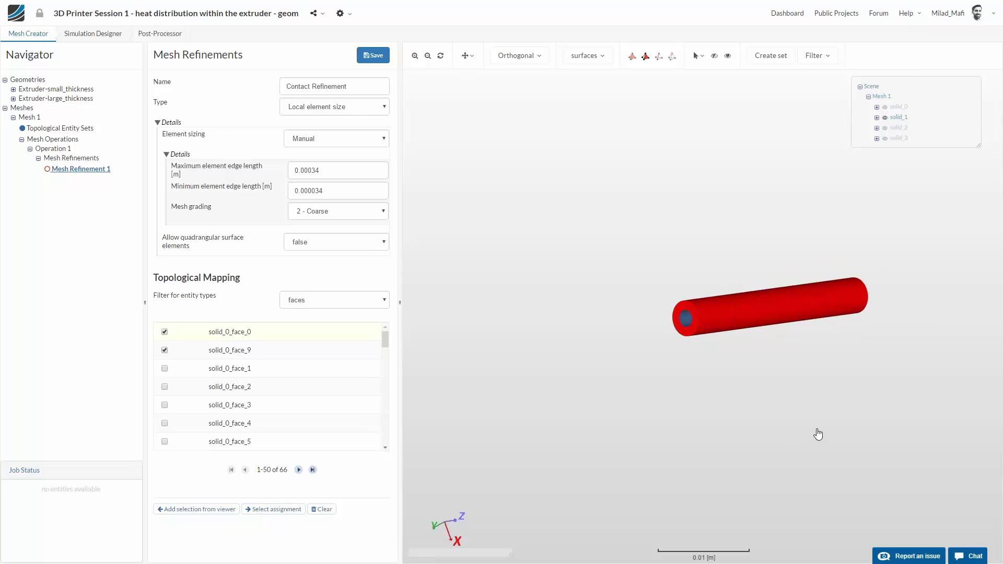
pyautogui.click(209, 511)
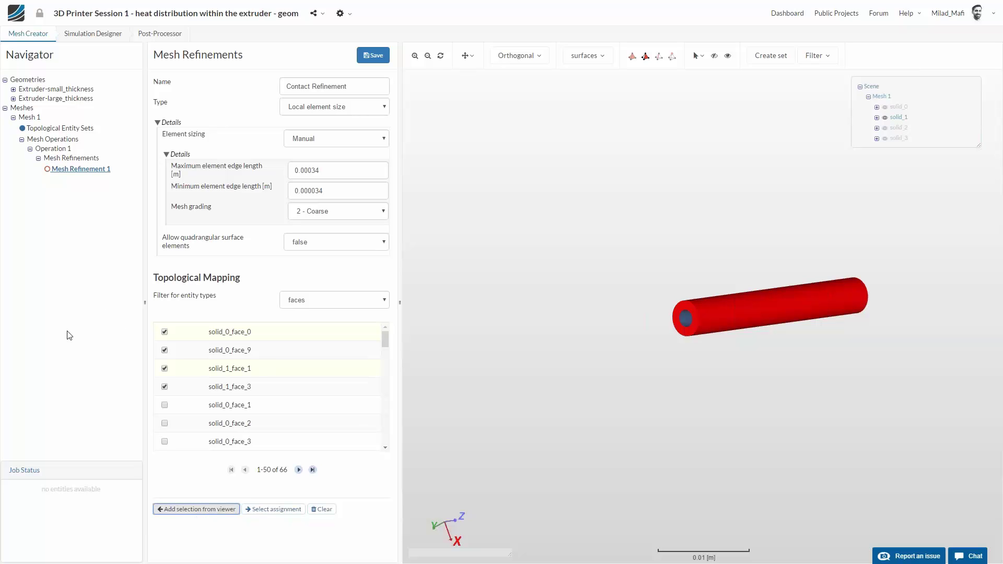
# Step: Isolate solid_2 and assign its hexagonal face, bore and round face, solid_2_face_3 through solid_2_face_5, to the refinement
pyautogui.click(884, 127)
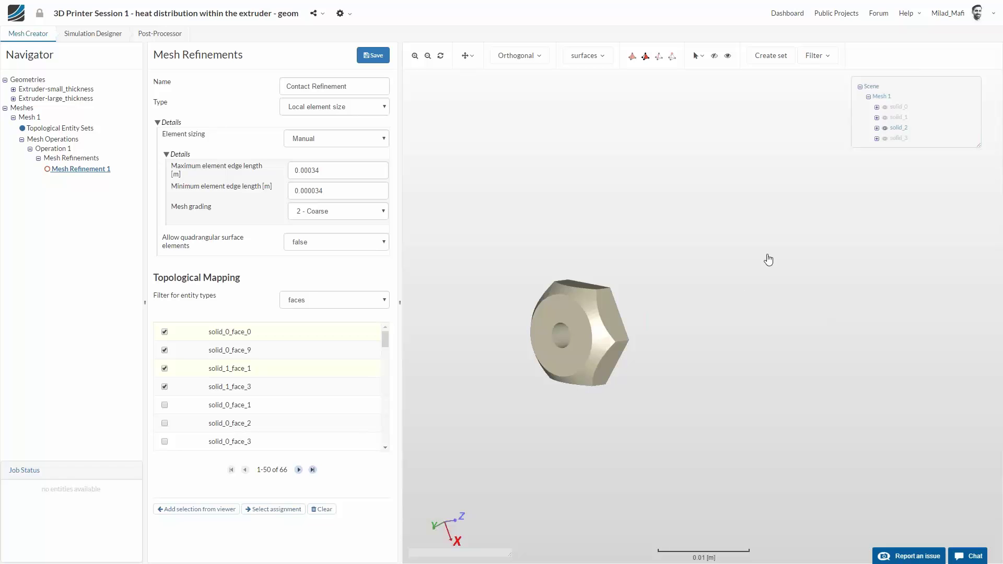
pyautogui.moveTo(721, 264); pyautogui.dragTo(617, 305)
pyautogui.click(617, 306)
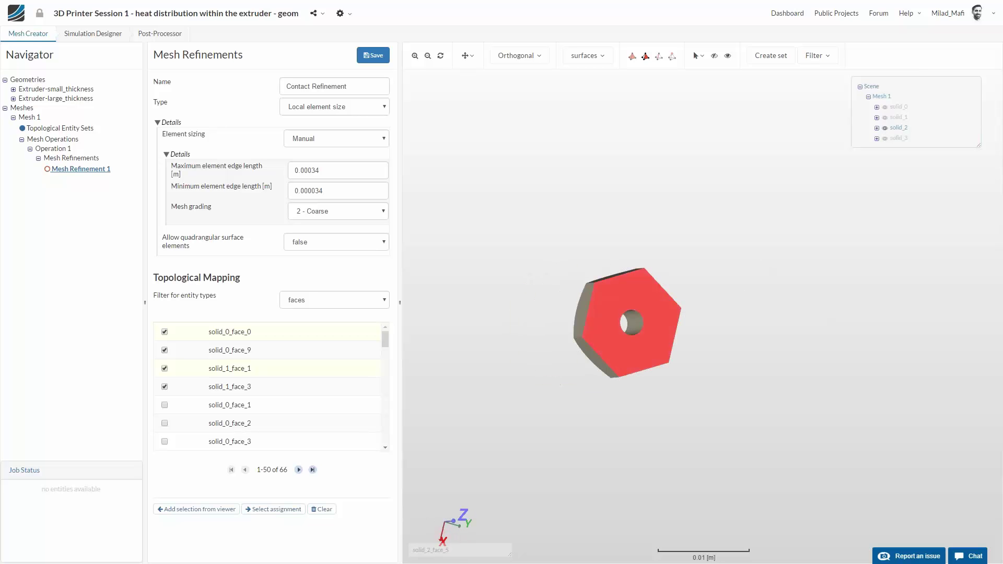
pyautogui.moveTo(575, 267); pyautogui.dragTo(647, 308)
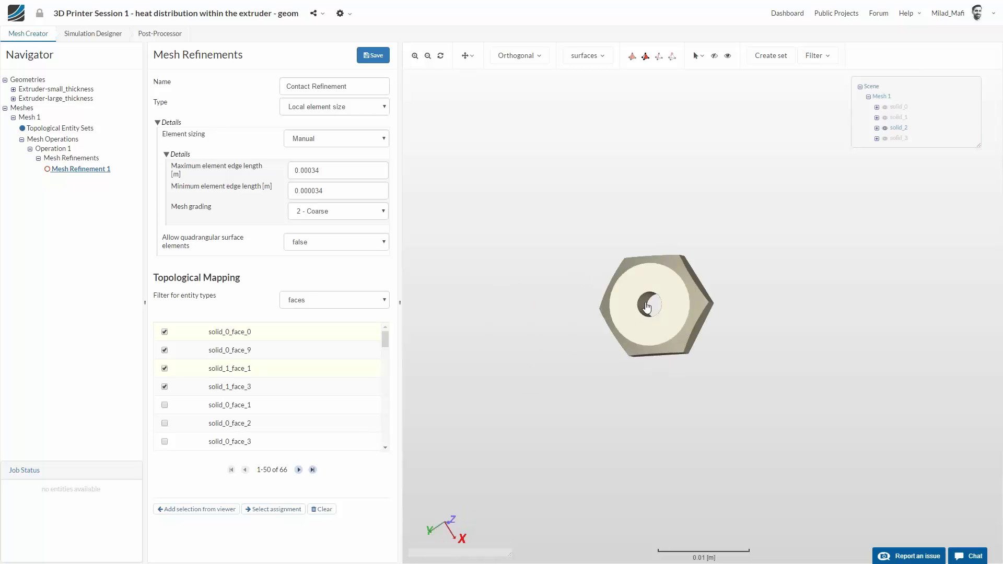
pyautogui.click(647, 308)
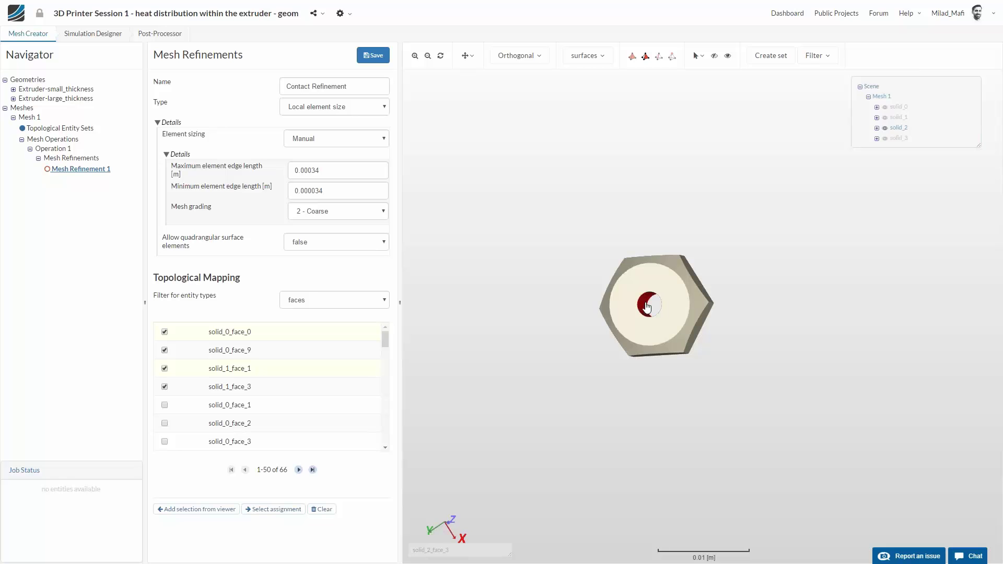
pyautogui.click(645, 338)
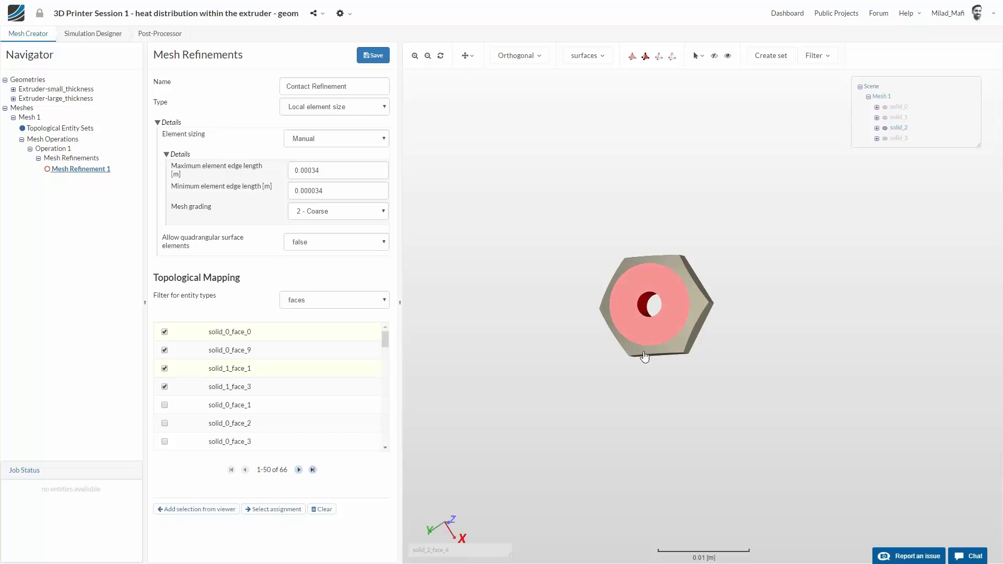
pyautogui.moveTo(639, 375); pyautogui.dragTo(528, 336)
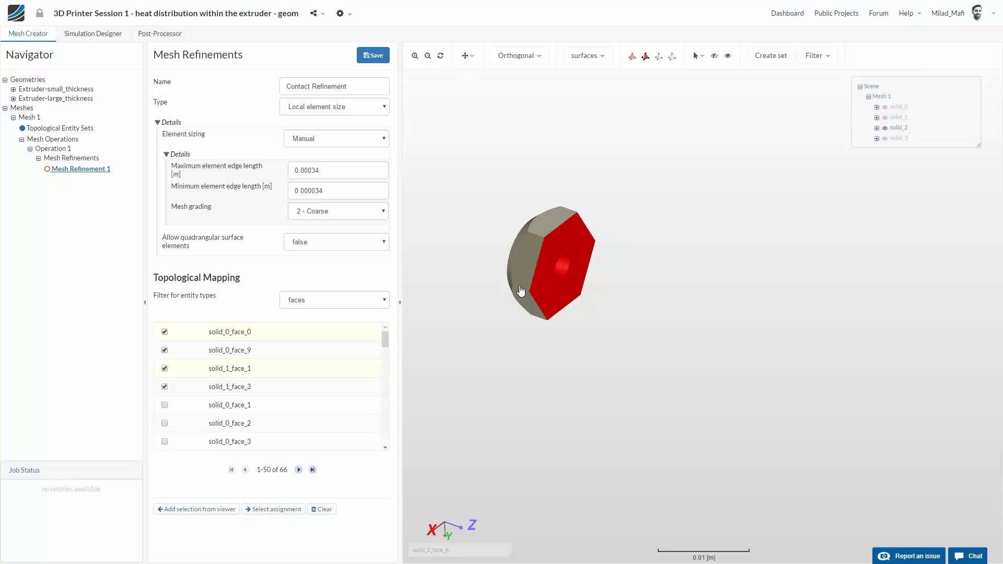
pyautogui.moveTo(472, 262); pyautogui.dragTo(667, 472)
pyautogui.moveTo(759, 434); pyautogui.dragTo(825, 365)
pyautogui.click(877, 128)
pyautogui.moveTo(650, 313); pyautogui.dragTo(574, 303)
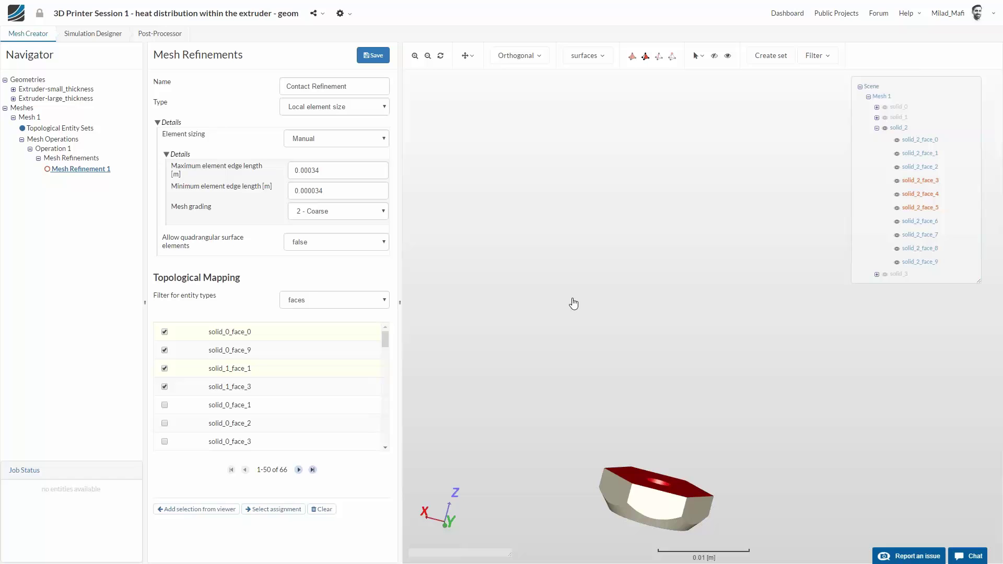
pyautogui.click(217, 510)
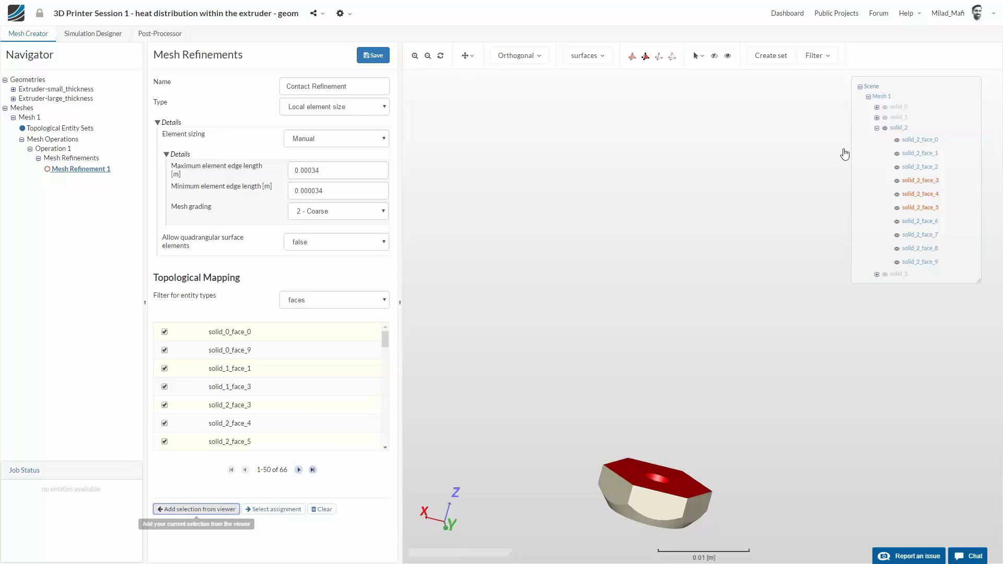
# Step: Isolate solid_3 and select the outer face of its upper tube, solid_3_face_6, and the tube's contact end
pyautogui.click(877, 128)
pyautogui.click(885, 128)
pyautogui.click(885, 138)
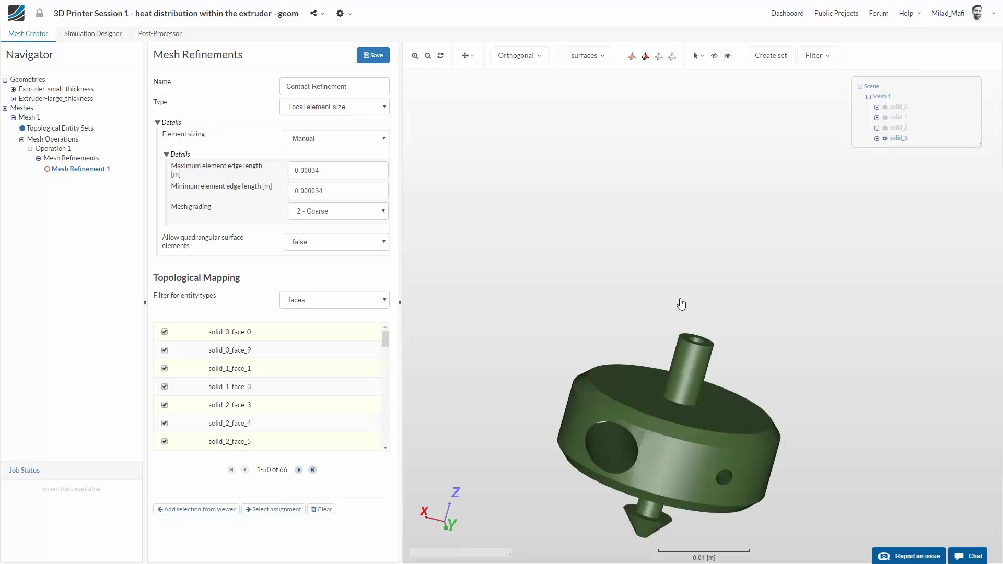
pyautogui.moveTo(641, 242); pyautogui.dragTo(642, 231)
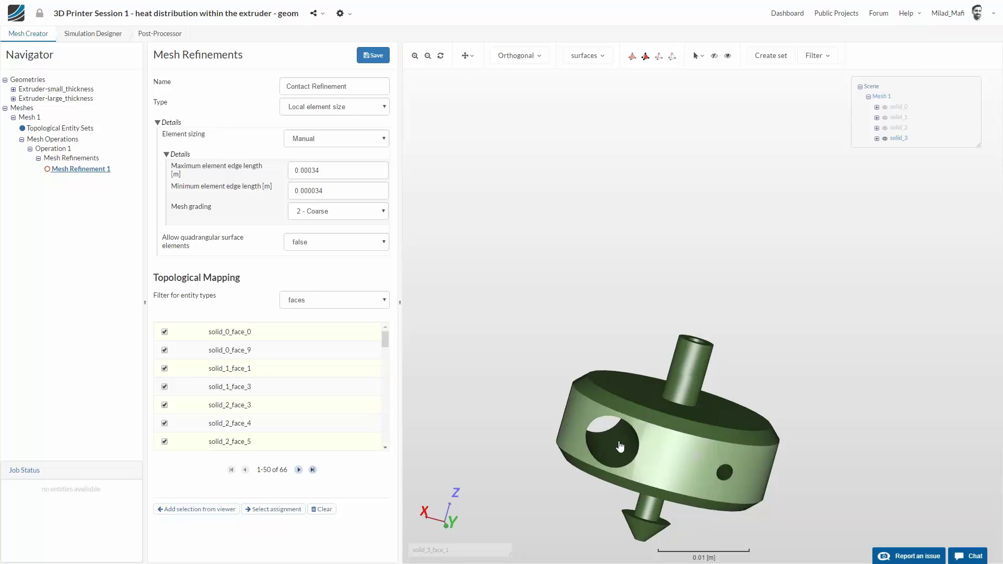
pyautogui.click(685, 359)
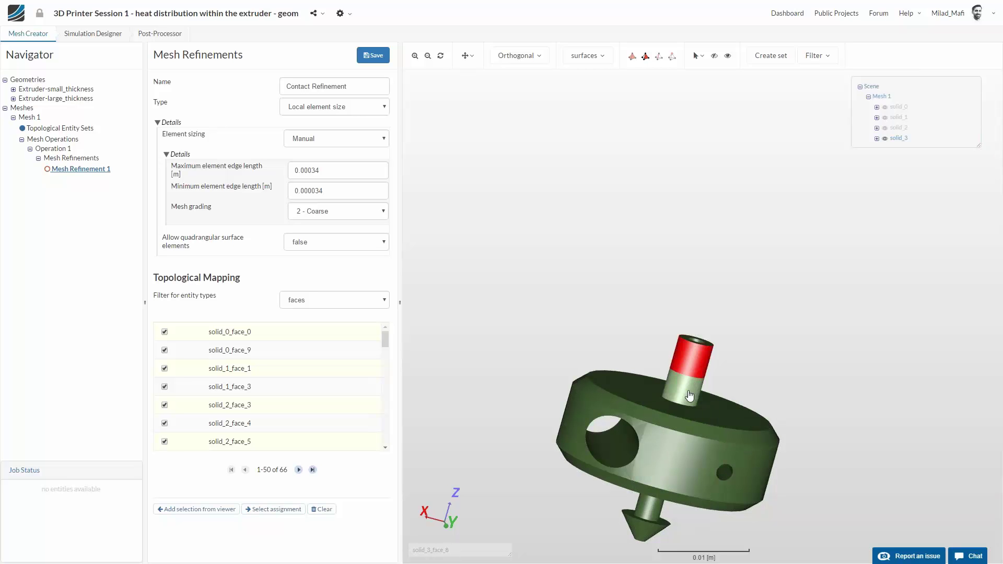
pyautogui.moveTo(733, 340); pyautogui.dragTo(692, 341)
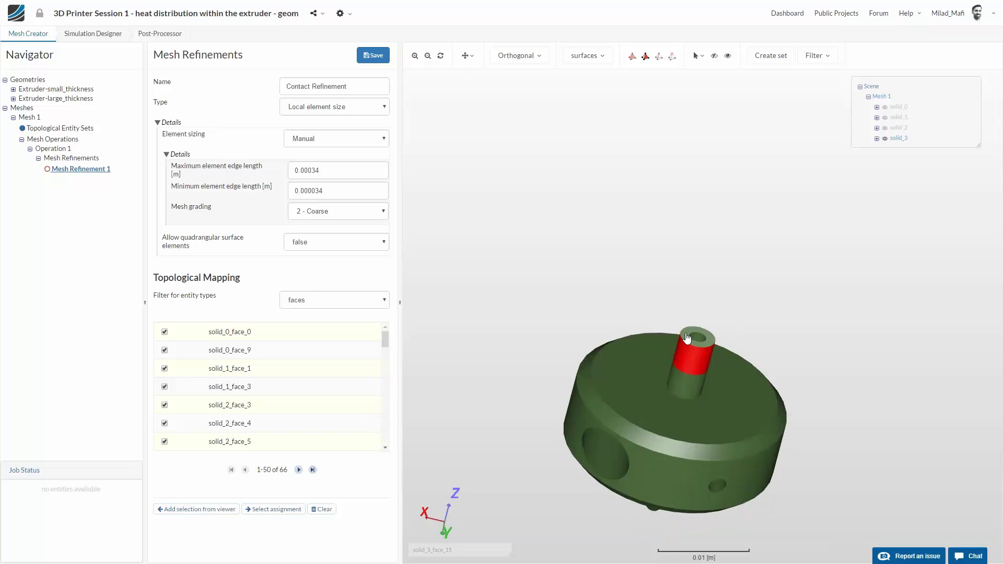
# Step: Complete the solid_3 selection with the hexagonal recess and lower pin, and assign faces 5, 6, 9, 14 and 15 to the refinement
pyautogui.moveTo(658, 347); pyautogui.dragTo(639, 385)
pyautogui.moveTo(502, 387); pyautogui.dragTo(629, 427)
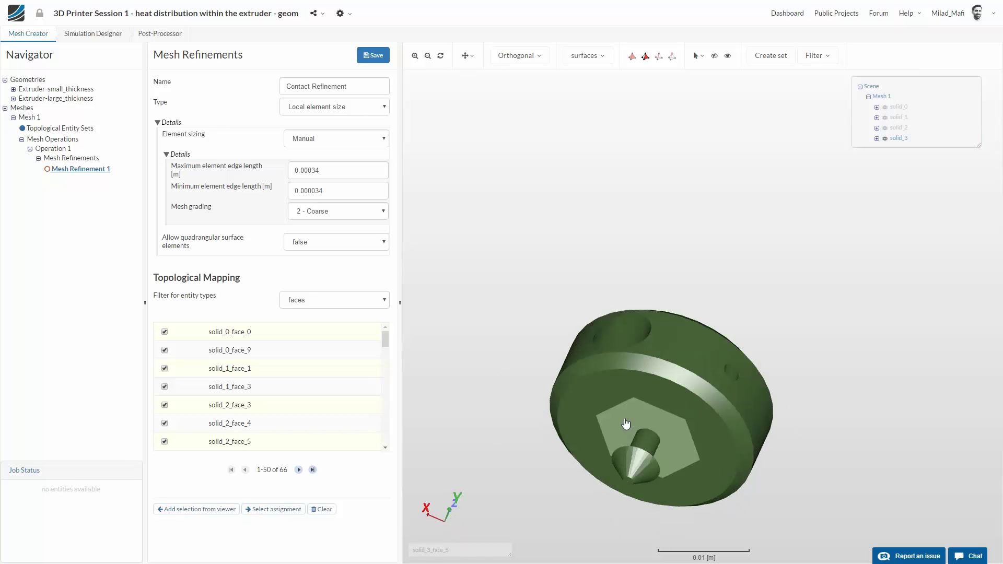
pyautogui.click(626, 423)
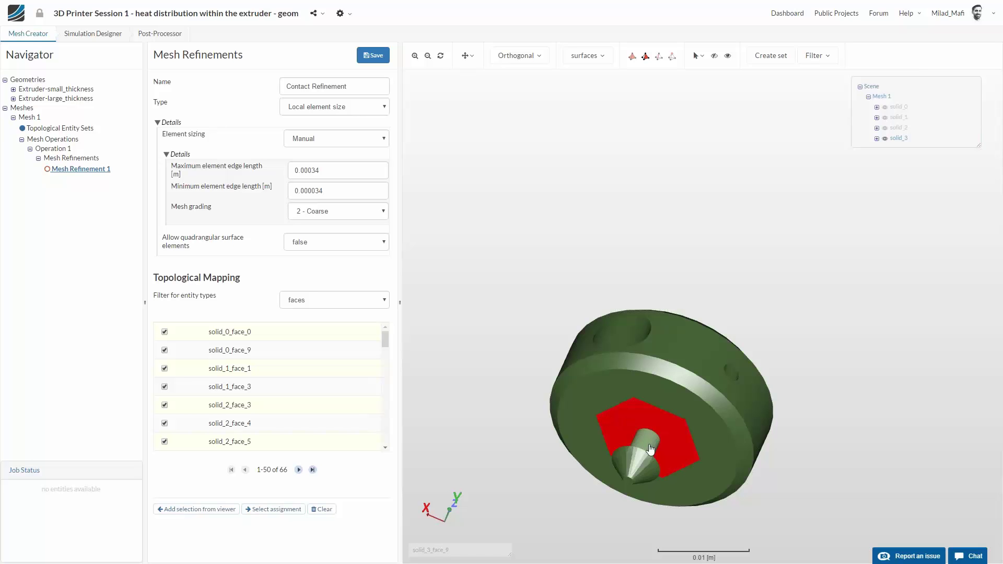
pyautogui.click(650, 447)
pyautogui.moveTo(567, 511); pyautogui.dragTo(544, 508)
pyautogui.moveTo(548, 469); pyautogui.dragTo(519, 437)
pyautogui.click(877, 138)
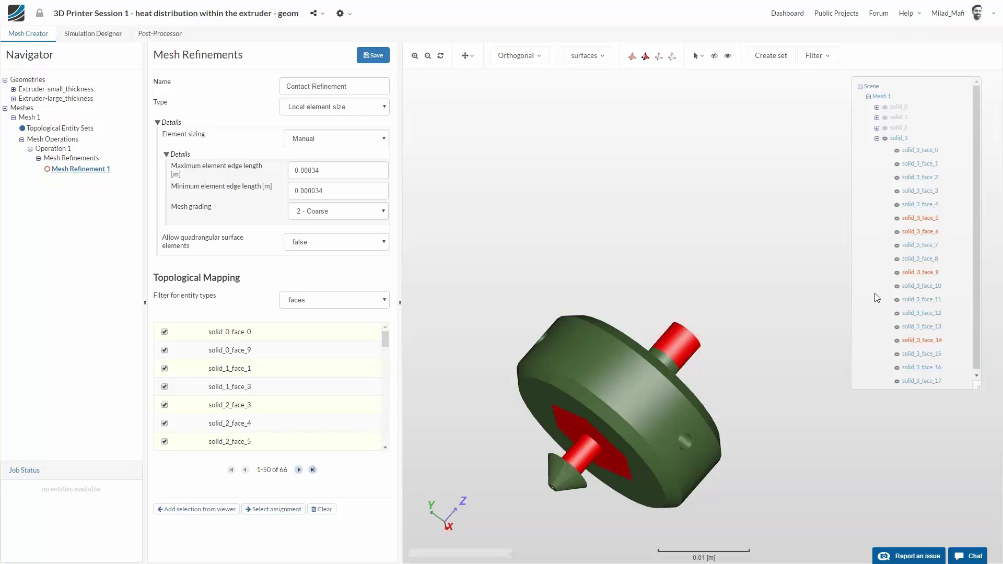
pyautogui.scroll(-1, 928, 355)
pyautogui.moveTo(823, 432); pyautogui.dragTo(804, 441)
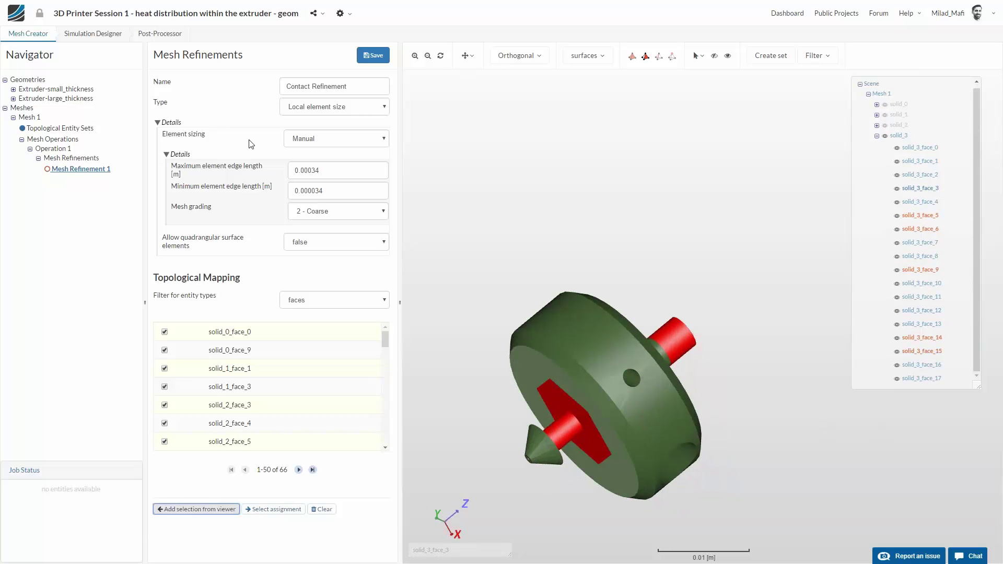
# Step: Save the Contact Refinement and start the tet-dominant mesh operation, Operation 1
pyautogui.click(372, 54)
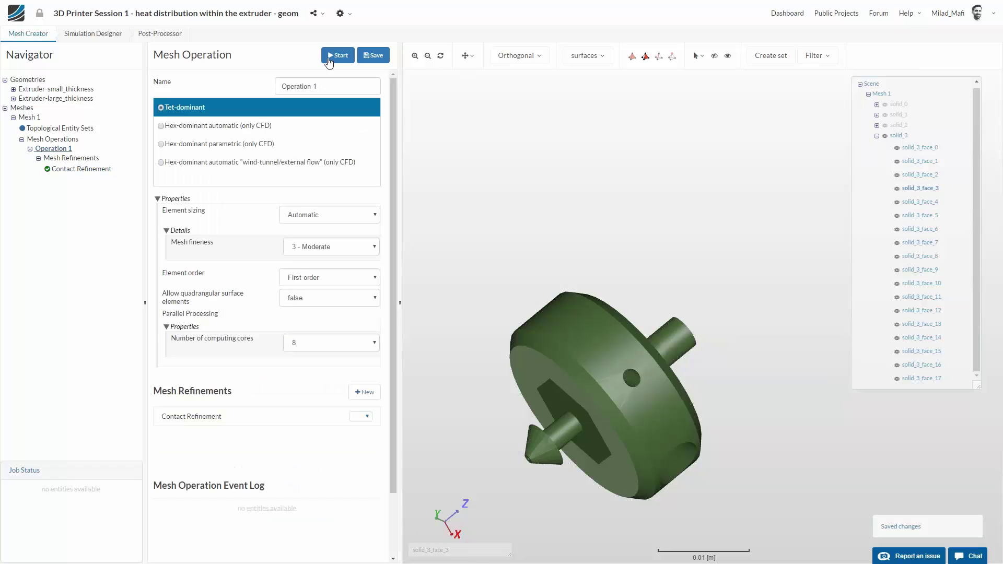
pyautogui.click(327, 56)
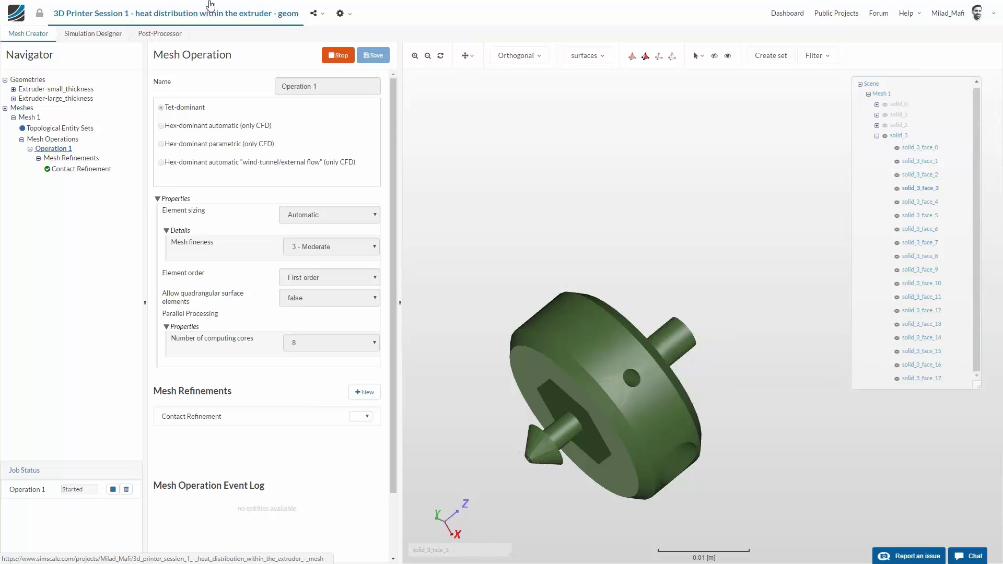
# Step: Switch to the browser page of the "3D Printer Session 1 - heat distribution within the extruder - mesh" project and open it in the workbench
pyautogui.press('F11')
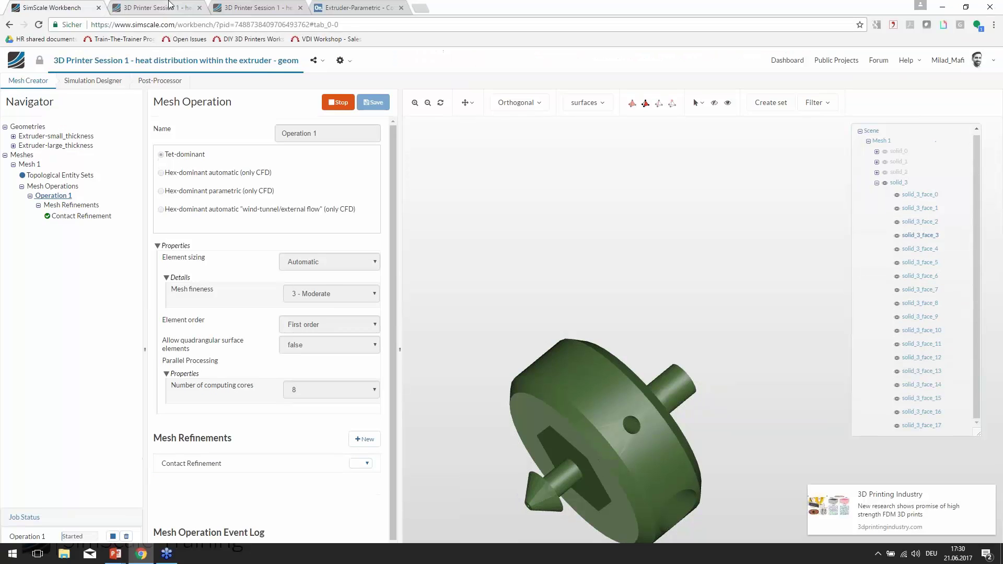
pyautogui.click(987, 493)
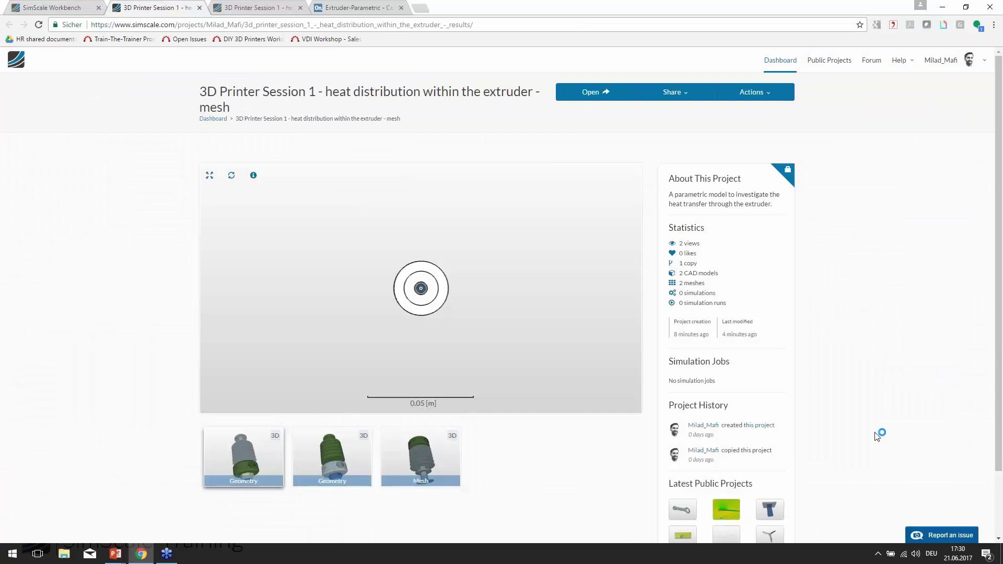
pyautogui.press('F11')
pyautogui.click(603, 48)
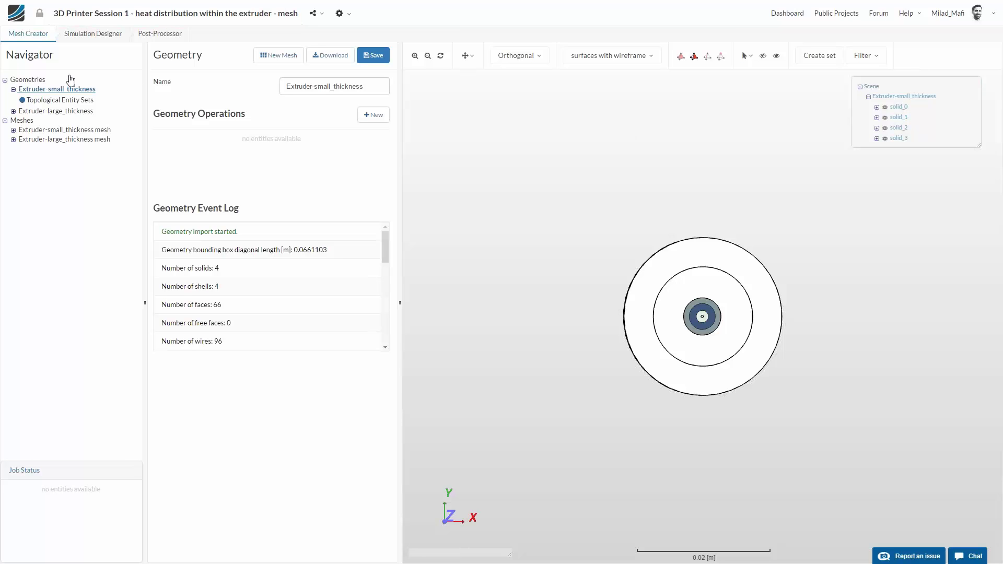
# Step: Examine the file formats offered for uploading a geometry and close the upload dialog without uploading
pyautogui.click(28, 79)
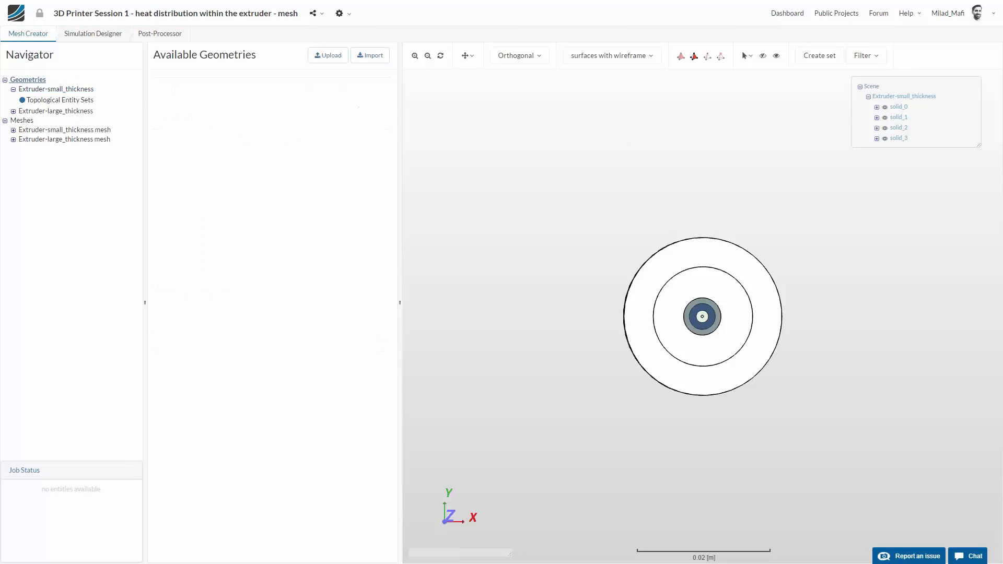
pyautogui.click(328, 55)
pyautogui.click(514, 99)
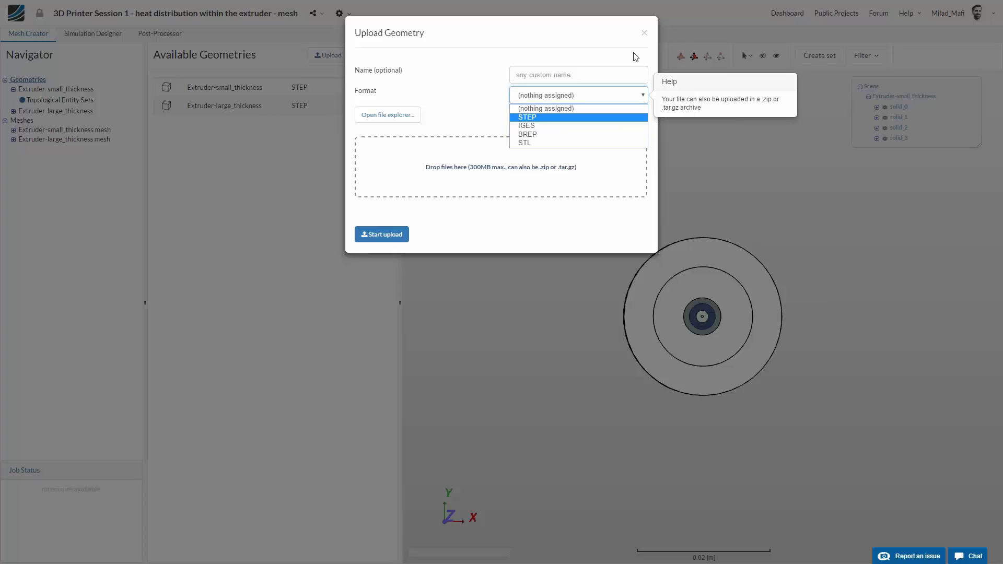
pyautogui.click(617, 51)
pyautogui.press('Escape')
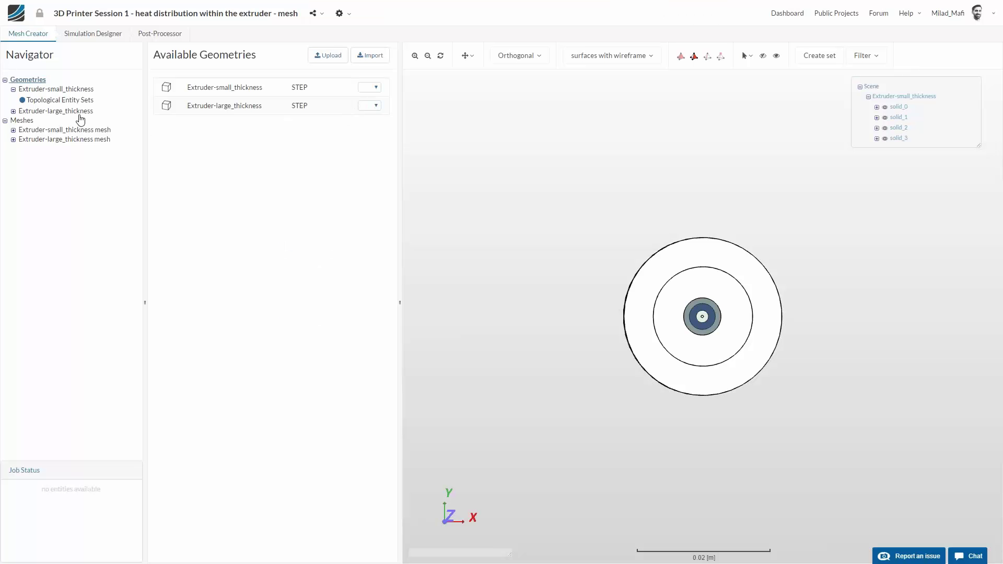
# Step: Display the Extruder-small_thickness mesh from several angles and hide volumeOnGeoVolumes_1 and volumeOnGeoVolumes_2
pyautogui.click(63, 131)
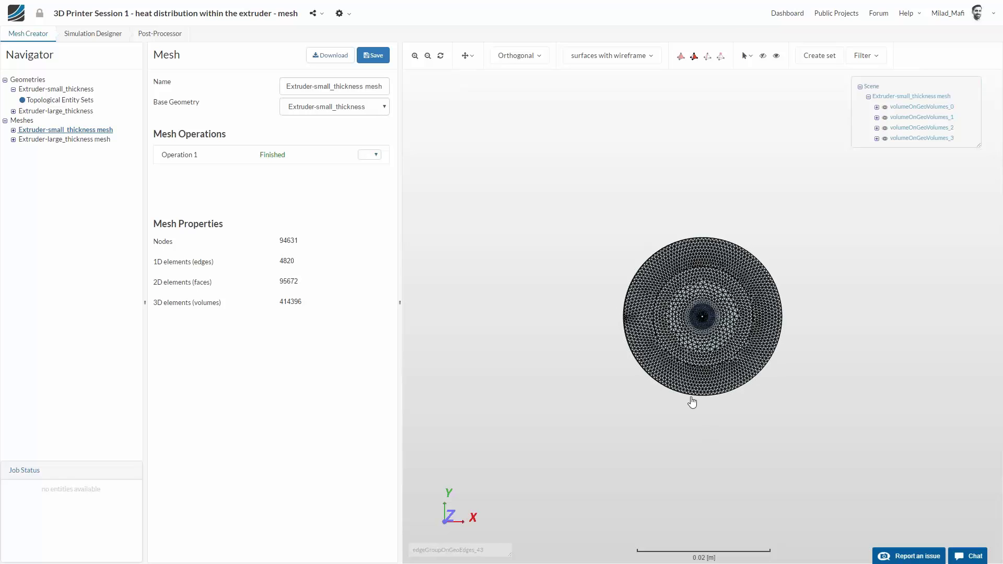
pyautogui.moveTo(655, 354); pyautogui.dragTo(700, 145)
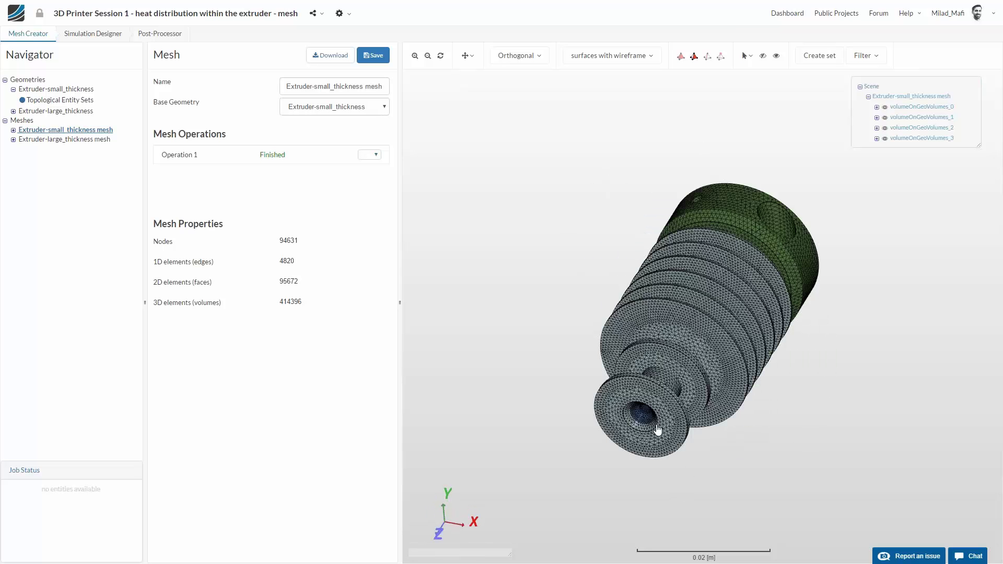
pyautogui.moveTo(628, 418); pyautogui.dragTo(512, 347)
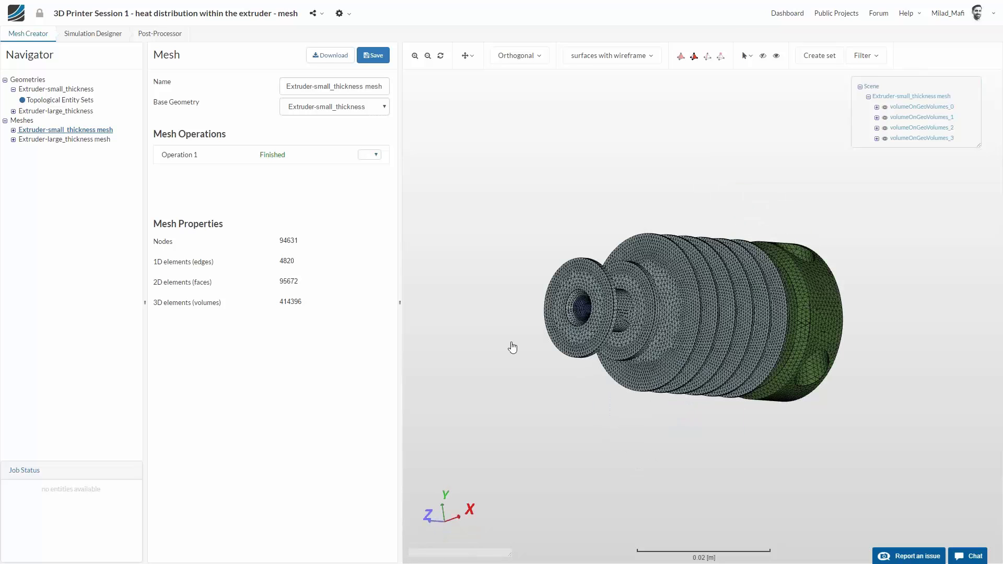
pyautogui.click(884, 117)
pyautogui.click(884, 107)
pyautogui.click(884, 127)
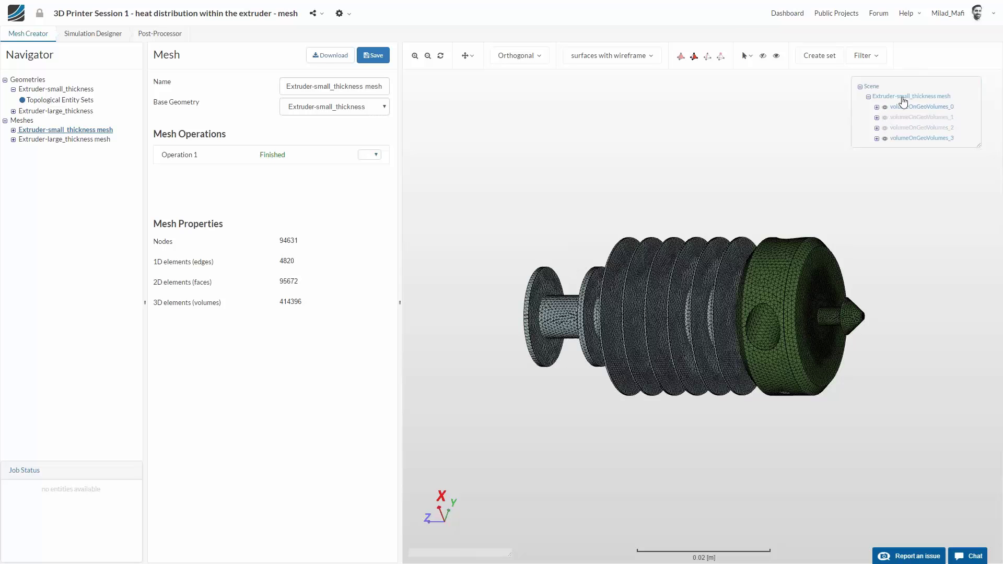
# Step: Hide volumeOnGeoVolumes_0 and examine the remaining heater block mesh, volumeOnGeoVolumes_3, from several angles
pyautogui.click(884, 106)
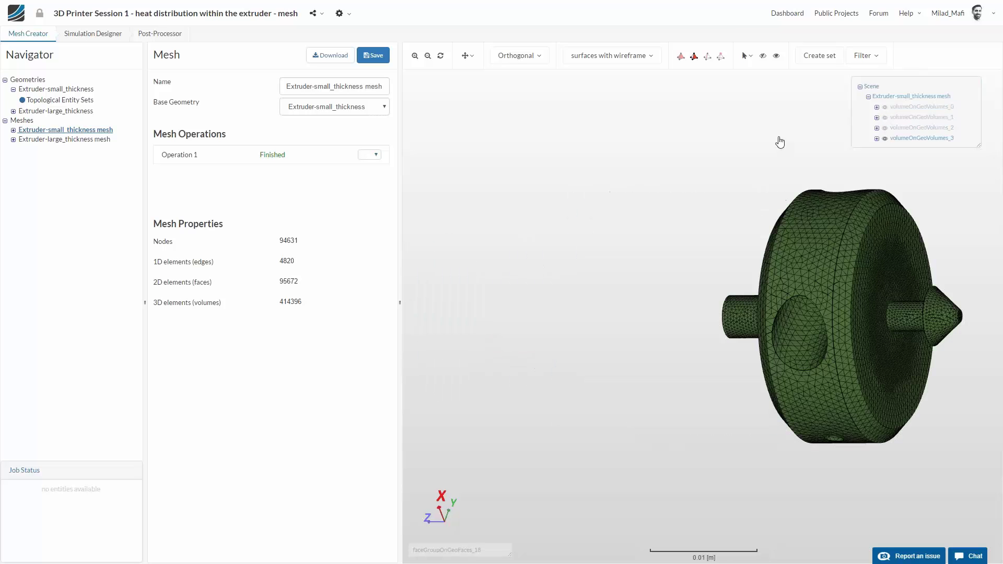
pyautogui.moveTo(716, 271); pyautogui.dragTo(955, 368)
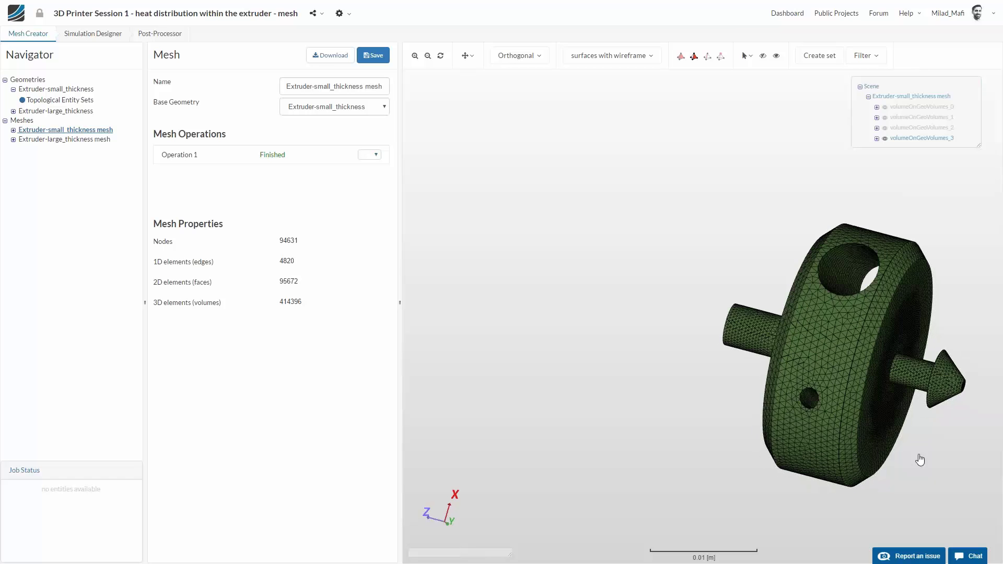
pyautogui.moveTo(965, 357); pyautogui.dragTo(781, 344)
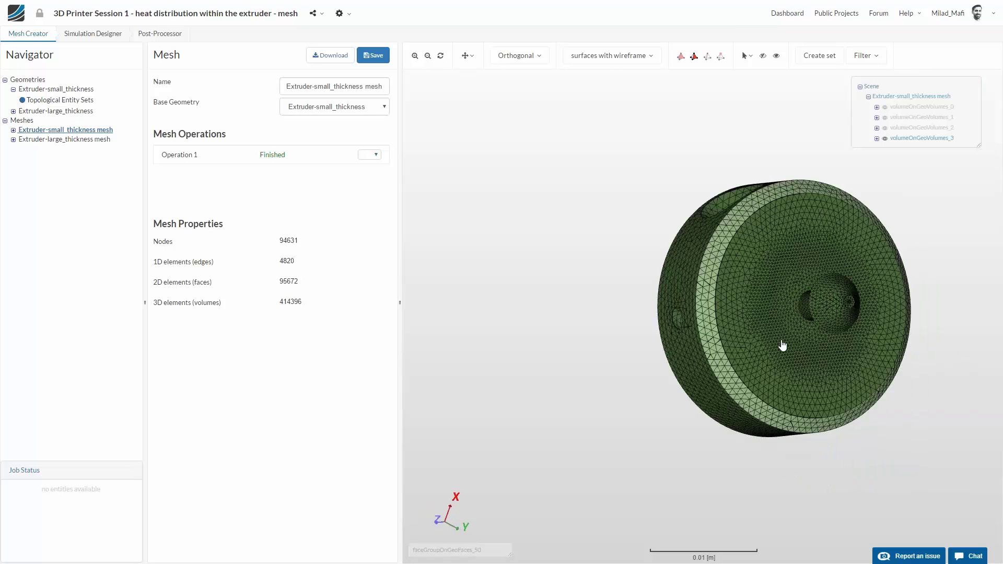
# Step: Show volumeOnGeoVolumes_0, 1 and 2 again and inspect the full extruder surface mesh up close
pyautogui.click(885, 127)
pyautogui.click(884, 117)
pyautogui.click(884, 107)
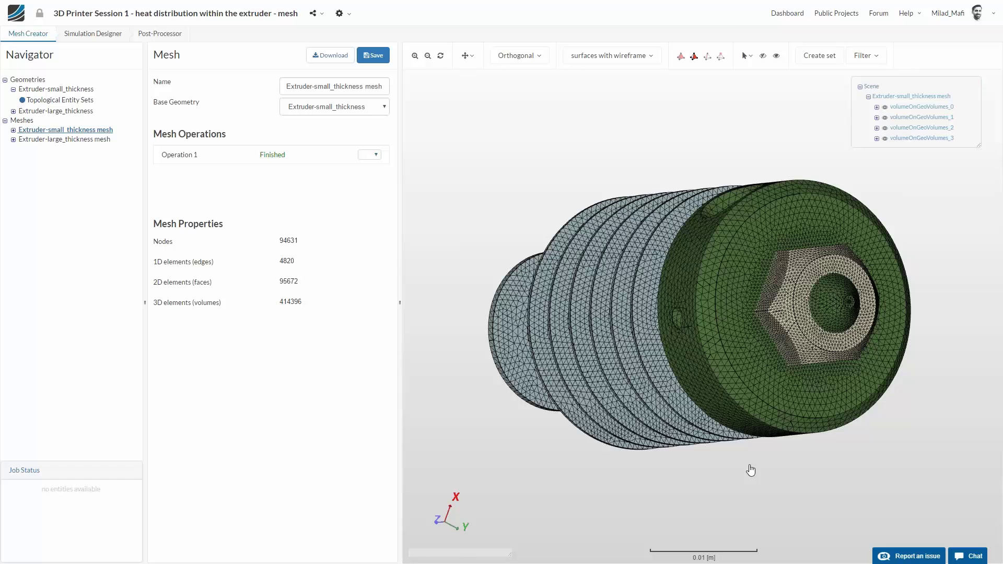
pyautogui.scroll(2, 775, 252)
pyautogui.scroll(3, 775, 256)
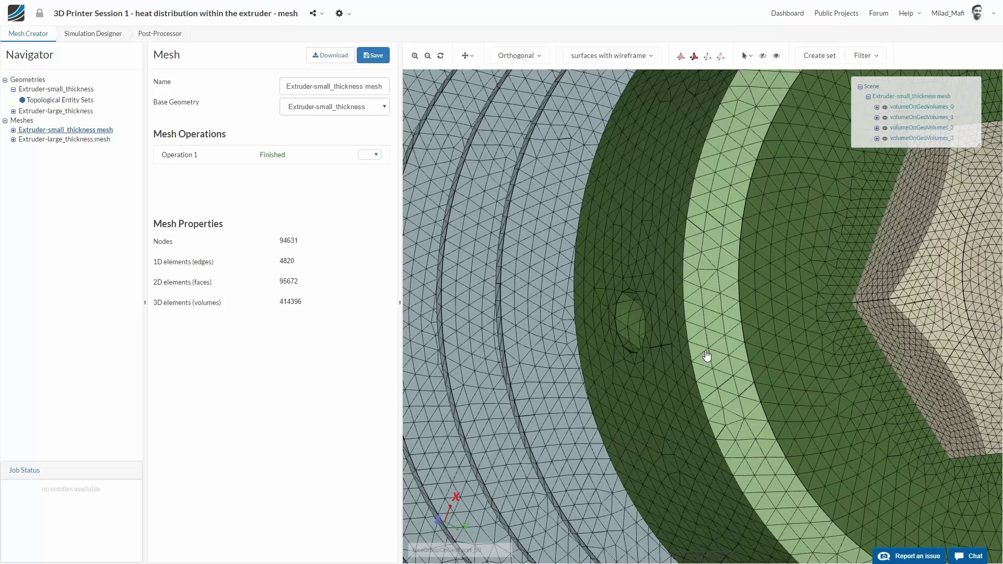
pyautogui.scroll(-5, 689, 247)
pyautogui.moveTo(688, 247); pyautogui.dragTo(721, 320)
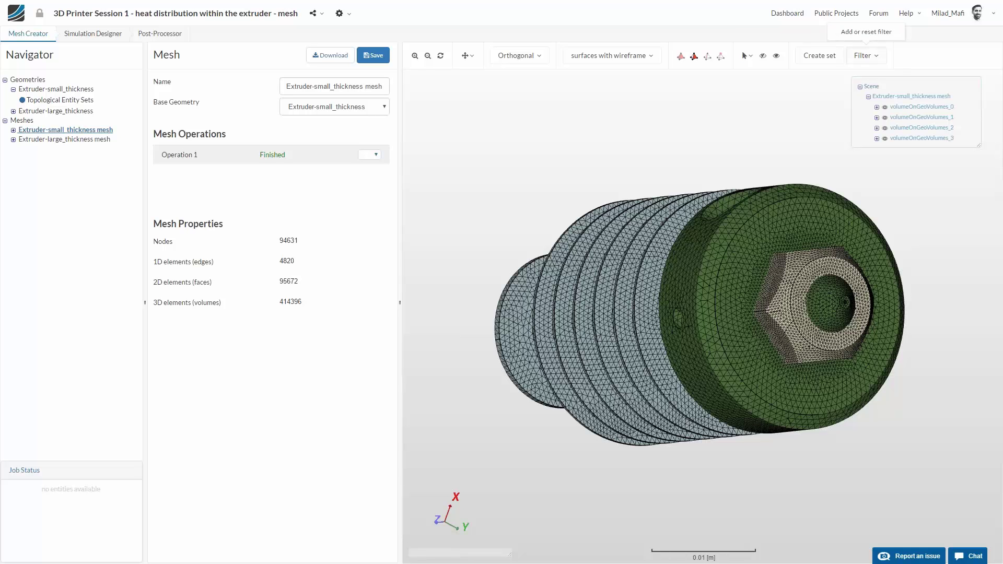
# Step: Apply a Mesh Clip filter with reference point 0, 0, 0 and normal 1, 0, 0
pyautogui.click(866, 55)
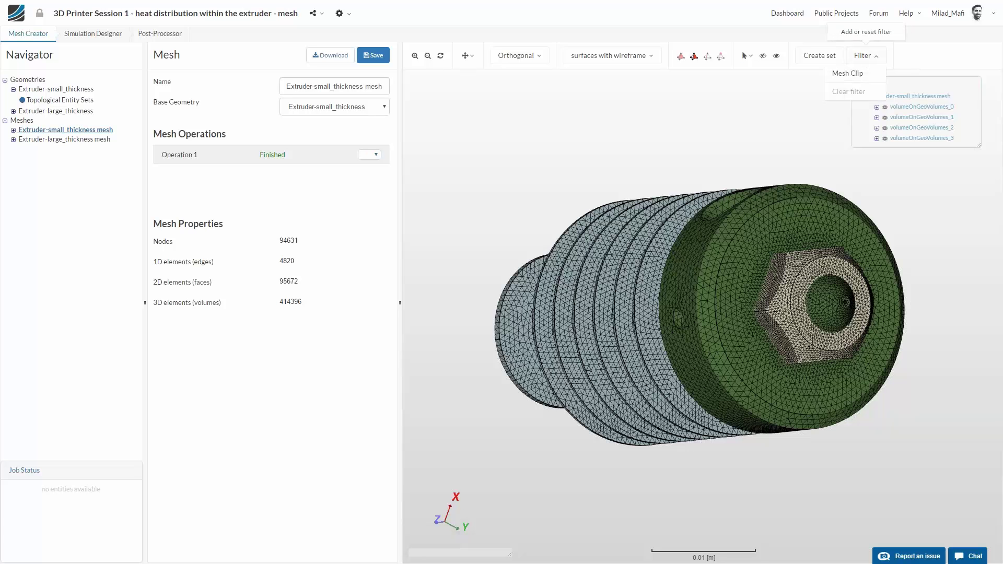
pyautogui.click(847, 73)
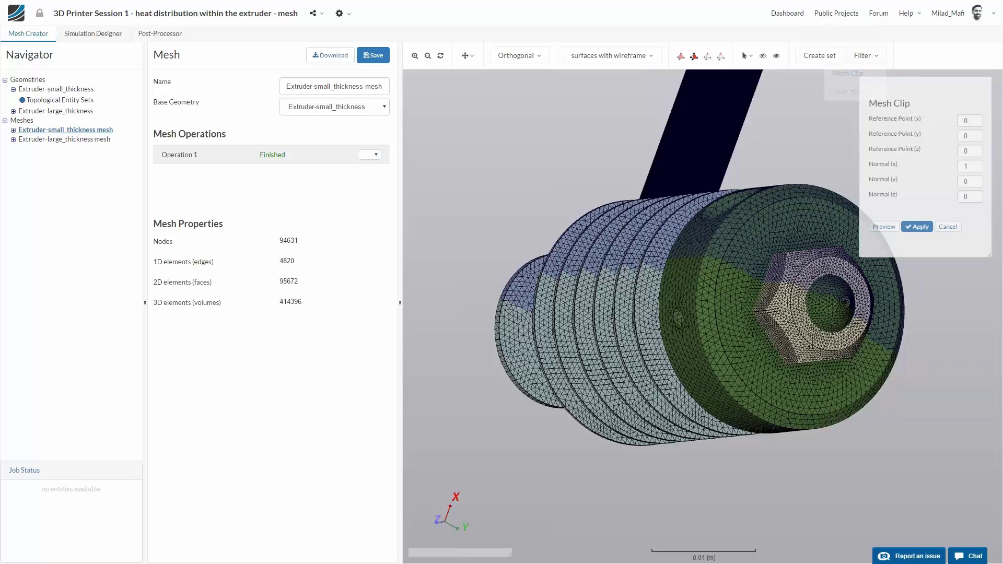
pyautogui.click(919, 227)
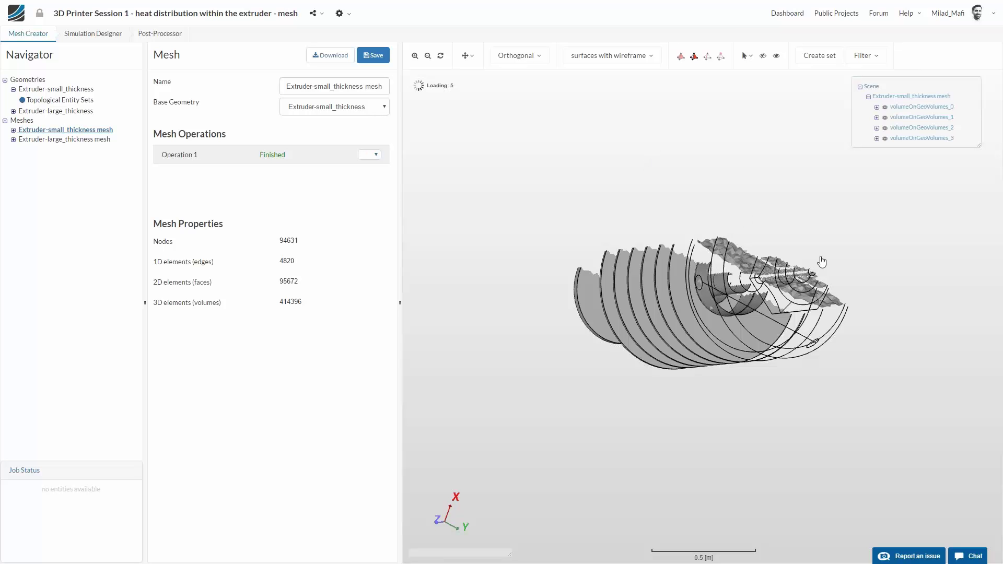
# Step: Examine the clipped extruder mesh's cross-section from the -x direction, including the elements around the inner channel
pyautogui.moveTo(632, 249)
pyautogui.mouseDown()
pyautogui.moveTo(609, 280)
pyautogui.moveTo(594, 353)
pyautogui.mouseUp()
pyautogui.click(465, 57)
pyautogui.click(470, 74)
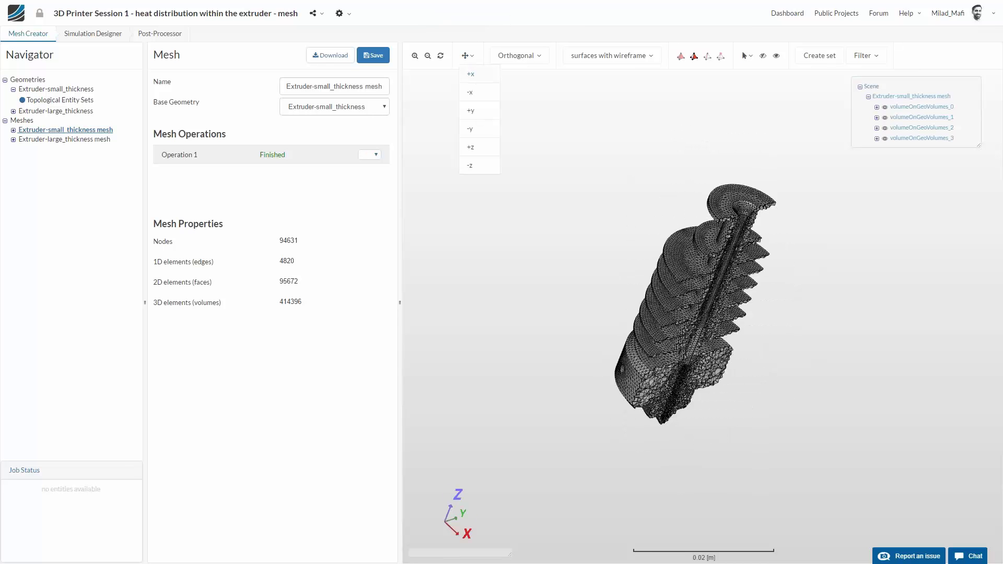
pyautogui.click(478, 95)
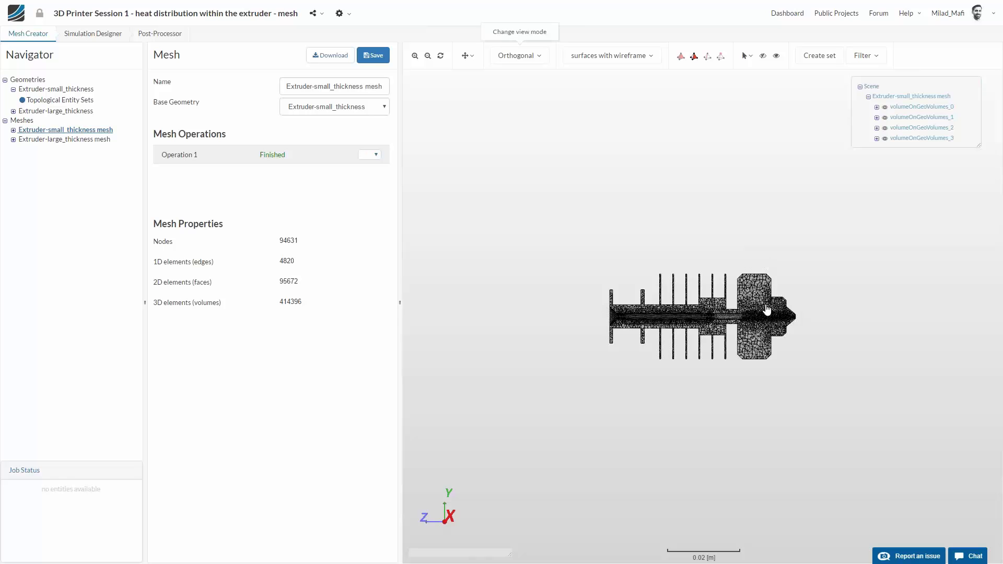
pyautogui.scroll(3, 772, 397)
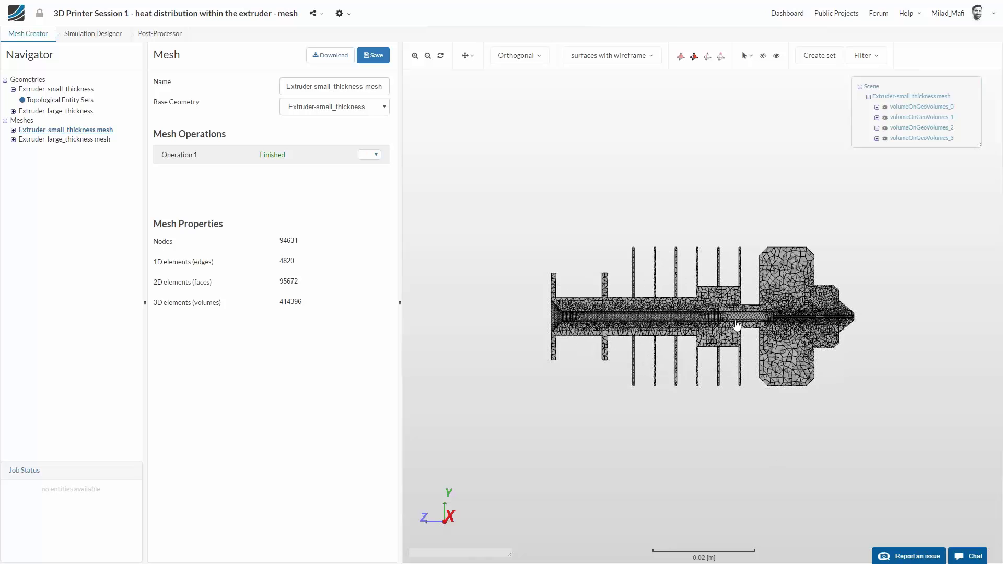
pyautogui.scroll(2, 748, 380)
pyautogui.scroll(2, 748, 379)
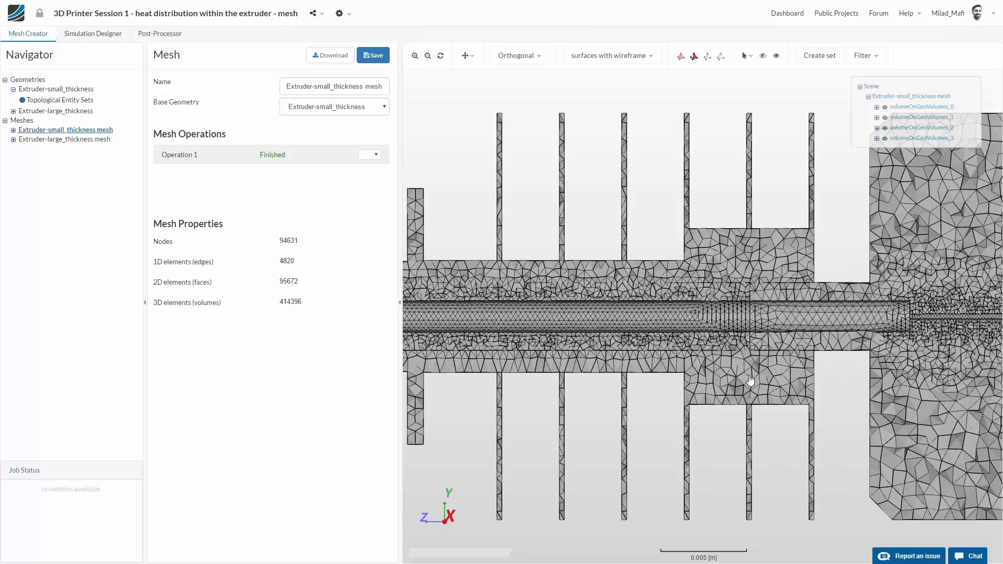
pyautogui.scroll(-3, 533, 239)
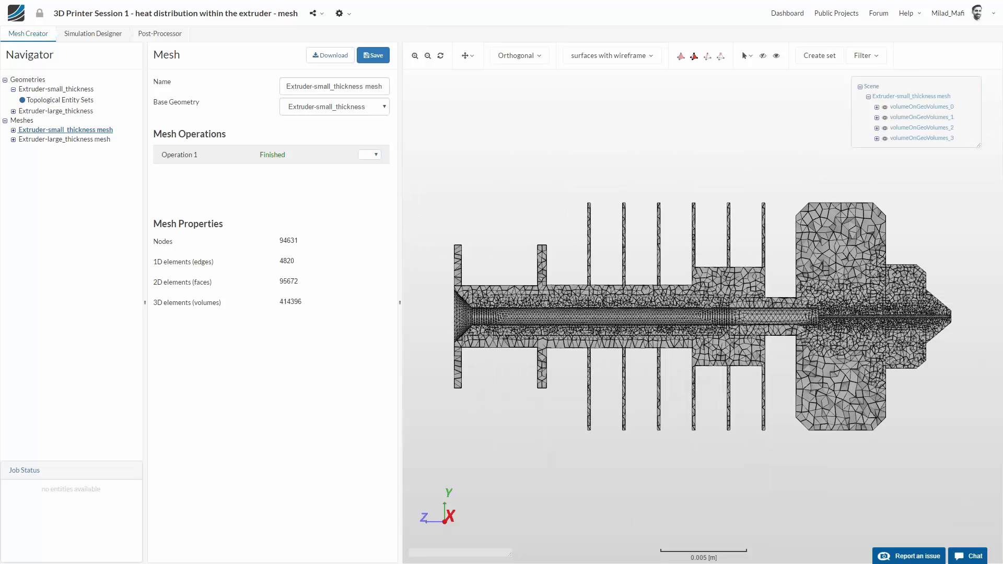
# Step: Switch to the Simulation Designer and create a new simulation named Simulation 1
pyautogui.click(114, 35)
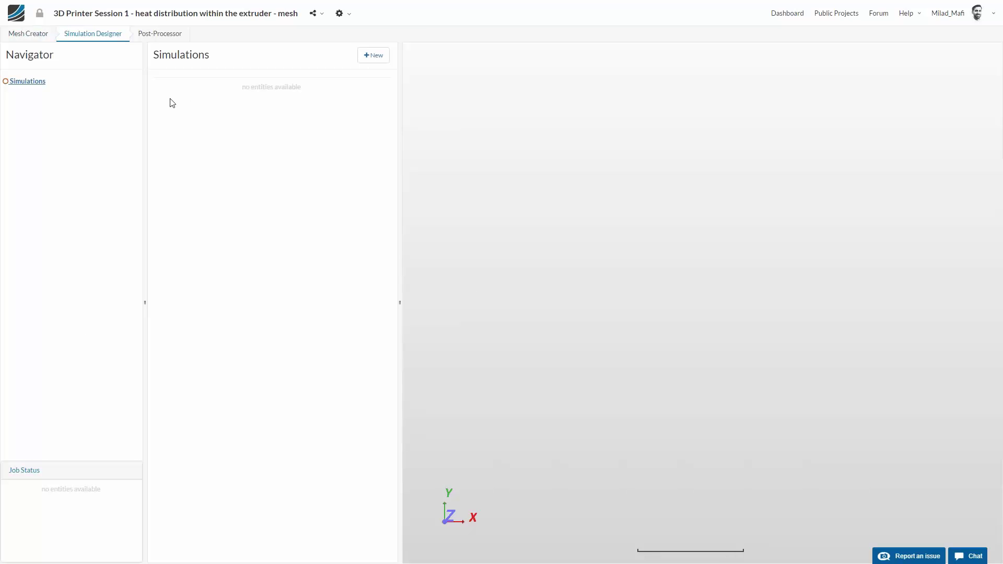
pyautogui.click(377, 56)
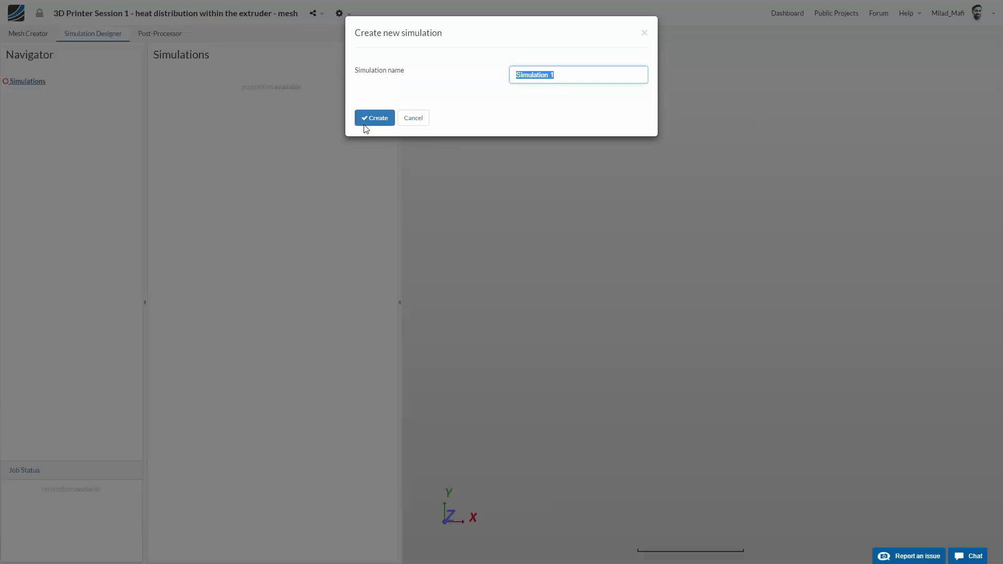
pyautogui.click(372, 119)
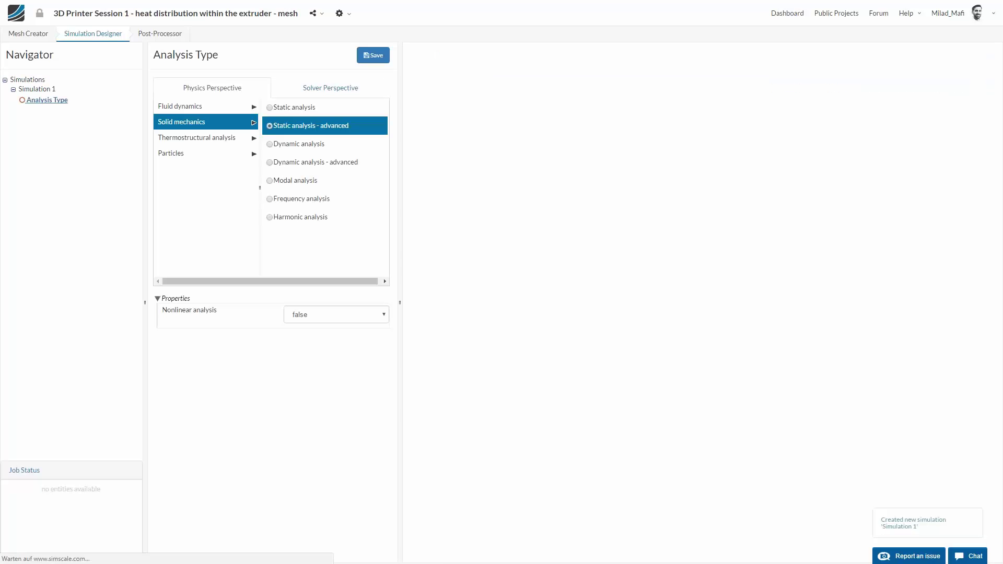
# Step: Set the simulation's analysis type to the thermostructural Heat transfer - advanced, keeping it steady-state and linear, and save it
pyautogui.click(221, 141)
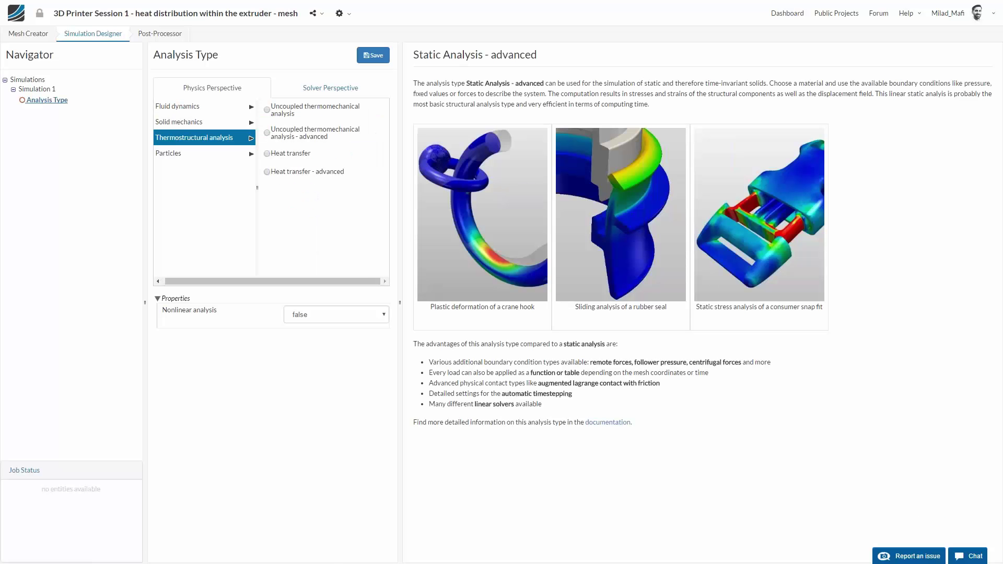
pyautogui.click(307, 173)
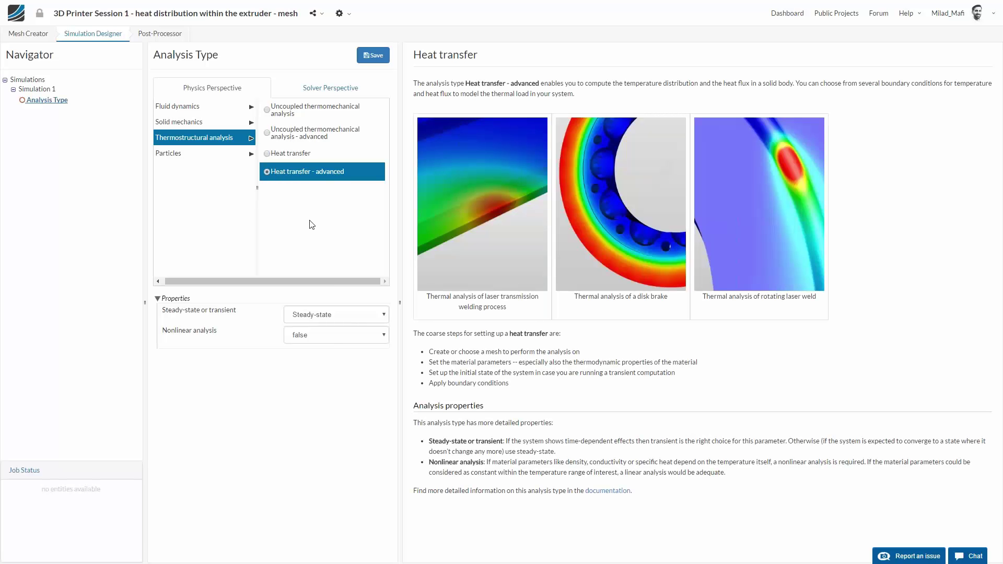
pyautogui.click(373, 58)
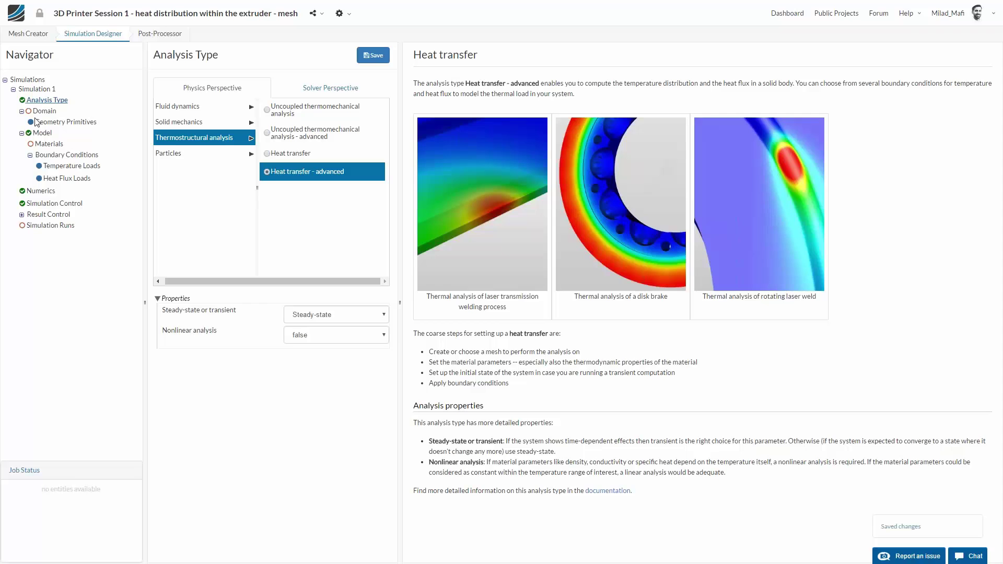
# Step: Assign the Extruder-small_thickness mesh as the simulation domain and save it
pyautogui.click(44, 111)
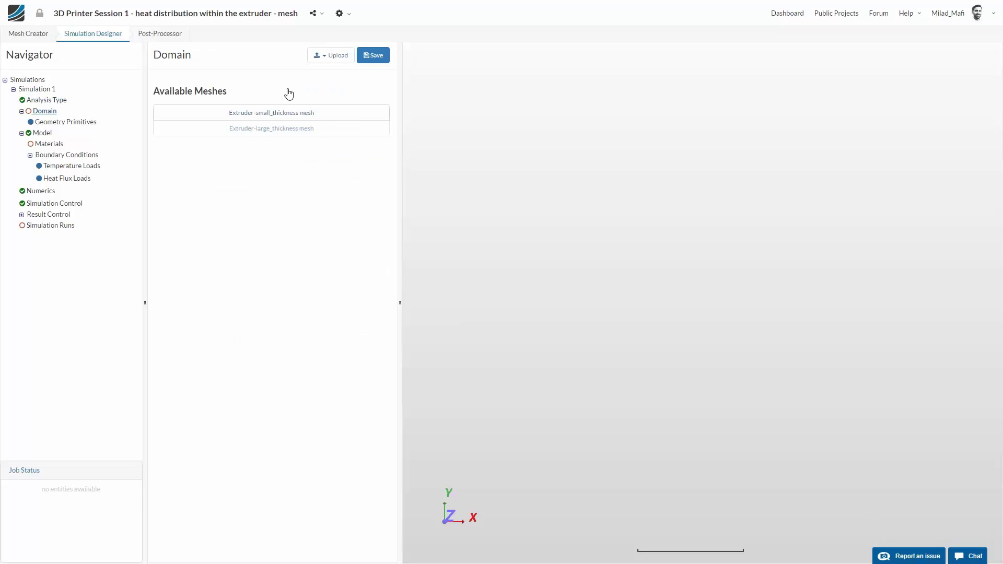
pyautogui.click(303, 114)
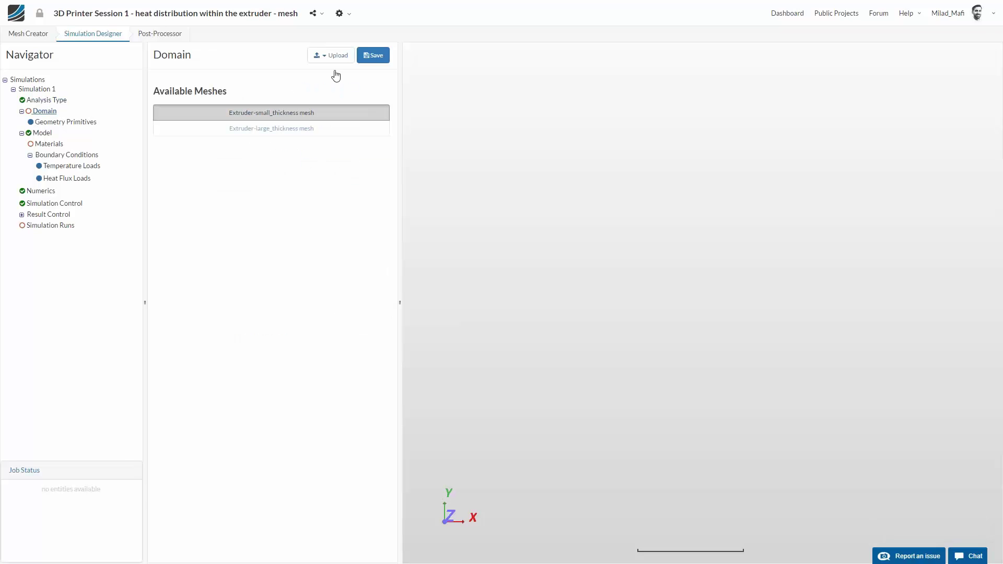
pyautogui.click(374, 56)
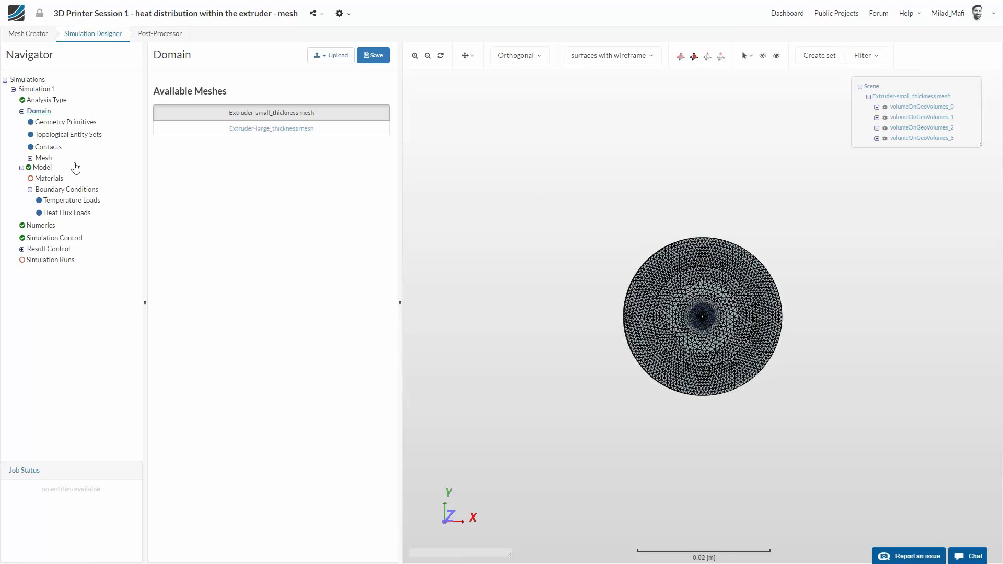
# Step: Add a bonded contact named Heater-Nozzle-Block-to-Nut with a position tolerance of 0.00001 m
pyautogui.click(50, 148)
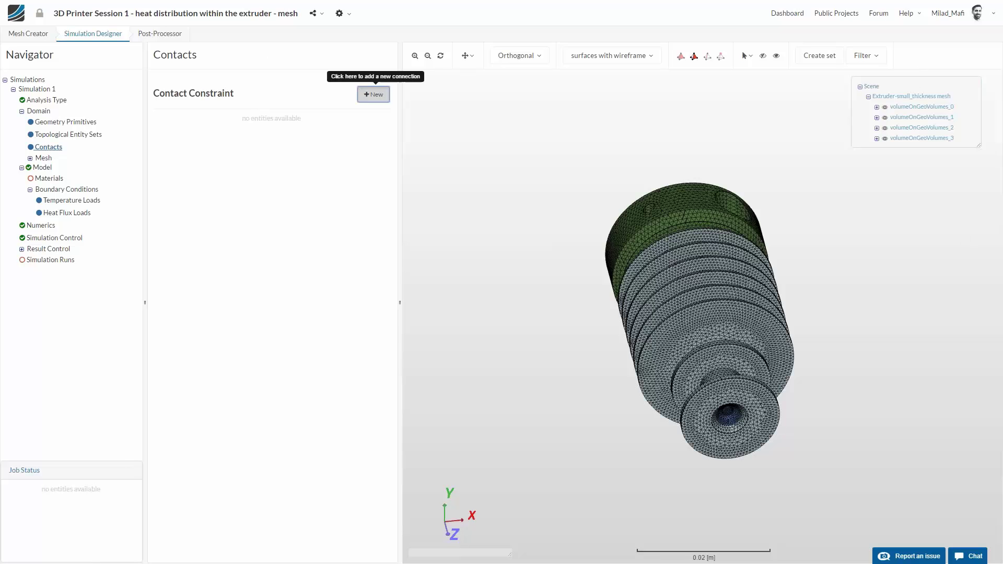
pyautogui.click(373, 94)
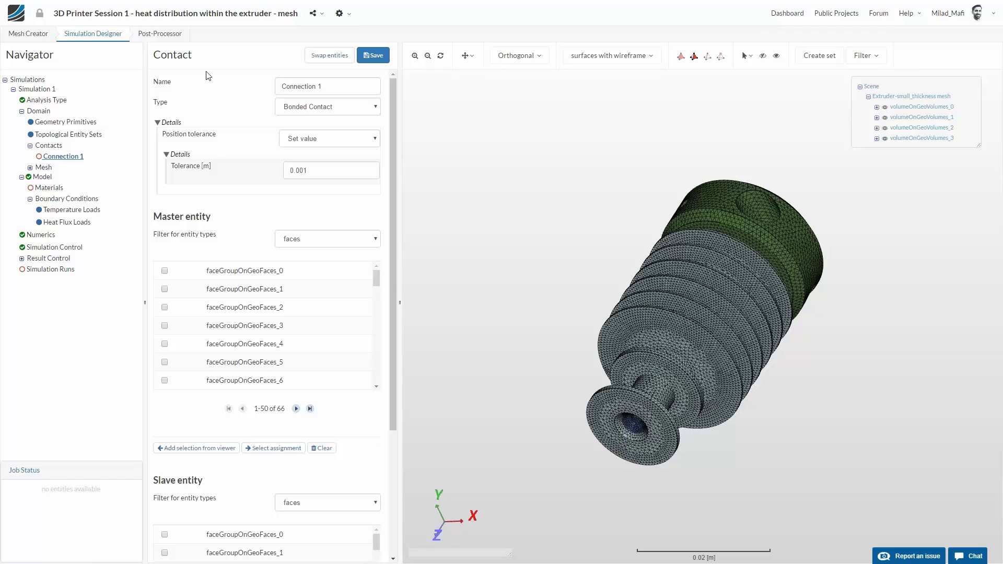
pyautogui.doubleClick(299, 86)
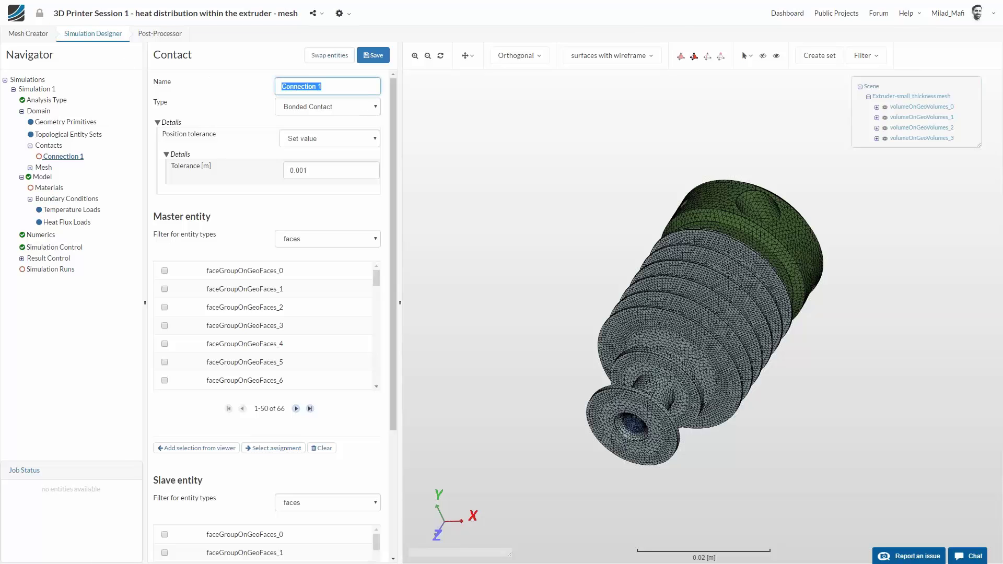
pyautogui.hotkey('ctrl', 'a')
pyautogui.write('Heater-Nozzle-Block-to-Nut')
pyautogui.click(331, 170)
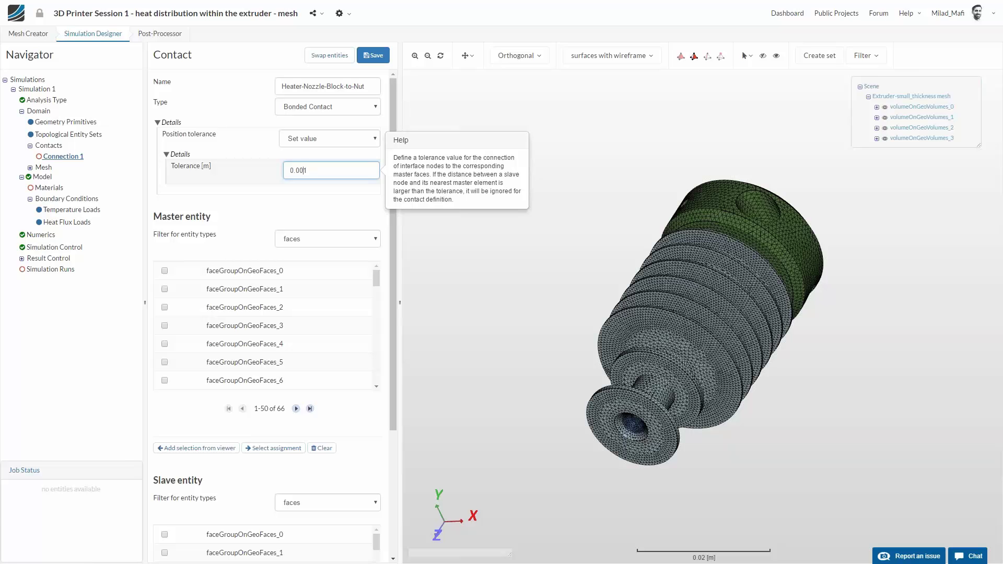
pyautogui.write('00')
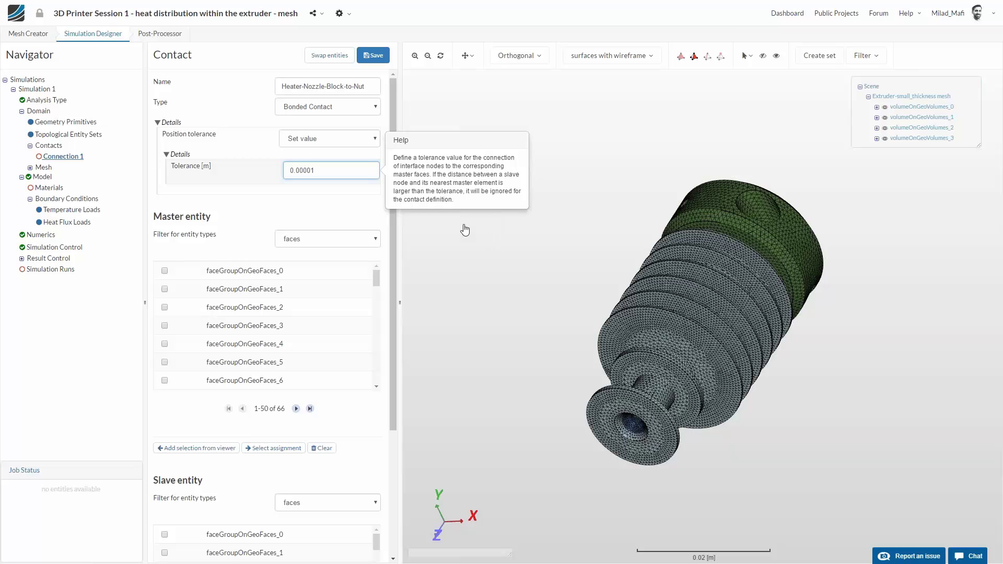
# Step: Isolate volumeOnGeoVolumes_3 in surfaces display and assign its hexagonal recess face and adjoining nozzle shaft face as the contact's master entity
pyautogui.click(885, 107)
pyautogui.click(885, 107)
pyautogui.click(627, 55)
pyautogui.click(640, 73)
pyautogui.moveTo(653, 199); pyautogui.dragTo(669, 223)
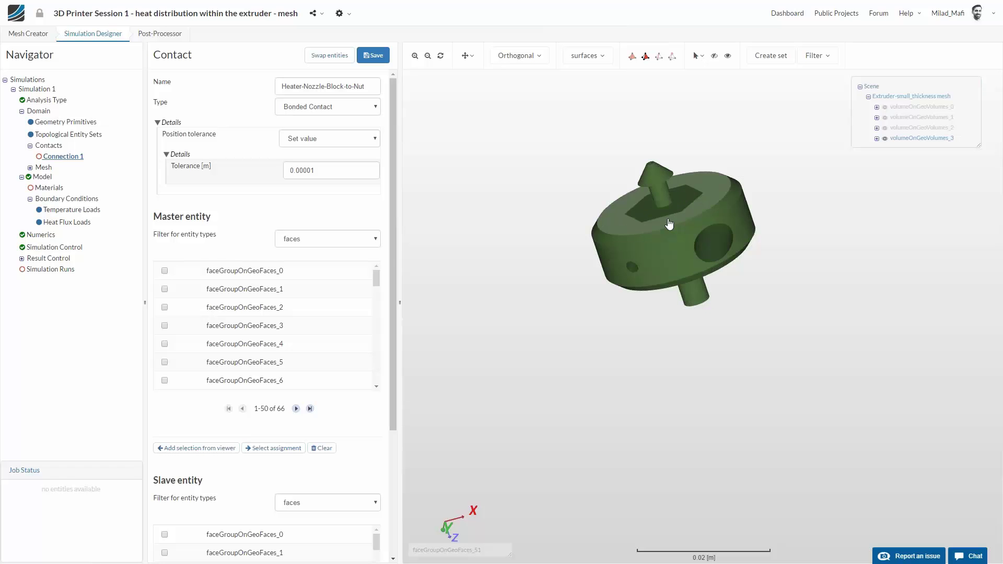
pyautogui.click(669, 214)
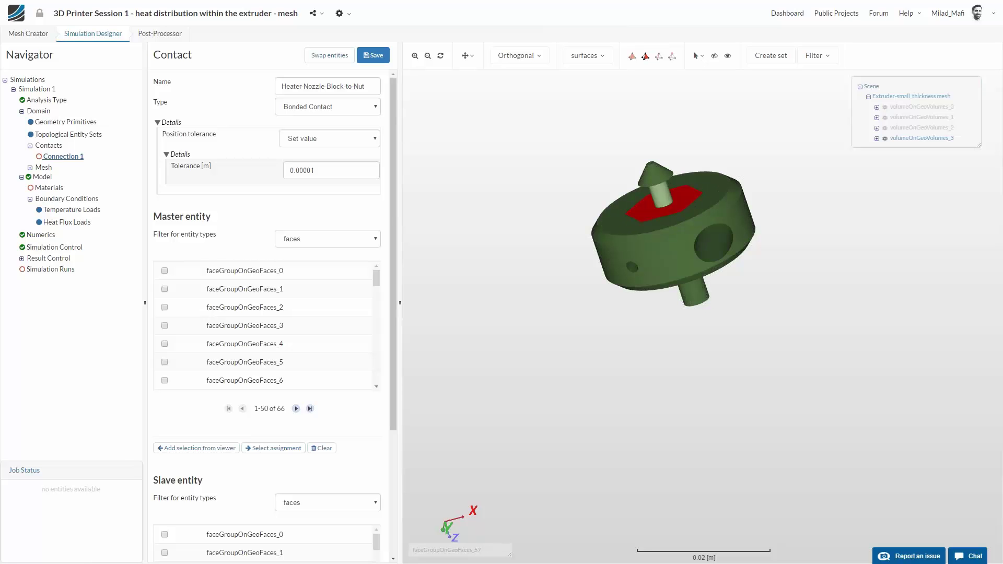
pyautogui.click(661, 194)
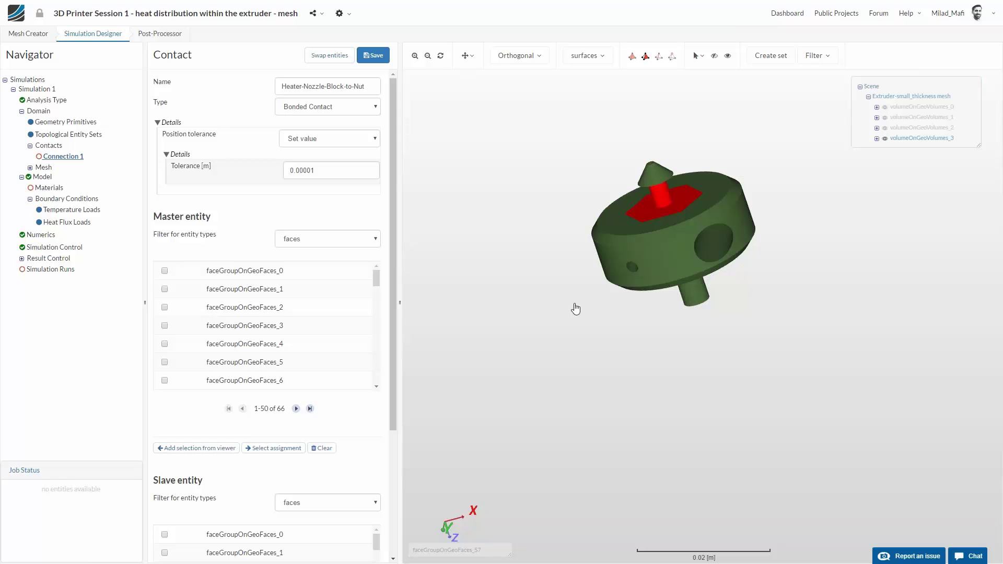
pyautogui.click(196, 448)
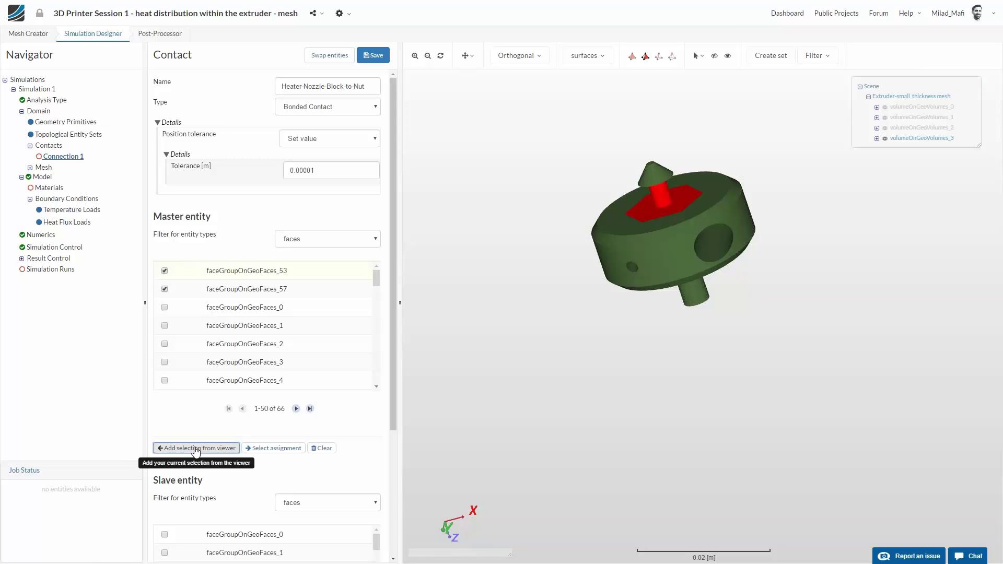
# Step: Display only the nut, volumeOnGeoVolumes_2, and assign its flat hexagonal face and inner hole face as the contact's slave entity
pyautogui.click(884, 138)
pyautogui.click(885, 129)
pyautogui.moveTo(615, 257); pyautogui.dragTo(612, 250)
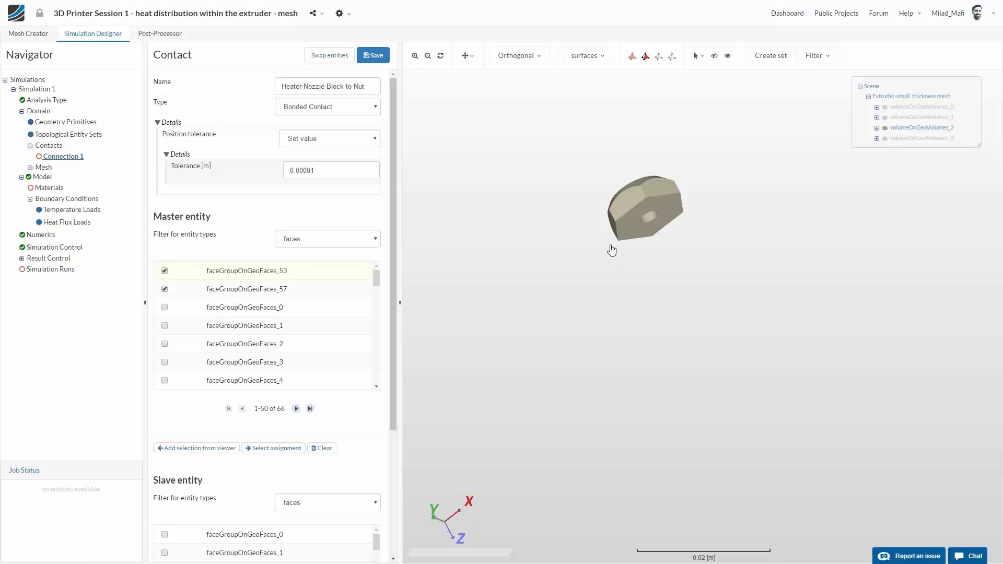
pyautogui.click(649, 224)
pyautogui.moveTo(633, 316); pyautogui.dragTo(629, 287)
pyautogui.click(629, 287)
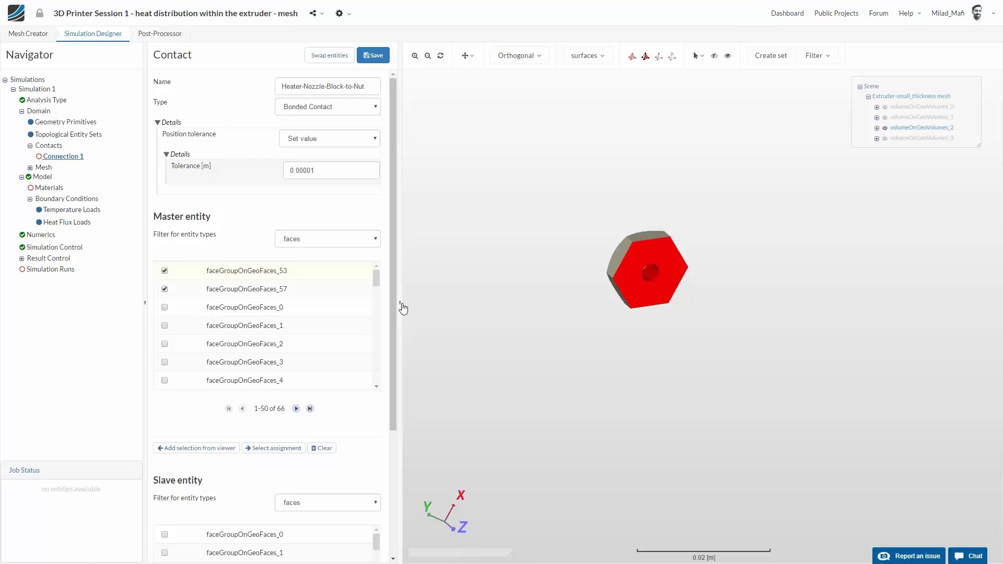
pyautogui.scroll(-3, 335, 512)
pyautogui.click(196, 538)
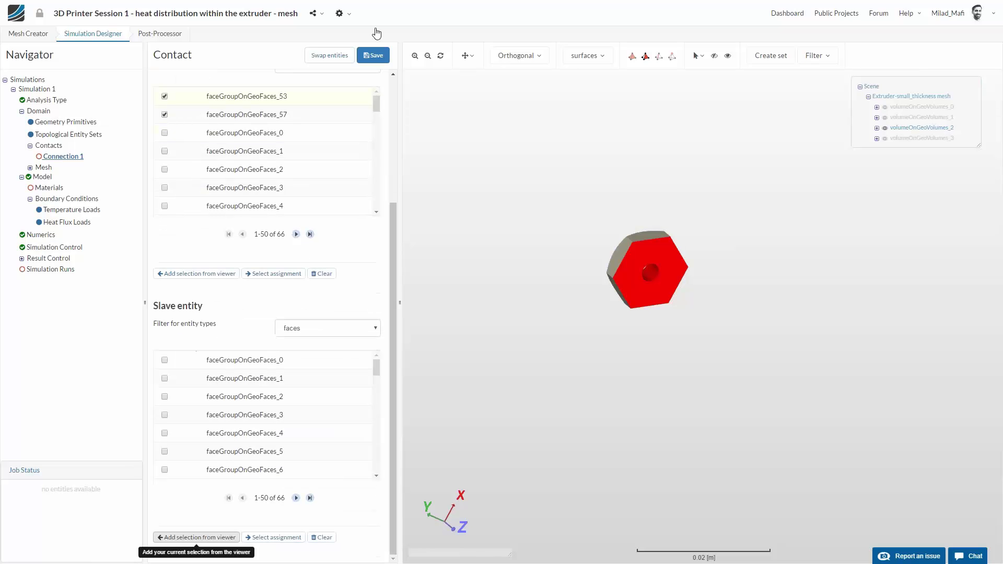
# Step: Save the contact and add a bonded contact named Nozzle-to-Guide-to-insulator with a position tolerance of 0.00001 m
pyautogui.click(378, 56)
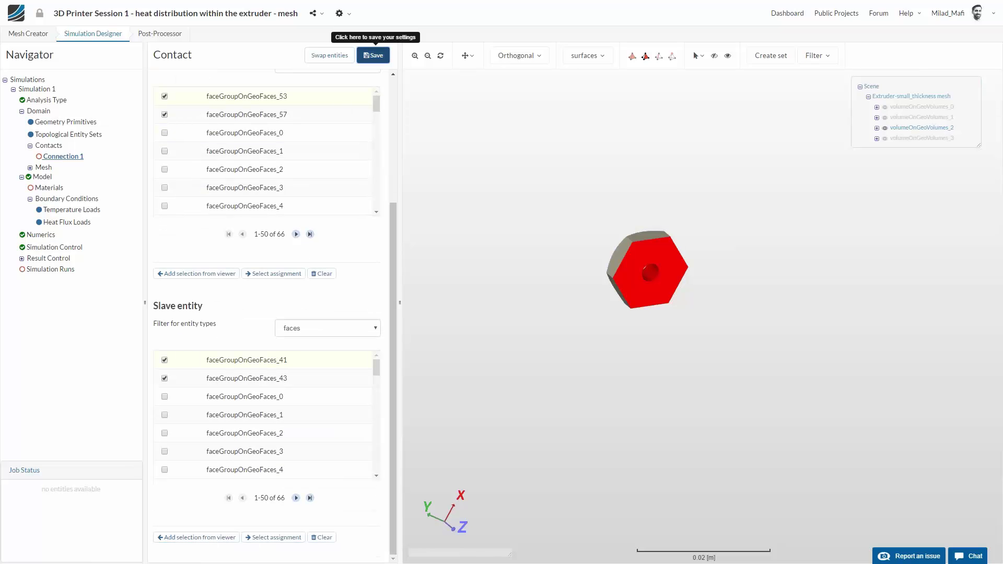
pyautogui.click(42, 147)
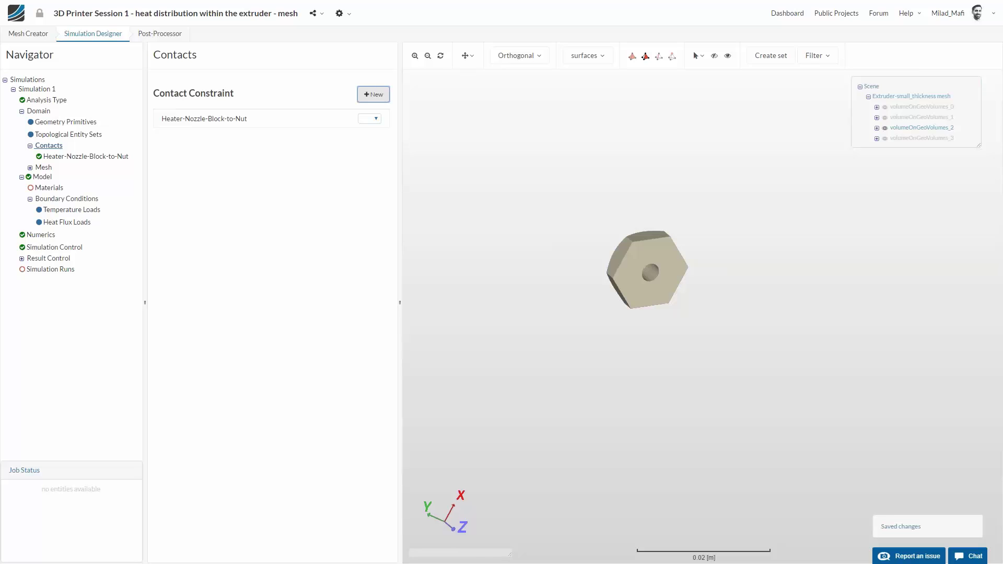
pyautogui.click(373, 94)
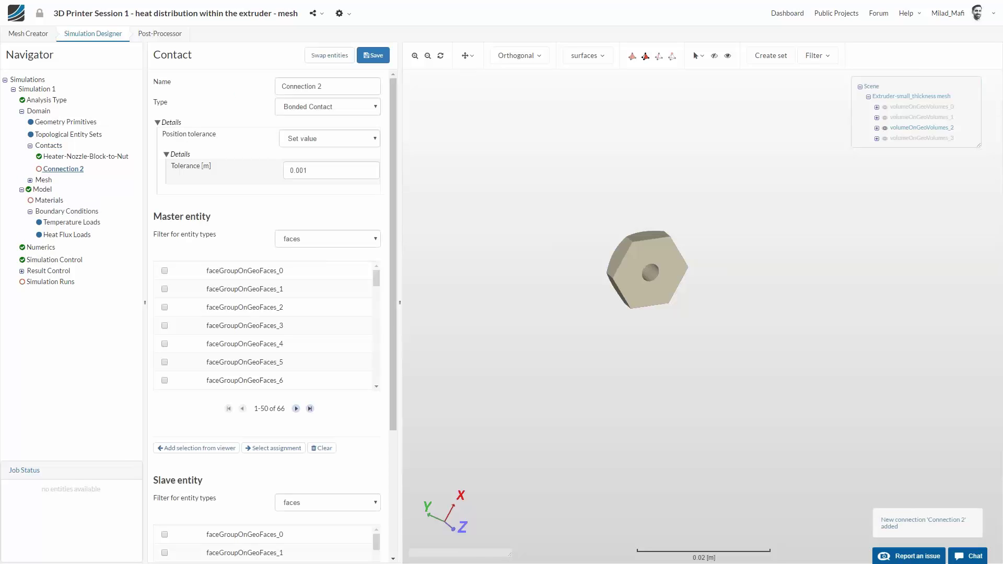
pyautogui.click(327, 88)
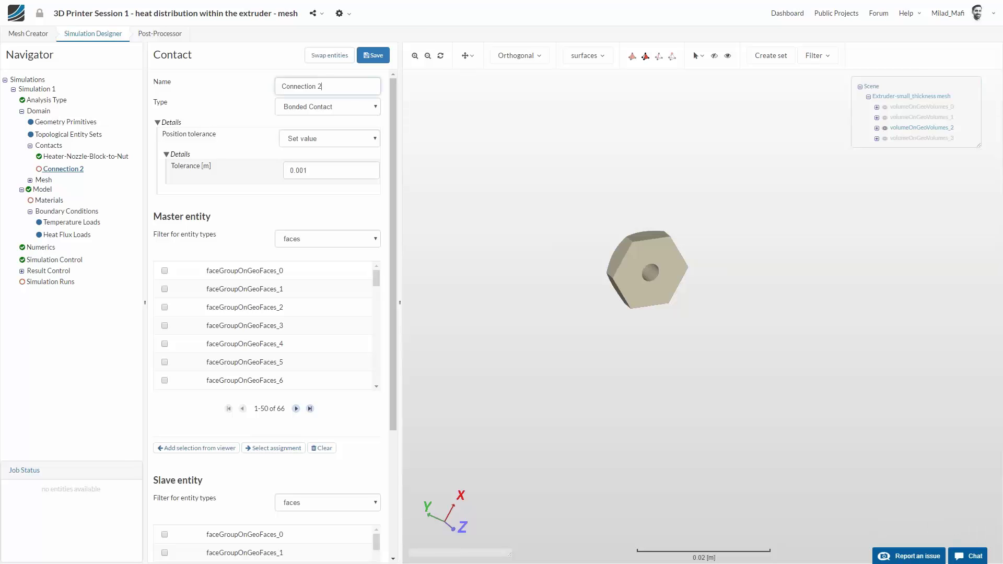
pyautogui.hotkey('ctrl', 'a')
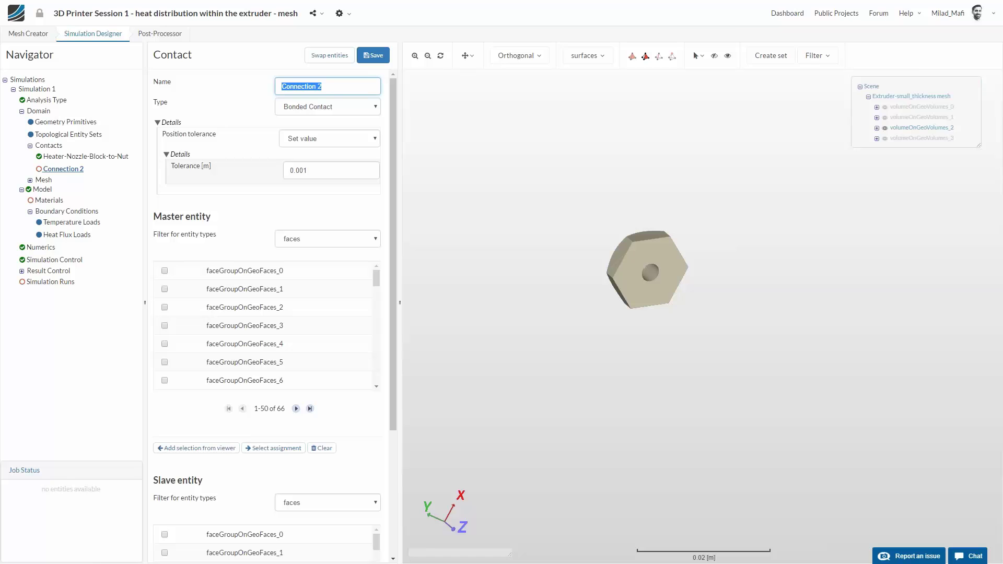
pyautogui.write('Nozzle-to-Guide-to-insulator')
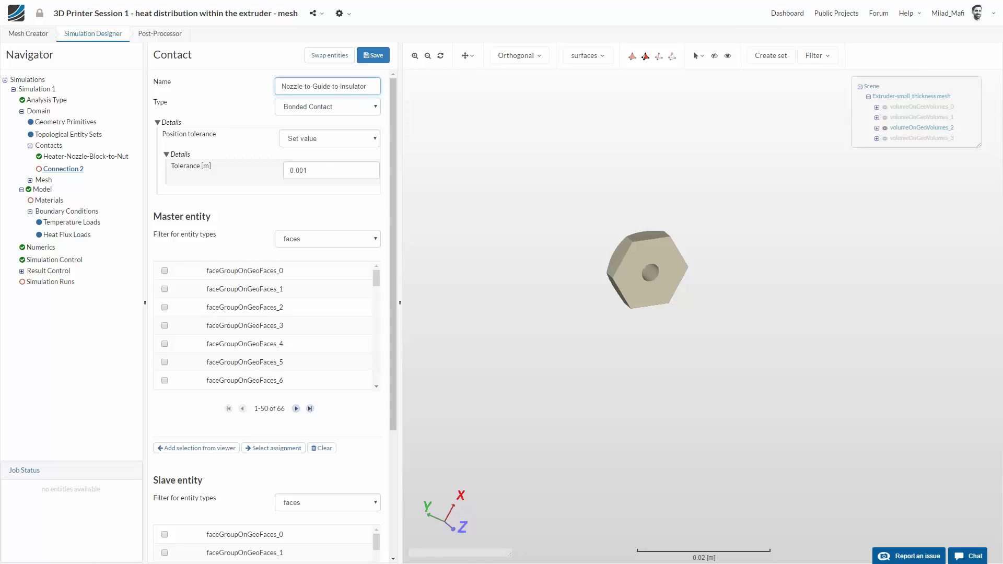
pyautogui.click(297, 176)
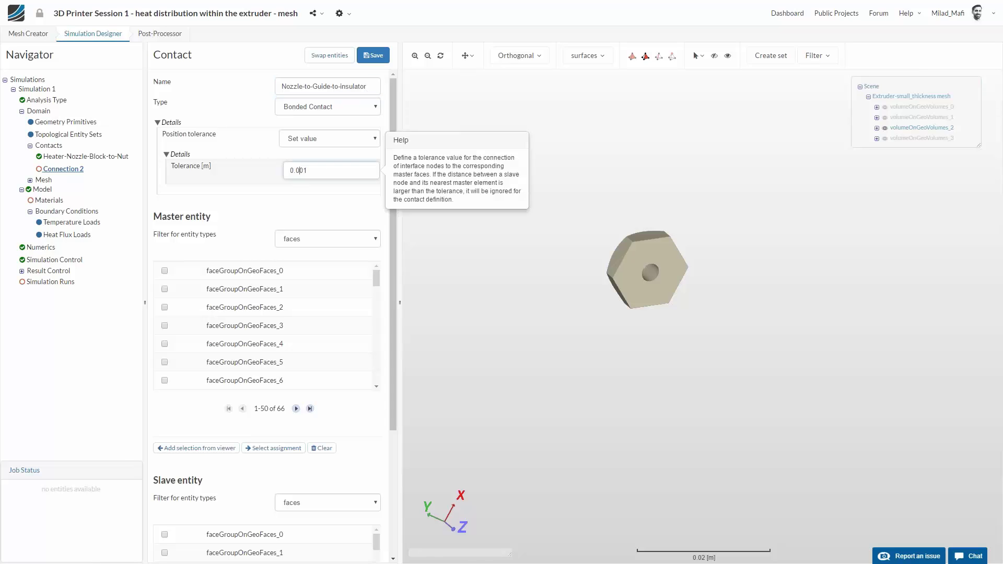
pyautogui.write('00')
# Step: Display only volumeOnGeoVolumes_1 and volumeOnGeoVolumes_3, and assign the guide tube's outer face and the adjoining nozzle shaft face as the master entity
pyautogui.click(885, 128)
pyautogui.click(885, 118)
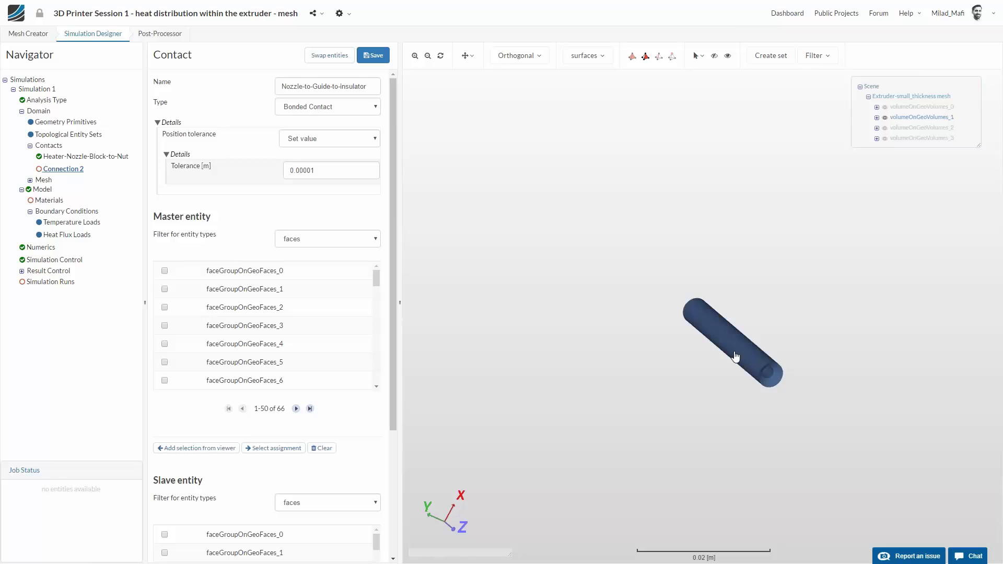
pyautogui.moveTo(713, 364); pyautogui.dragTo(700, 320)
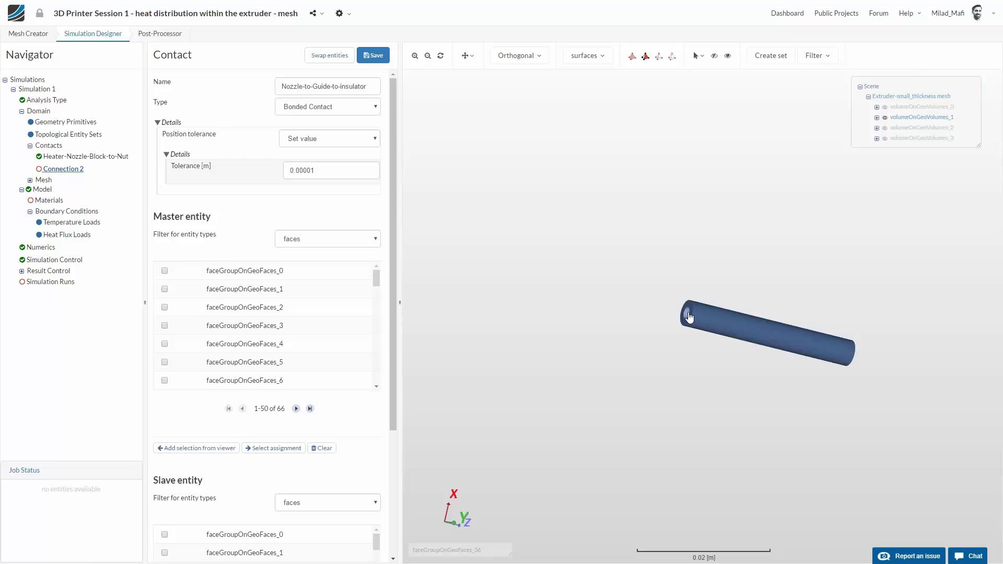
pyautogui.moveTo(732, 339); pyautogui.dragTo(710, 324)
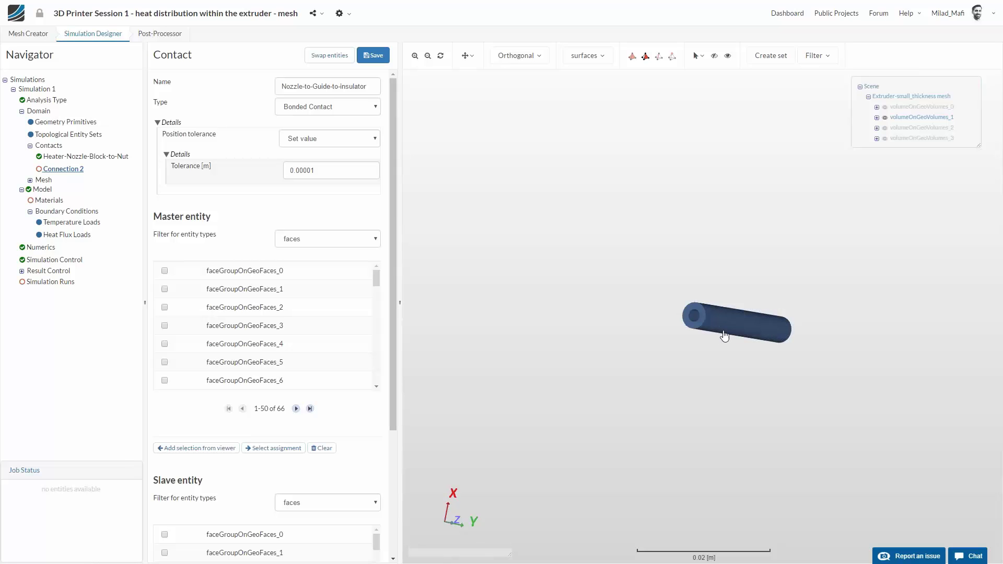
pyautogui.click(885, 139)
pyautogui.moveTo(703, 184); pyautogui.dragTo(656, 290)
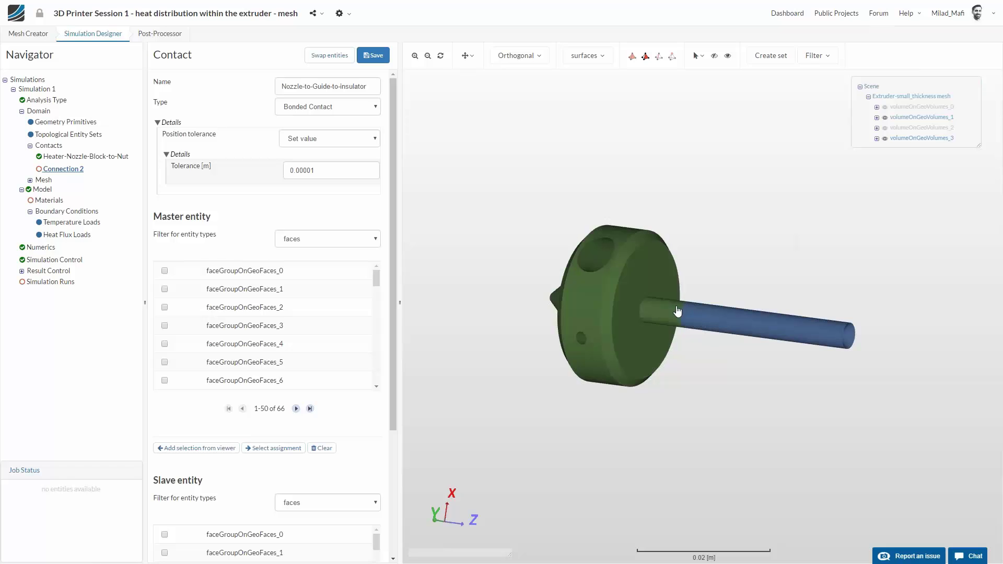
pyautogui.click(877, 118)
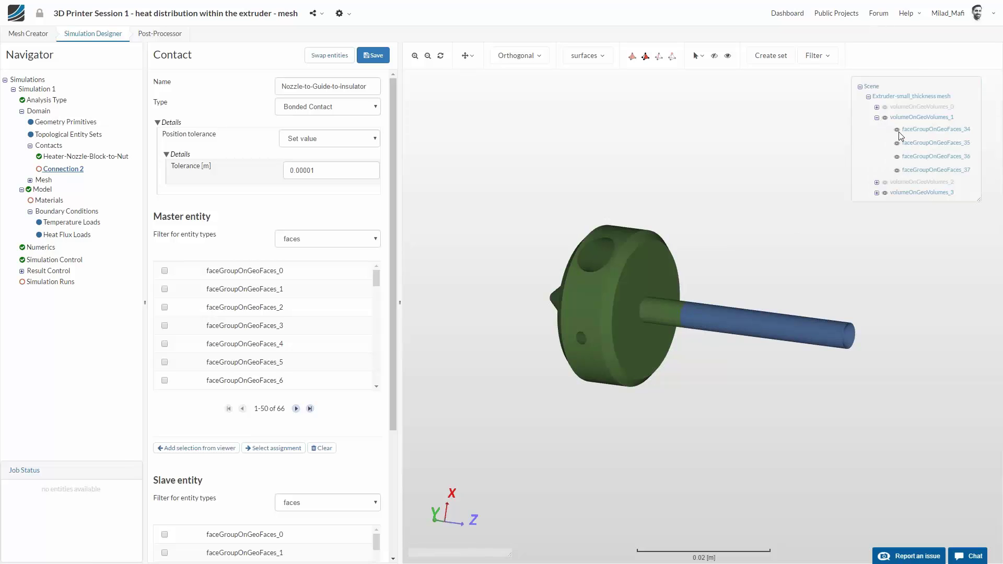
pyautogui.click(930, 142)
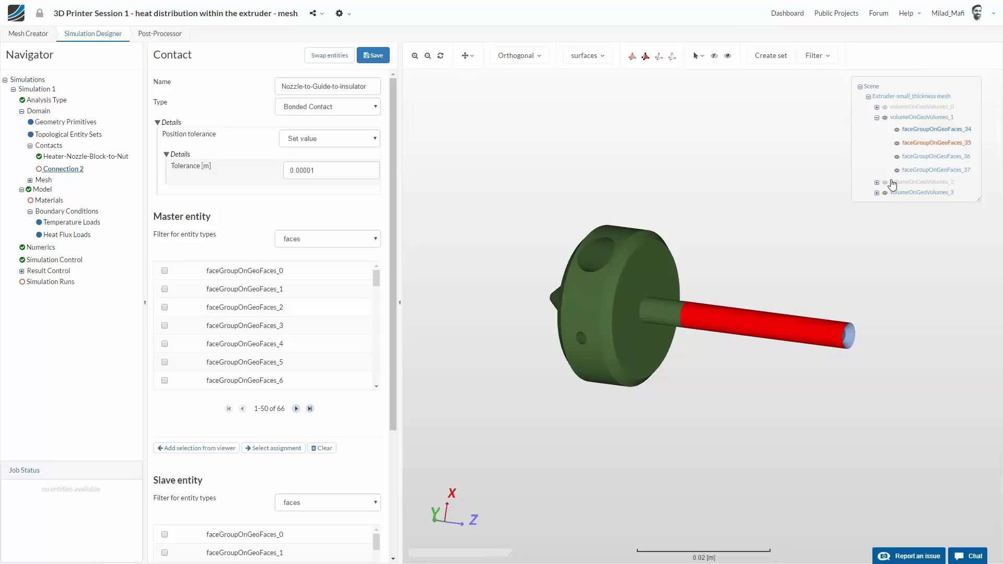
pyautogui.click(878, 193)
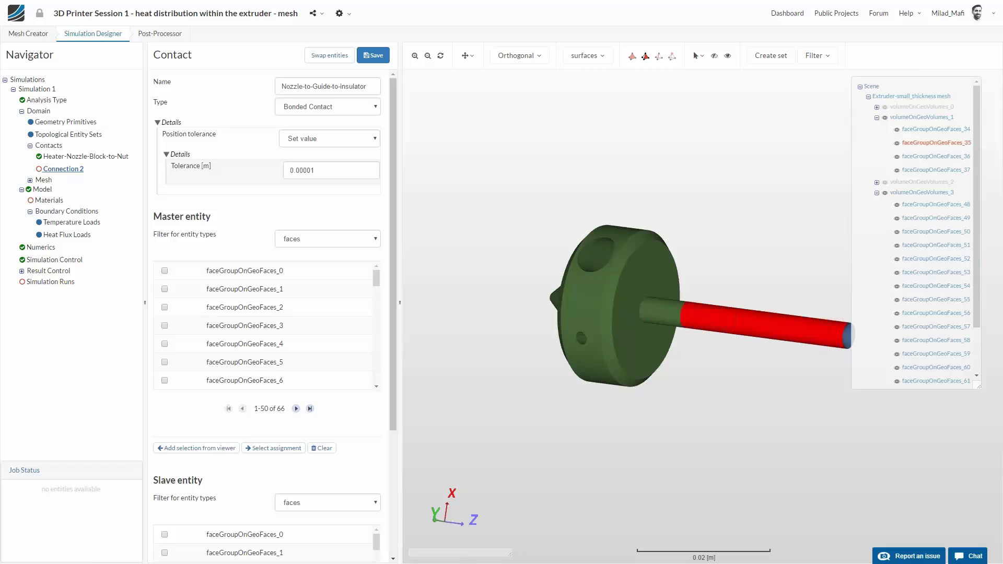
pyautogui.click(676, 315)
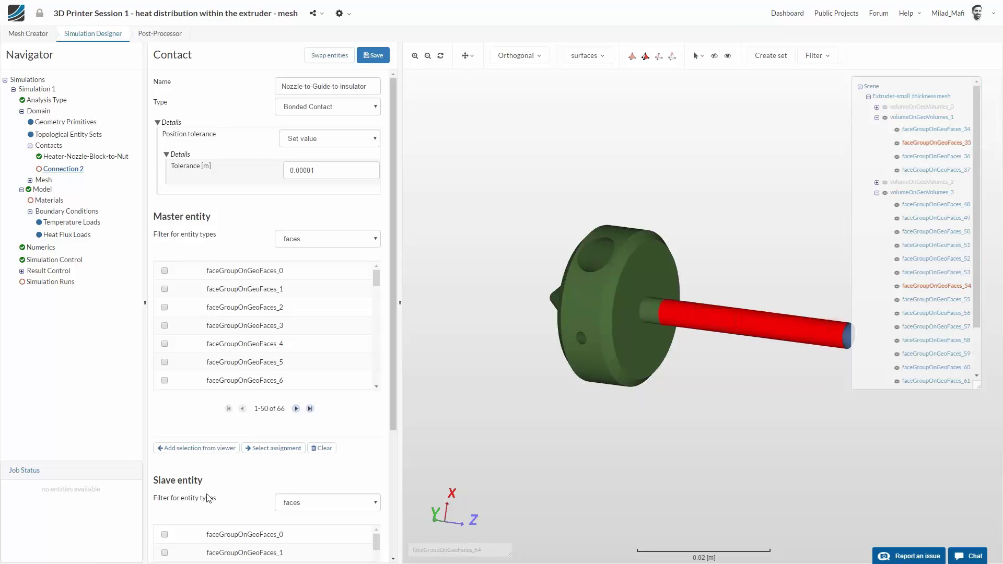
pyautogui.click(207, 448)
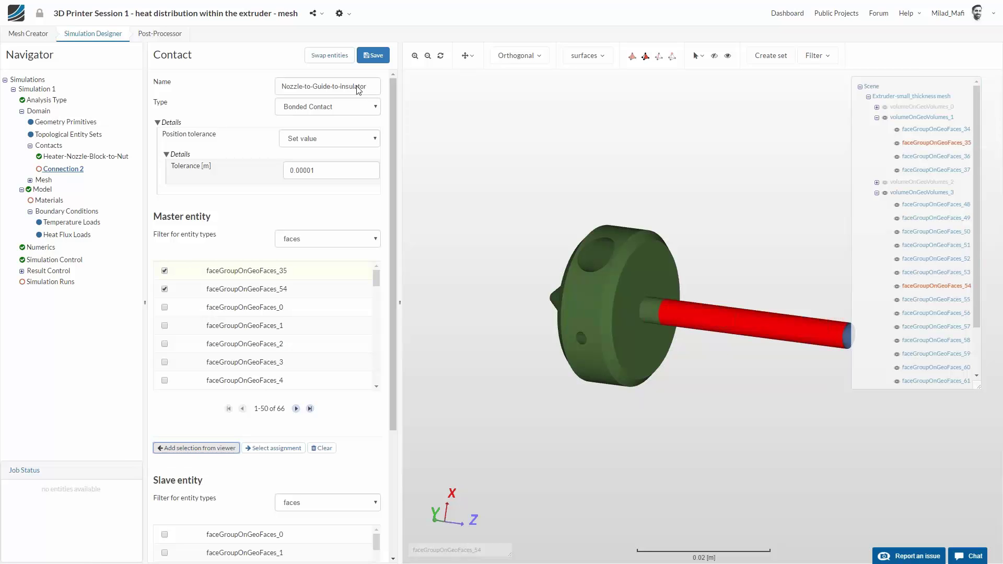
# Step: Display only the finned insulator, volumeOnGeoVolumes_0, assign its bore faces faceGroupOnGeoFaces_0 and faceGroupOnGeoFaces_9 as the slave entity, and save the contact
pyautogui.click(884, 117)
pyautogui.click(884, 192)
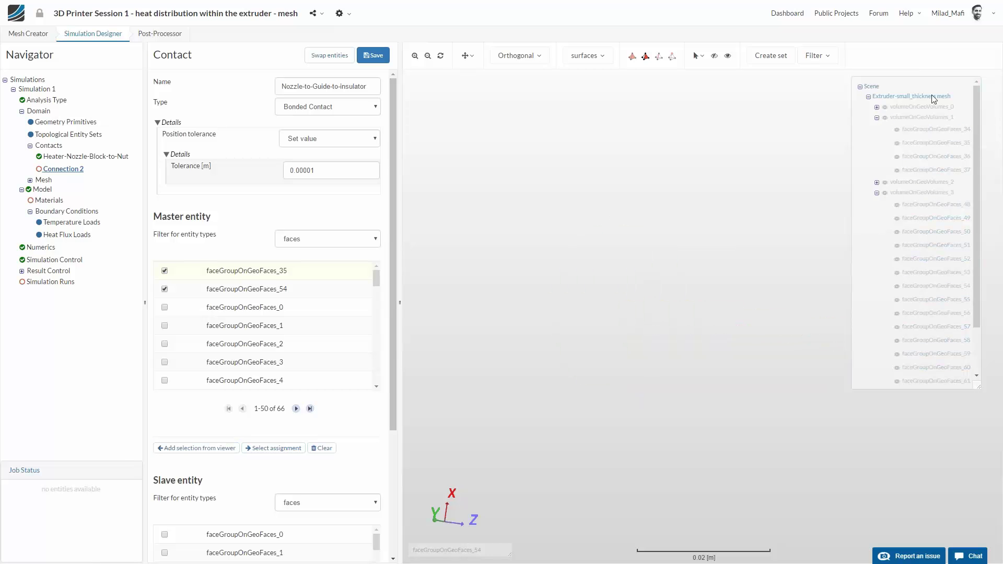
pyautogui.click(885, 107)
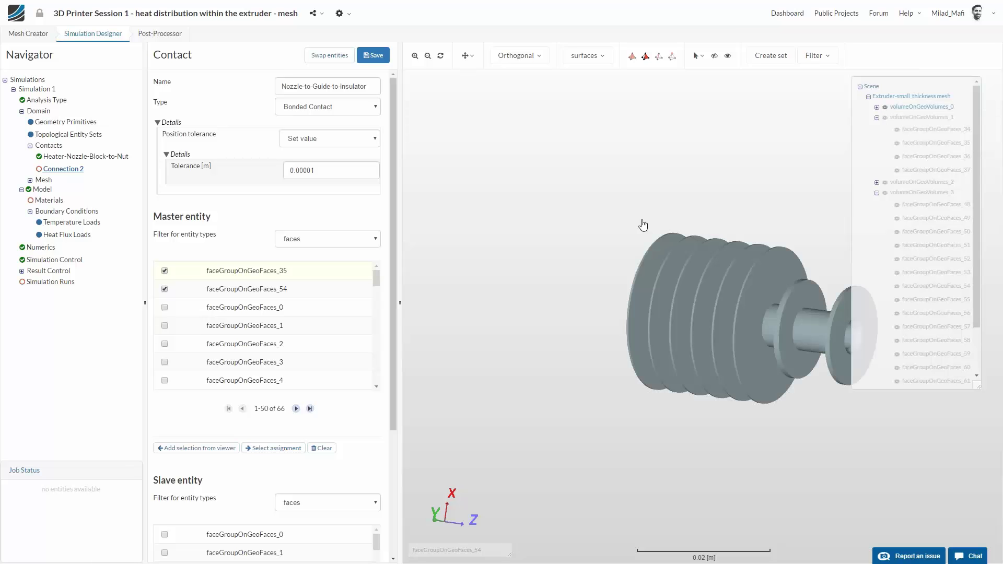
pyautogui.moveTo(664, 230); pyautogui.dragTo(694, 280)
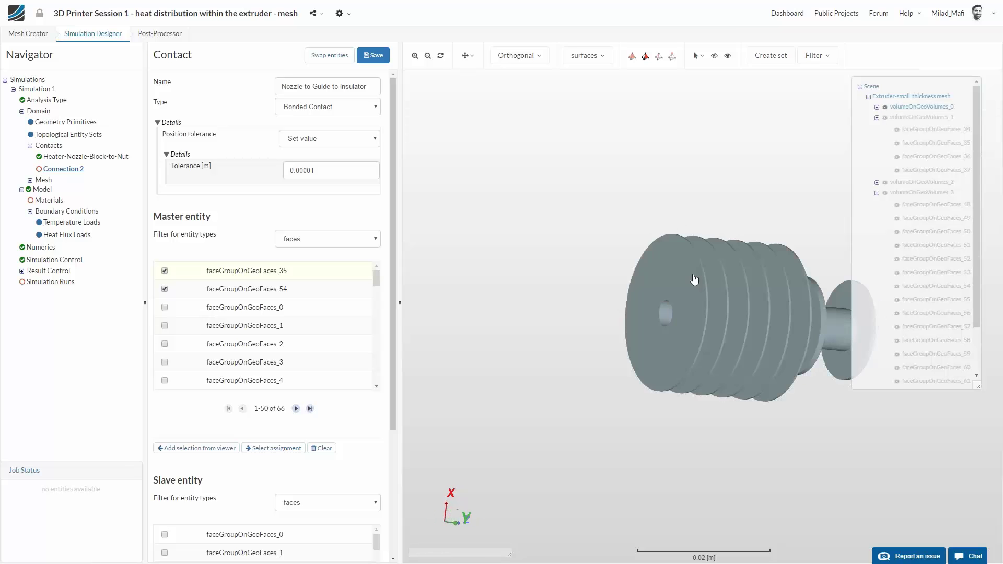
pyautogui.click(667, 316)
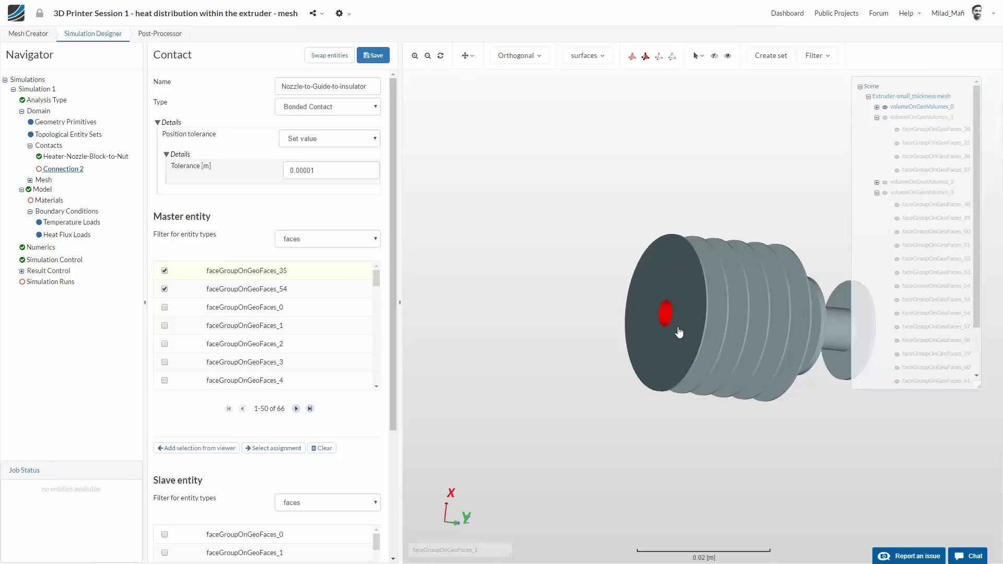
pyautogui.moveTo(641, 440); pyautogui.dragTo(697, 350)
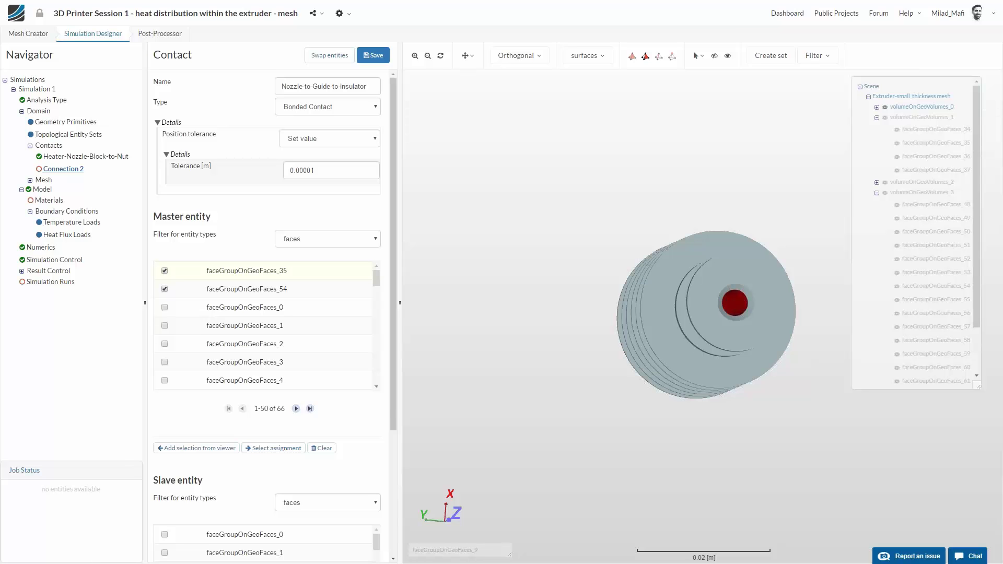
pyautogui.scroll(-2, 386, 517)
pyautogui.scroll(-2, 383, 528)
pyautogui.click(196, 542)
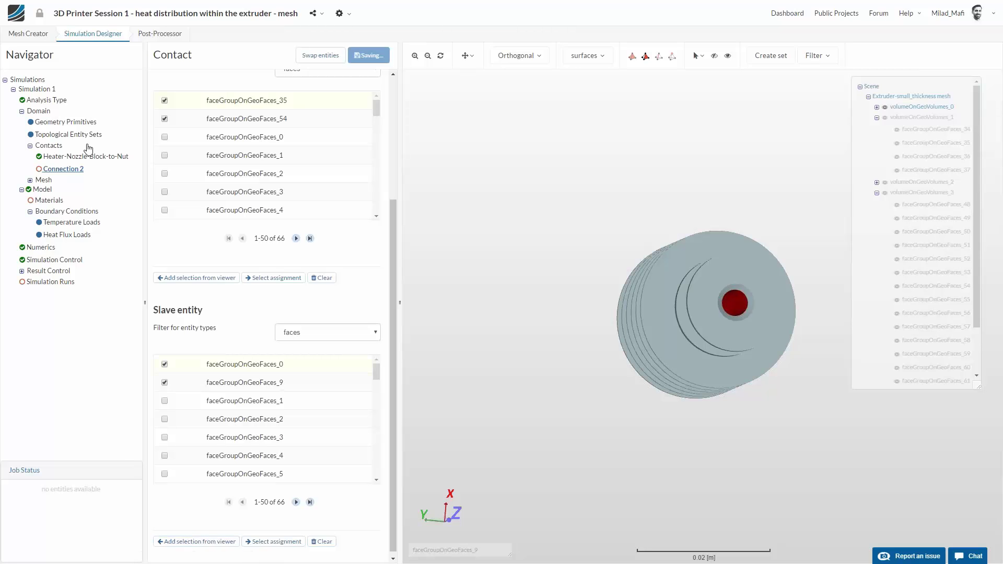
# Step: Add a third bonded contact named Guide-to-Nozzle with a position tolerance of 0.00001 m
pyautogui.click(58, 146)
pyautogui.click(367, 99)
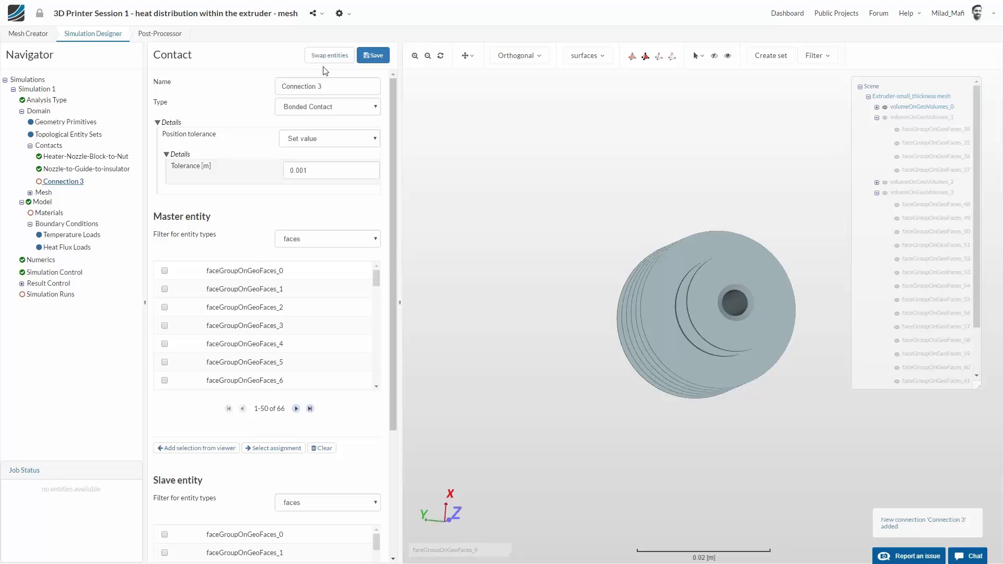
pyautogui.tripleClick(316, 86)
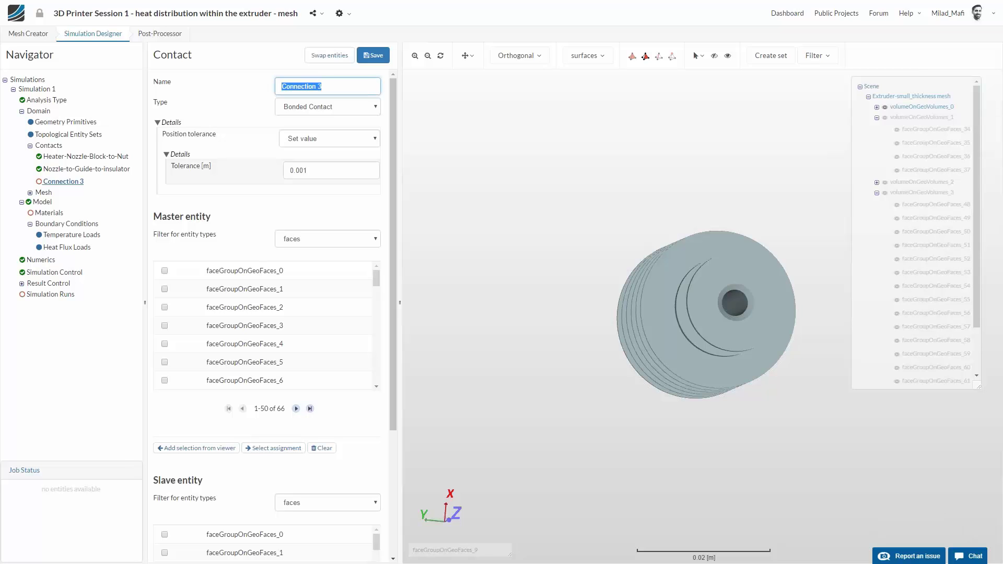
pyautogui.write('Guide-Nozzle')
pyautogui.click(303, 86)
pyautogui.write('to-')
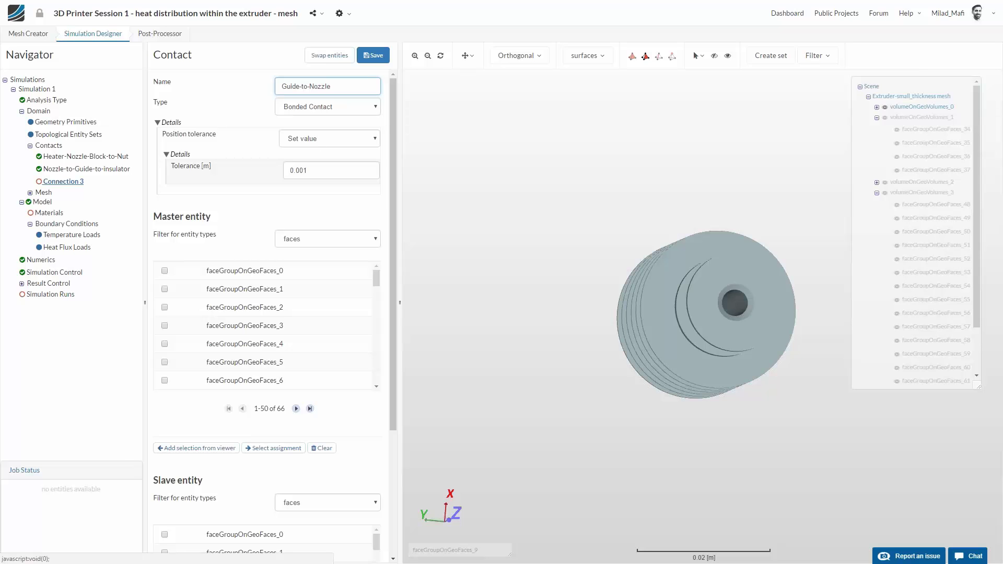
pyautogui.click(296, 170)
pyautogui.write('00')
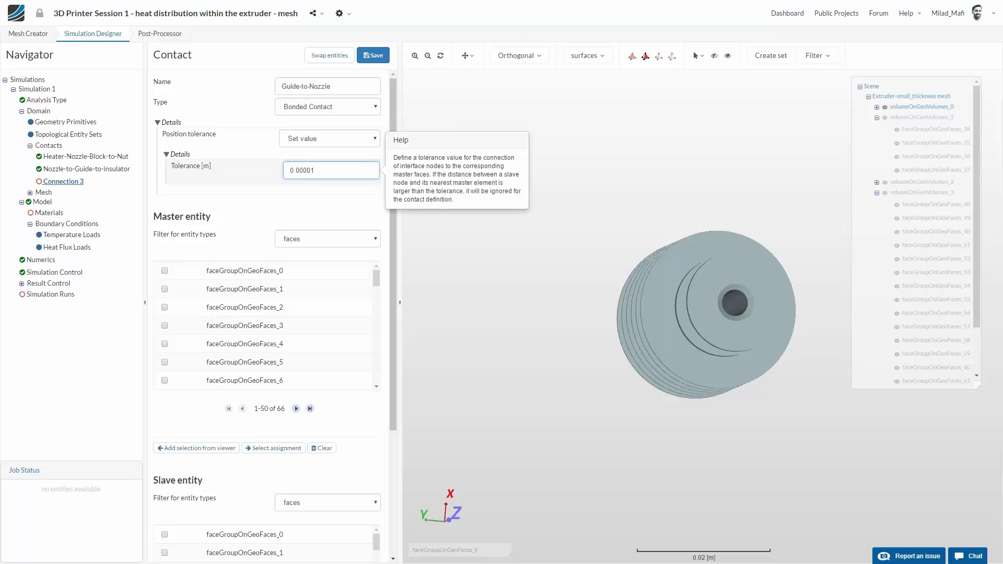
# Step: Display only volumeOnGeoVolumes_3 and assign the ring-shaped end face of its nozzle shaft as the contact's master entity
pyautogui.click(877, 118)
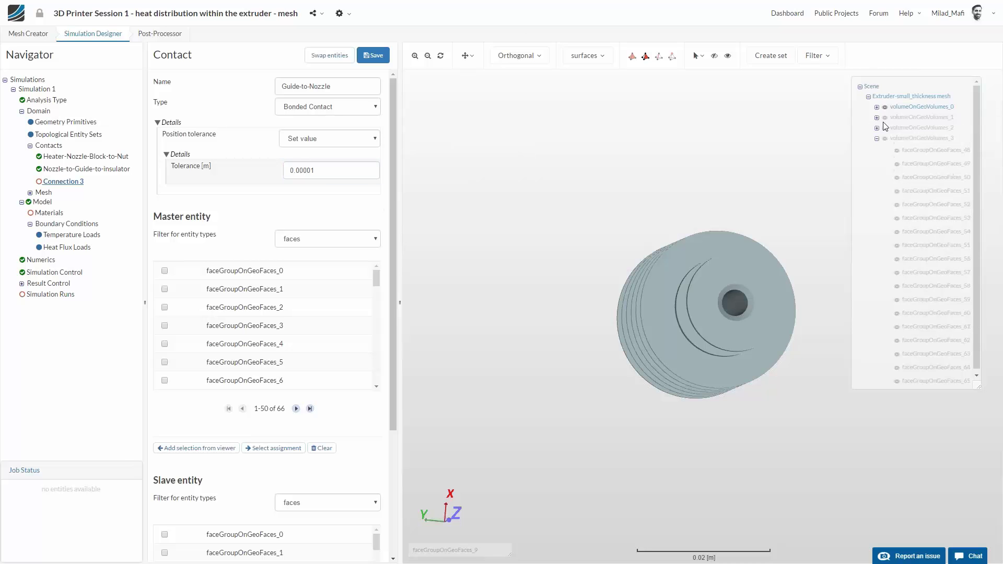
pyautogui.click(877, 138)
pyautogui.click(884, 108)
pyautogui.click(885, 138)
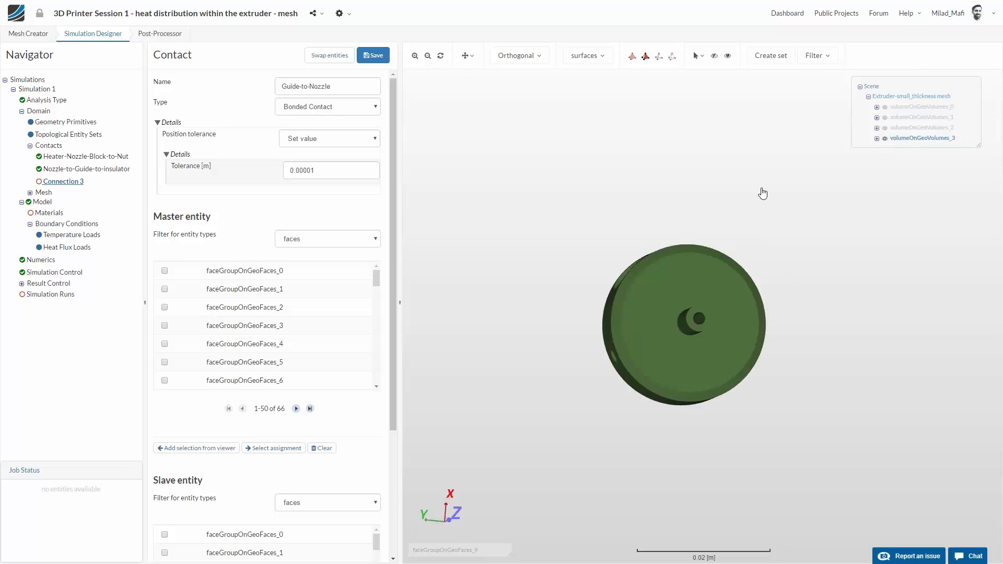
pyautogui.moveTo(679, 215); pyautogui.dragTo(666, 303)
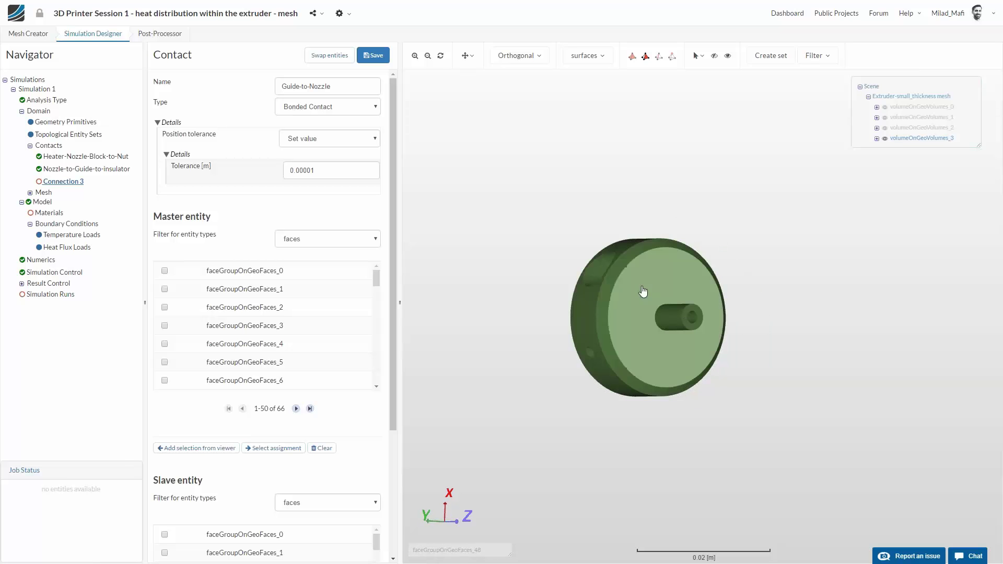
pyautogui.moveTo(589, 225); pyautogui.dragTo(592, 227)
pyautogui.moveTo(523, 199); pyautogui.dragTo(694, 312)
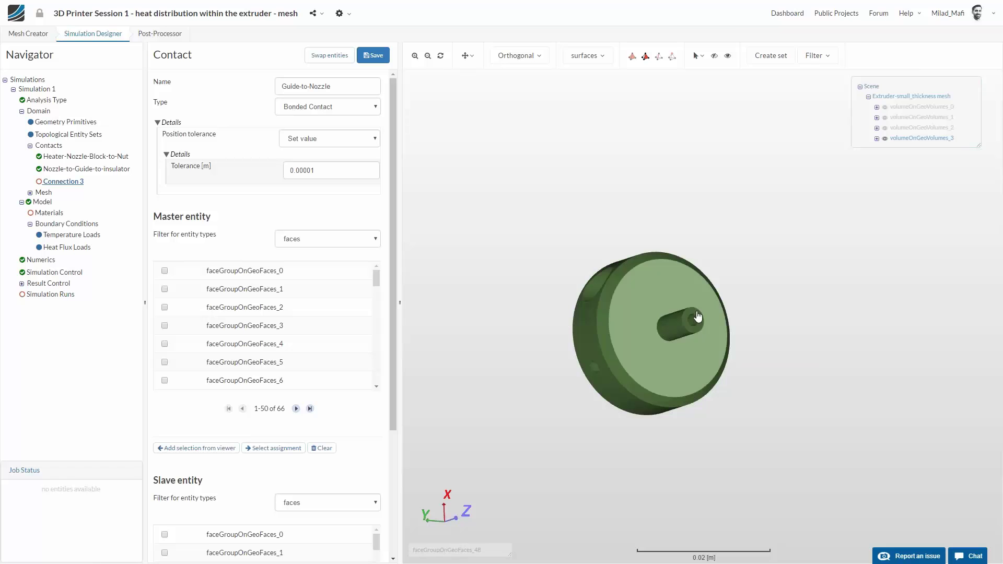
pyautogui.click(698, 316)
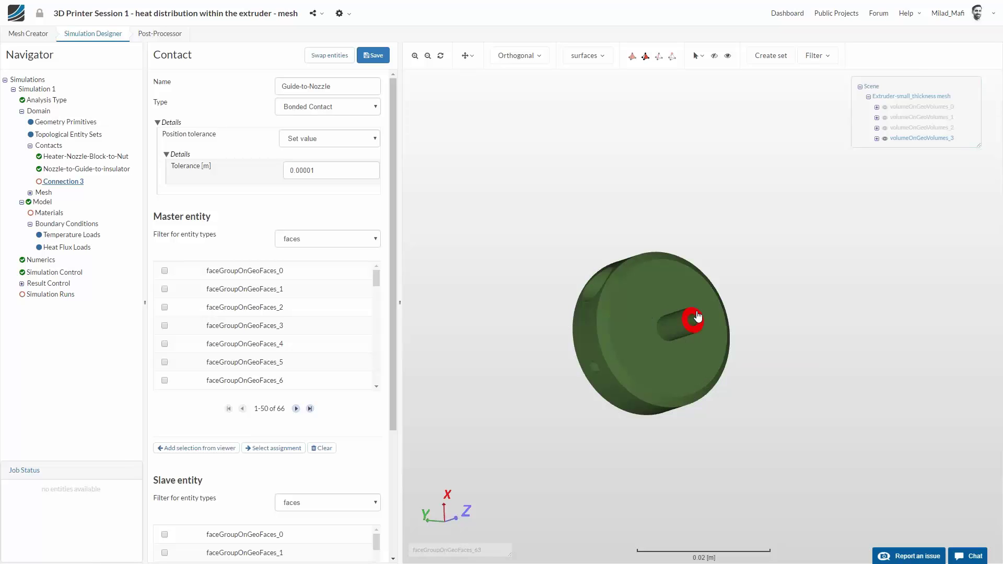
pyautogui.click(225, 449)
# Step: Display only the guide tube, volumeOnGeoVolumes_1, assign its nozzle-side ring-shaped end face as the slave entity, and save the contact
pyautogui.click(884, 117)
pyautogui.click(884, 137)
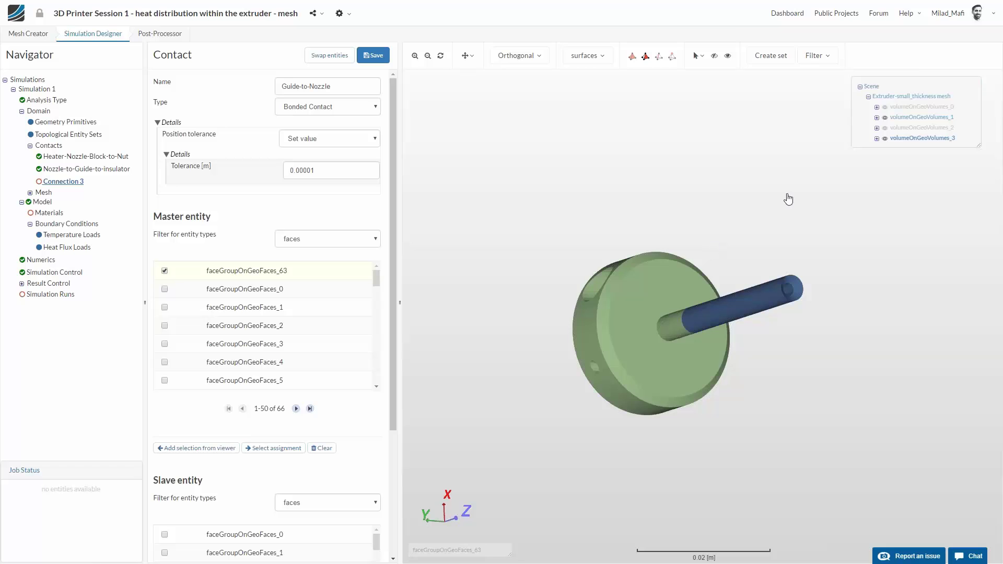
pyautogui.moveTo(792, 199); pyautogui.dragTo(685, 321)
pyautogui.click(684, 320)
pyautogui.scroll(-3, 390, 346)
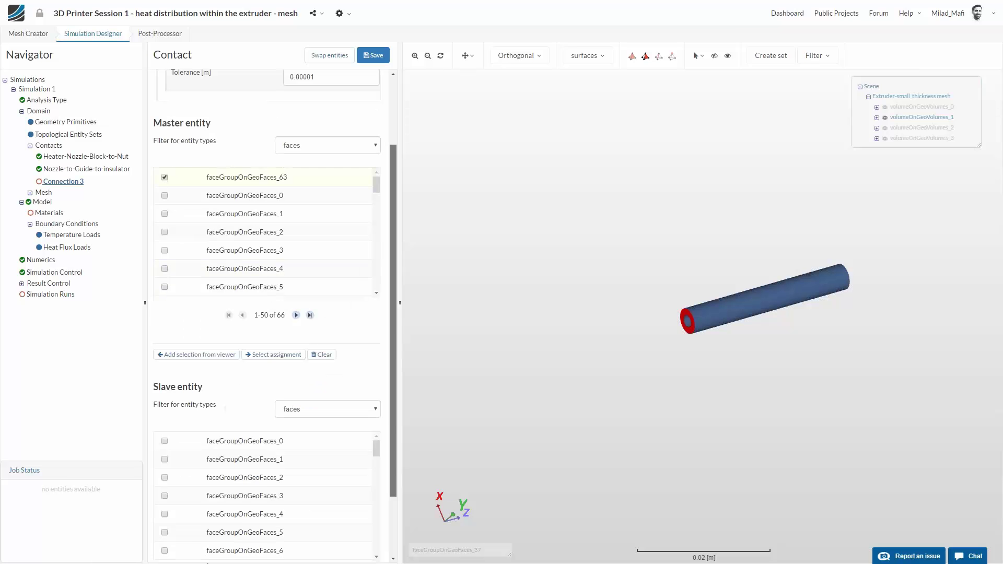
pyautogui.click(224, 539)
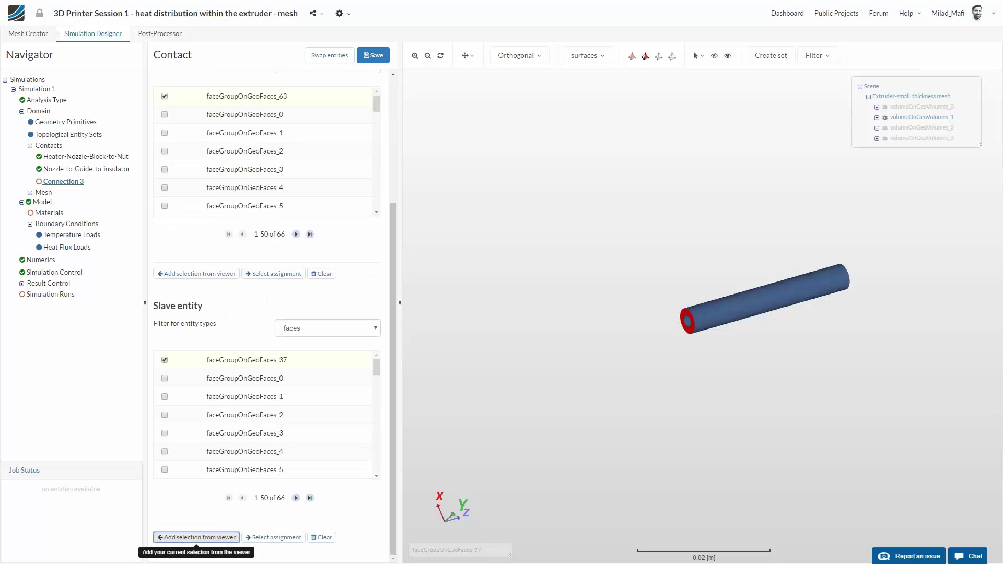
pyautogui.click(373, 55)
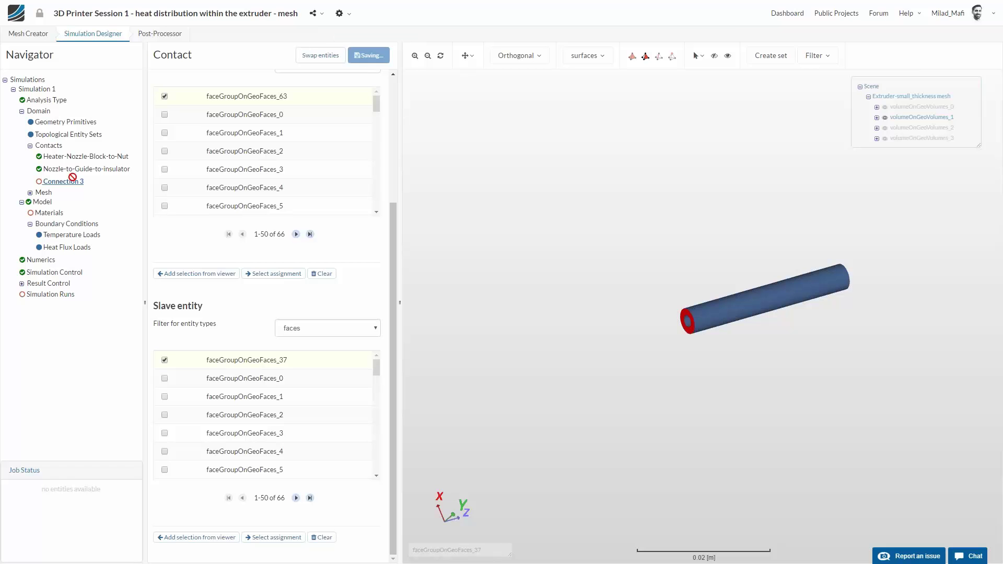
# Step: Add a first thermal material and show only the heater block and nozzle volume, volumeOnGeoVolumes_3, in the viewer
pyautogui.click(49, 213)
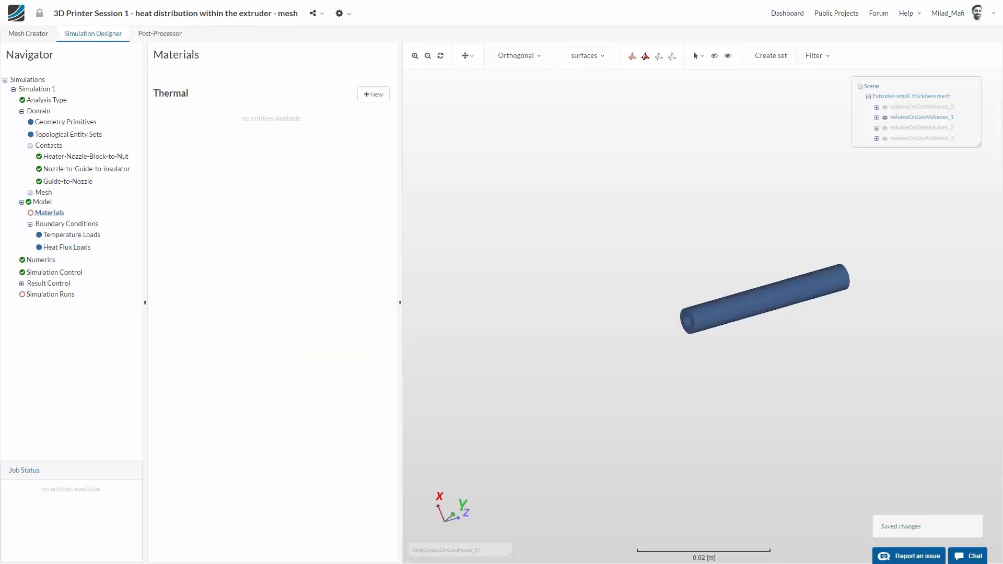
pyautogui.click(374, 94)
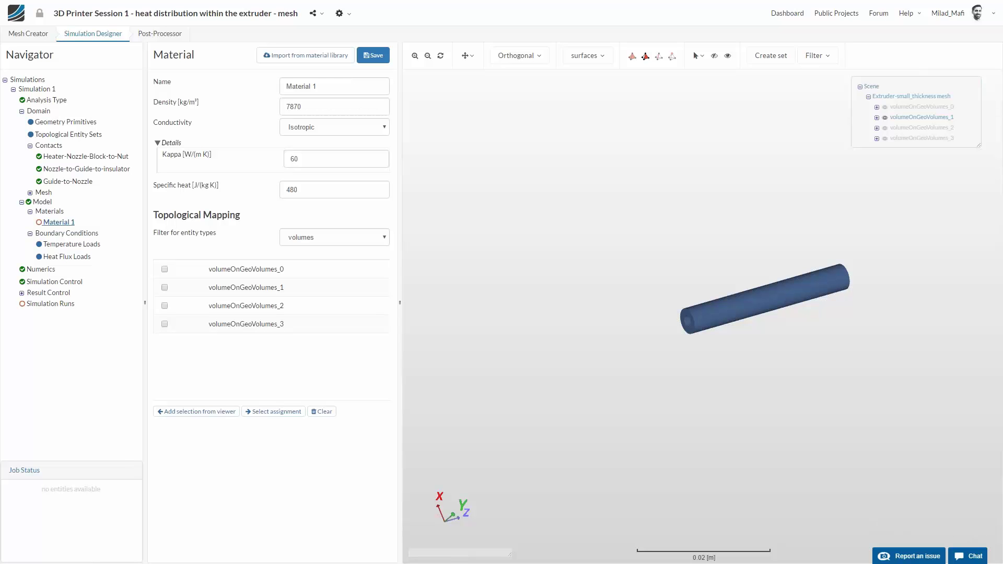
pyautogui.click(727, 56)
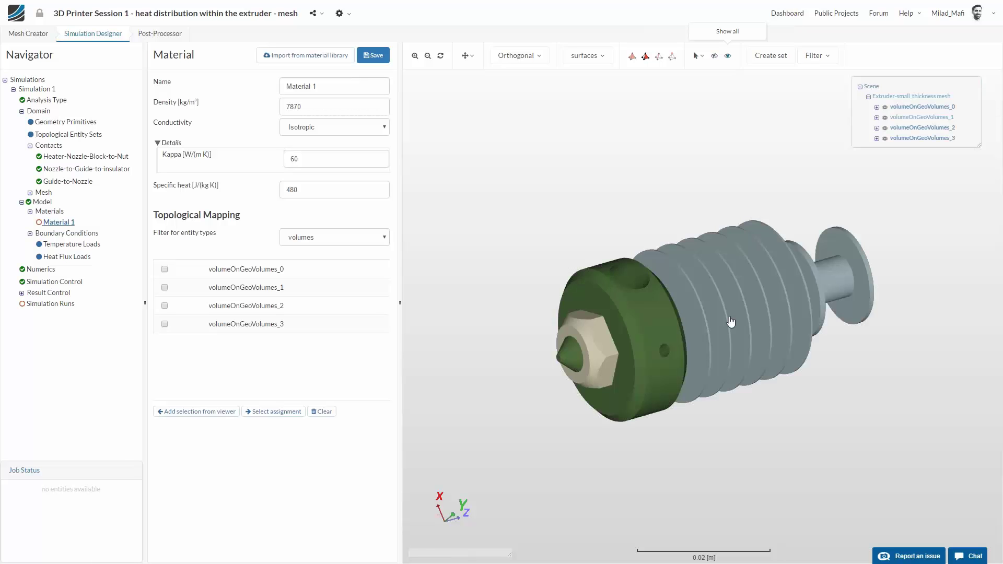
pyautogui.click(889, 138)
pyautogui.click(885, 128)
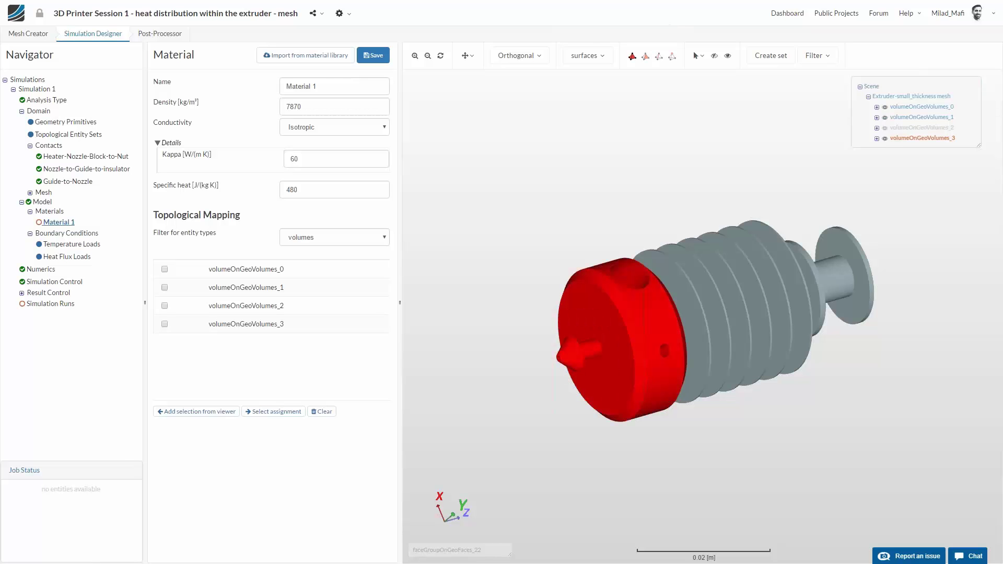
pyautogui.click(884, 128)
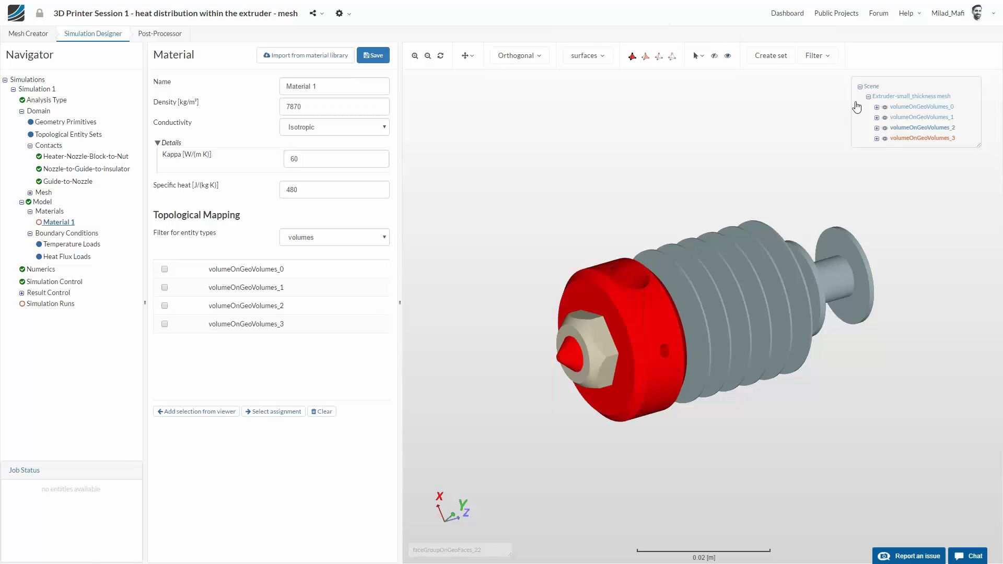
pyautogui.click(885, 128)
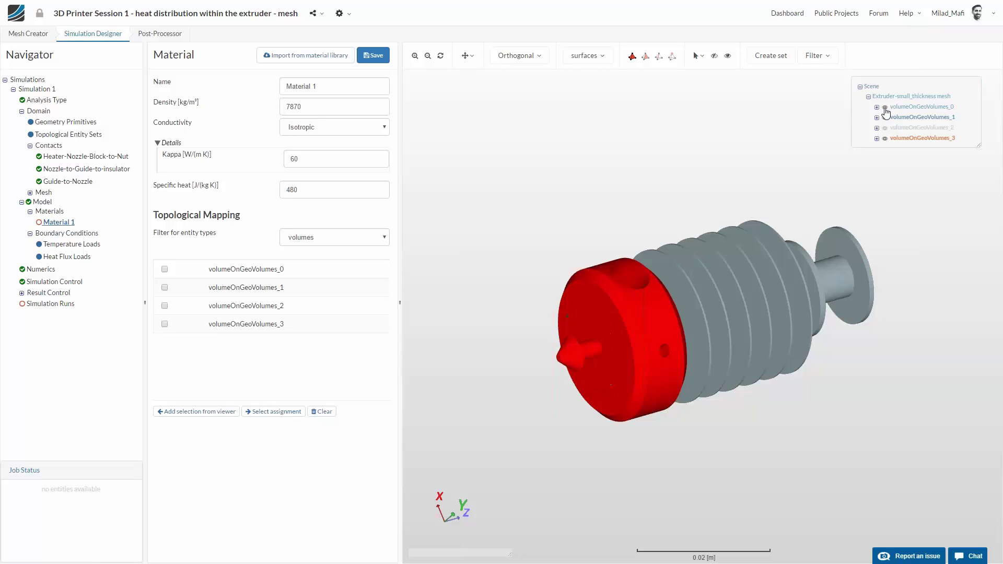
pyautogui.click(885, 117)
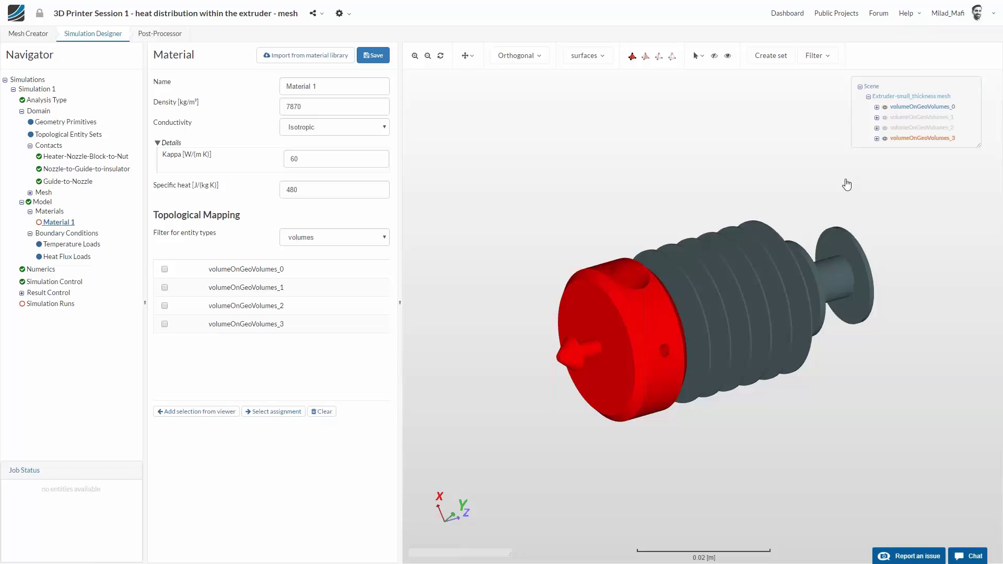
pyautogui.moveTo(632, 217); pyautogui.dragTo(622, 215)
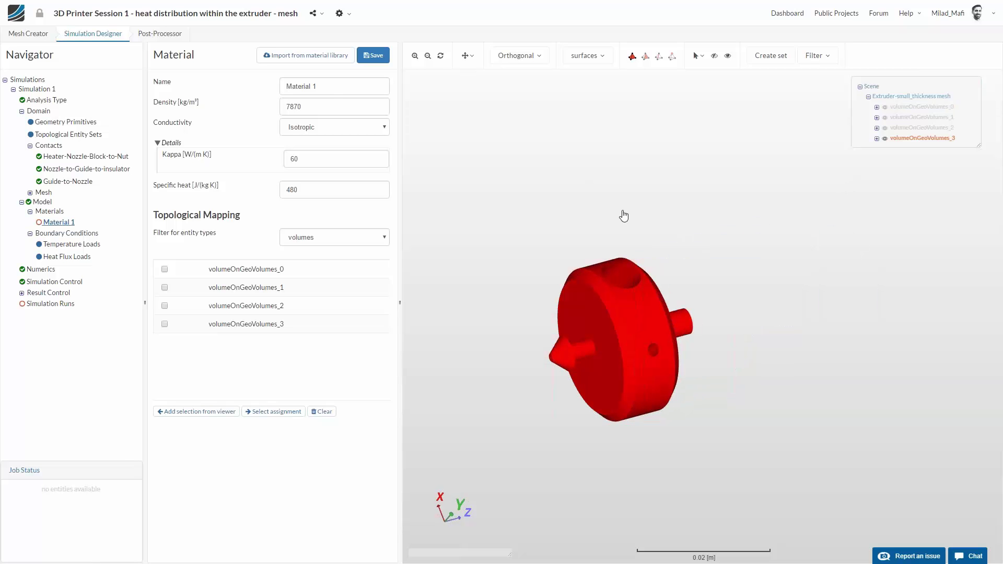
# Step: Import Aluminum from the material library, assign it to volumeOnGeoVolumes_3 only, and save the material
pyautogui.click(326, 61)
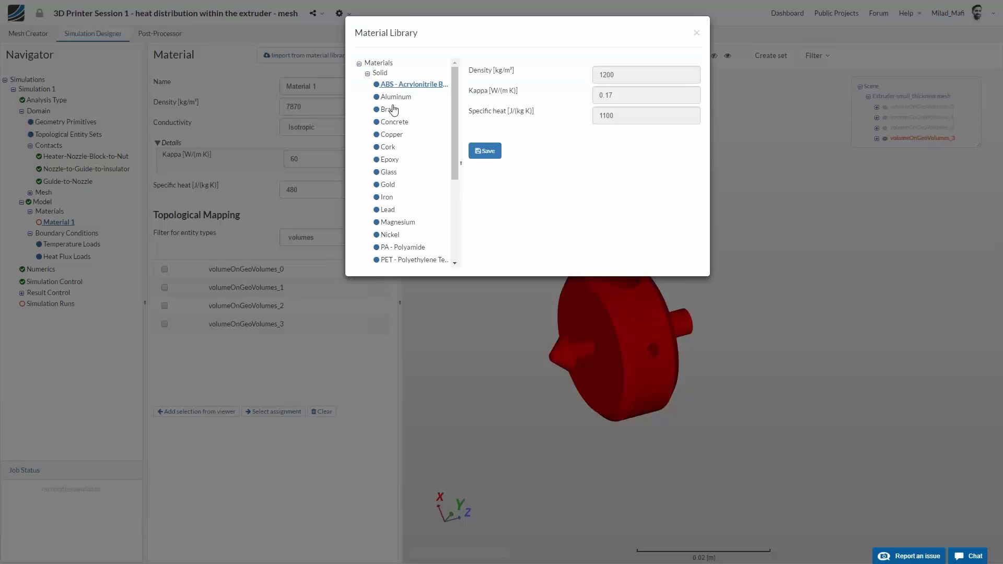
pyautogui.click(395, 96)
pyautogui.click(484, 151)
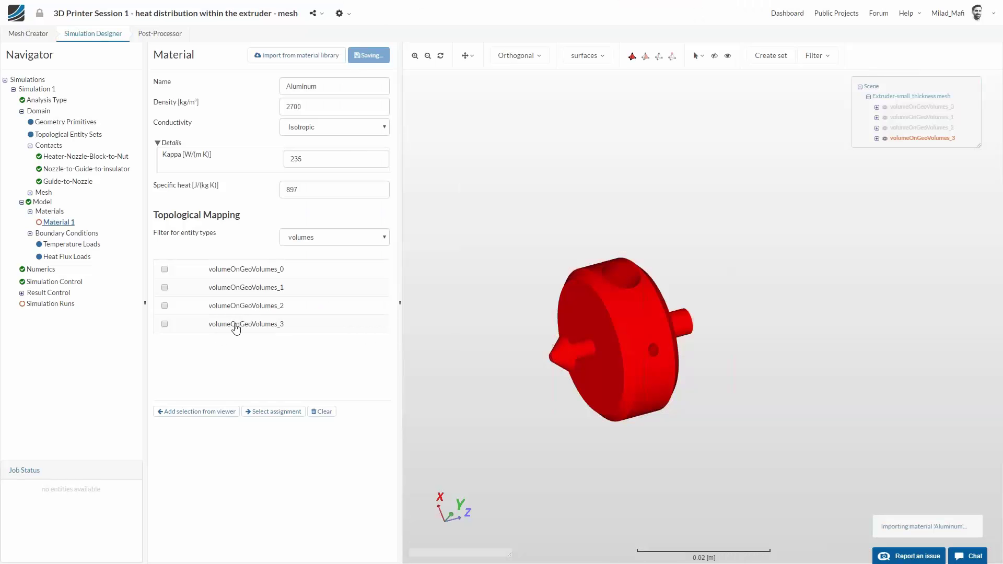
pyautogui.click(168, 328)
pyautogui.click(175, 290)
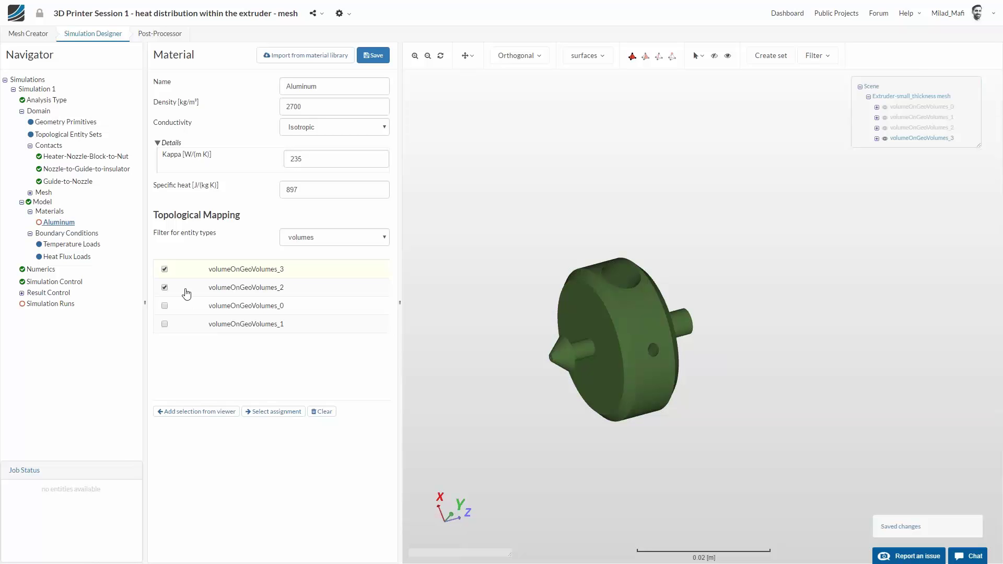
pyautogui.click(165, 287)
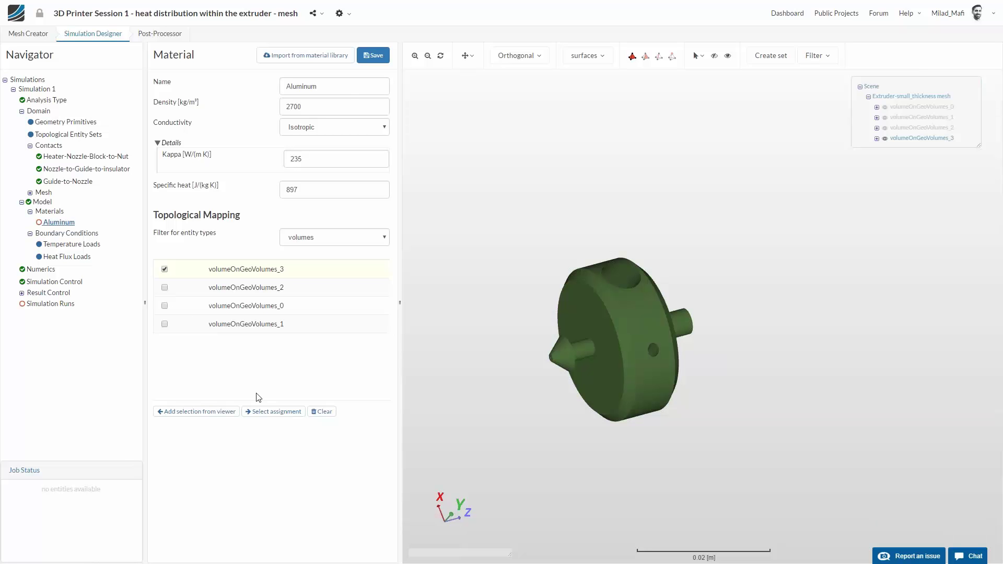
pyautogui.click(265, 411)
pyautogui.click(373, 55)
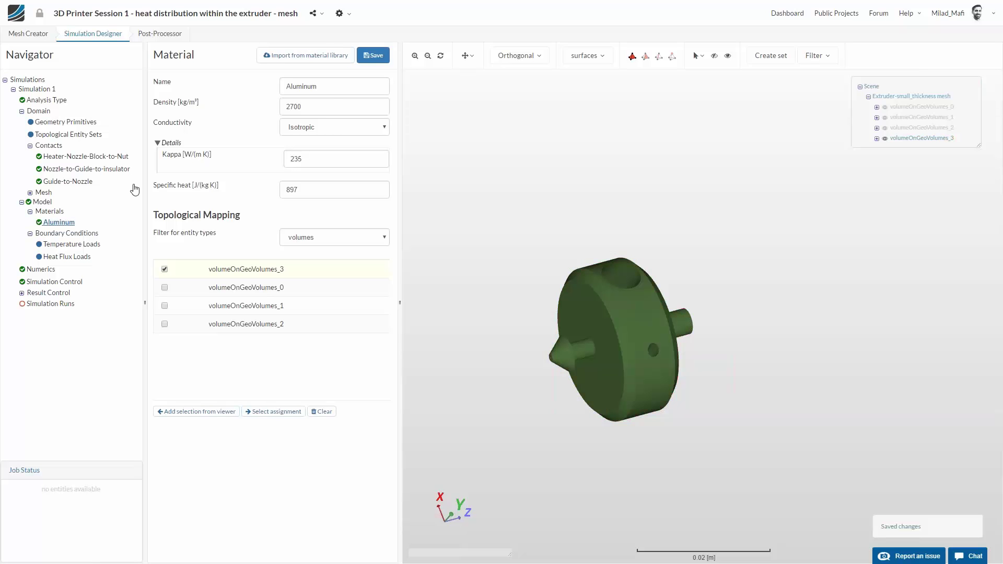
# Step: Add a second thermal material and import Steel from the material library into it
pyautogui.click(59, 211)
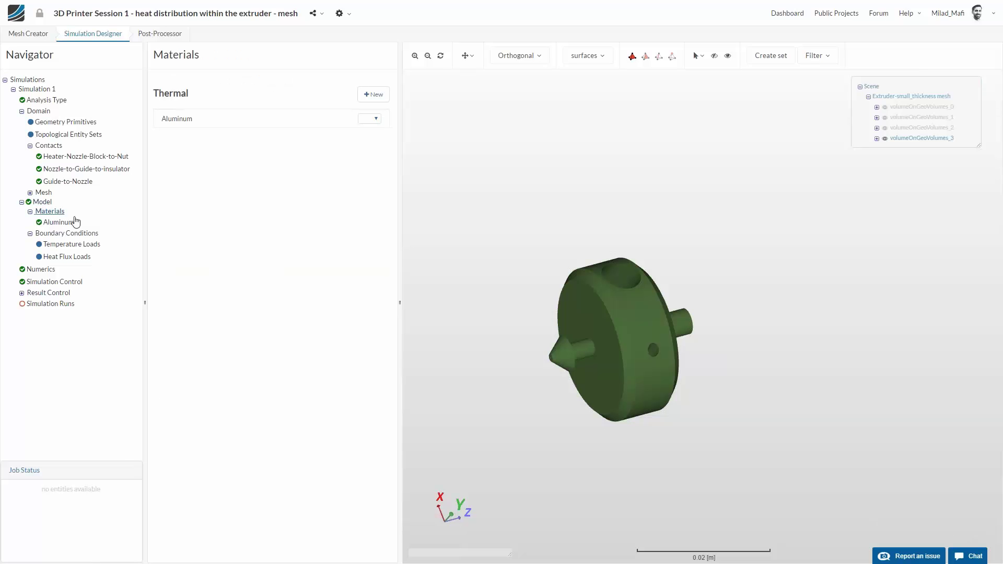
pyautogui.click(371, 95)
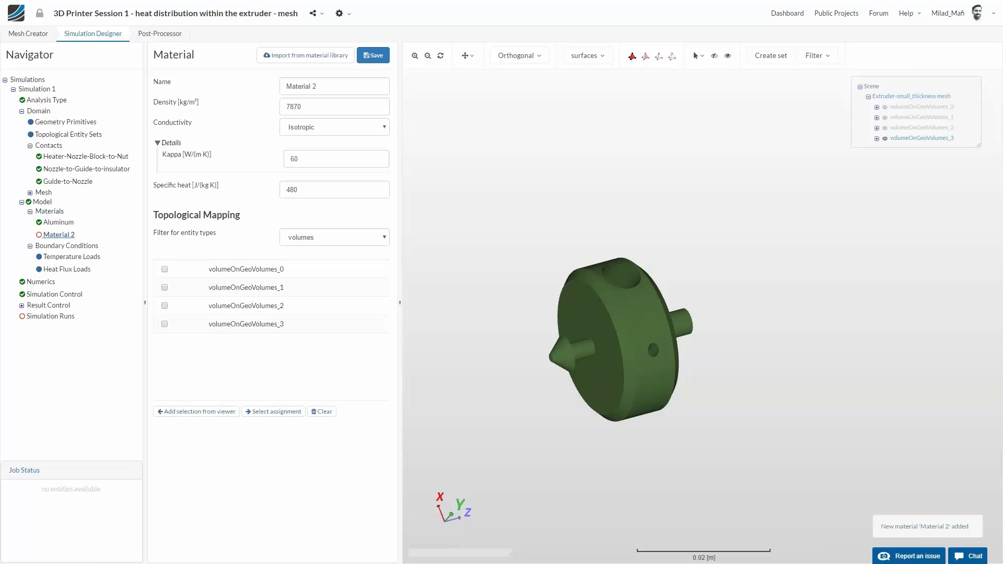
pyautogui.tripleClick(300, 86)
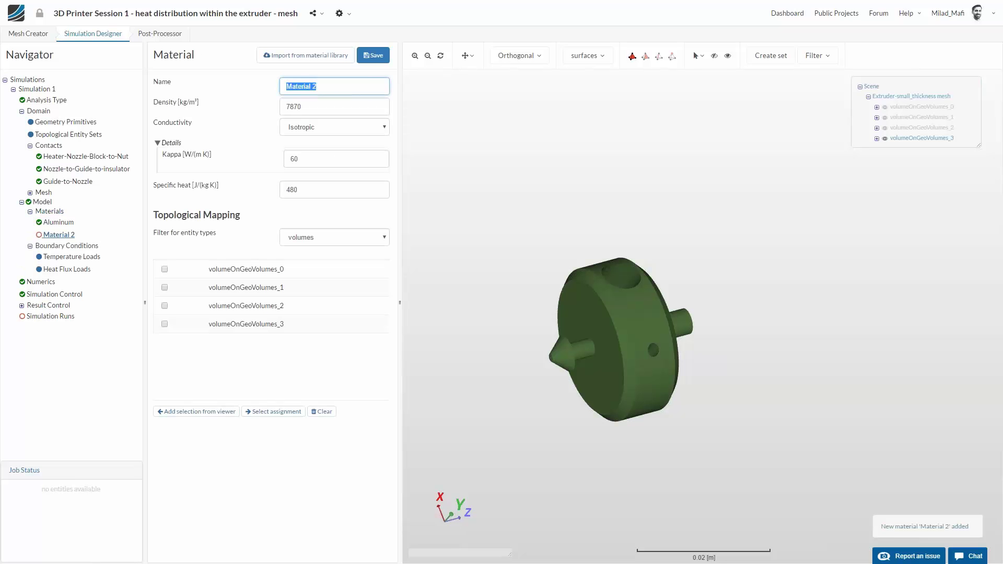
pyautogui.click(309, 57)
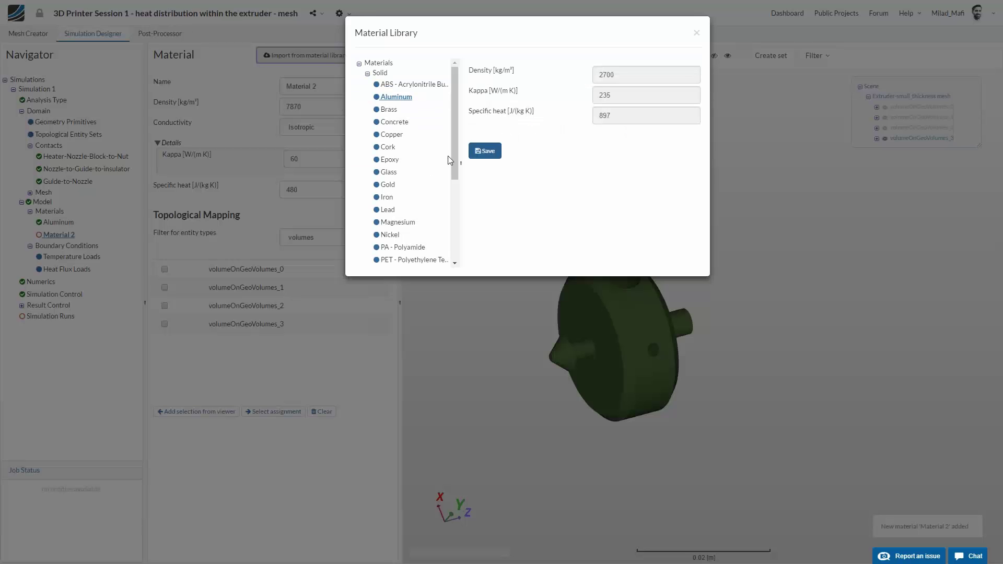
pyautogui.press('Up')
pyautogui.scroll(-3, 443, 264)
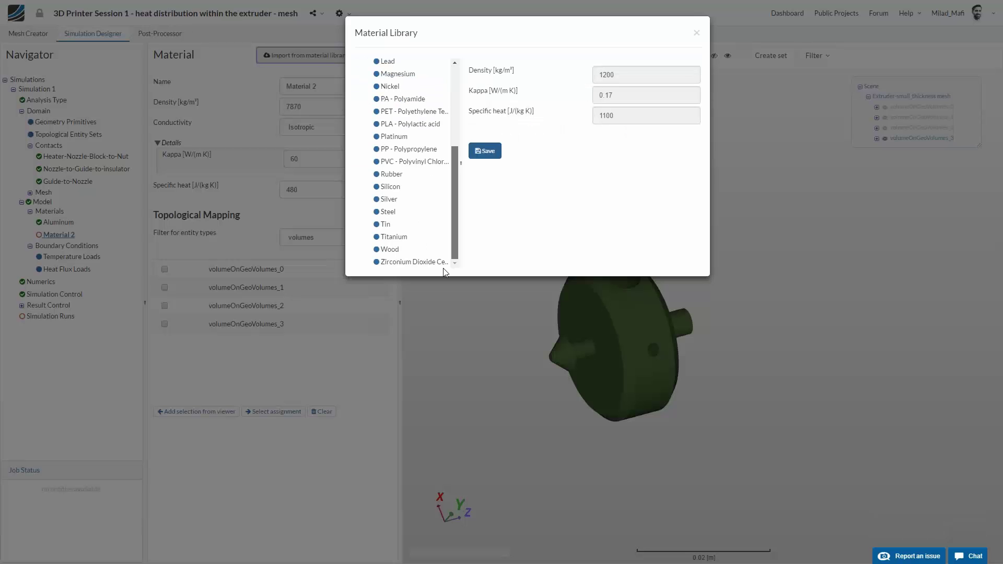
pyautogui.click(388, 213)
pyautogui.scroll(10, 460, 173)
pyautogui.click(484, 151)
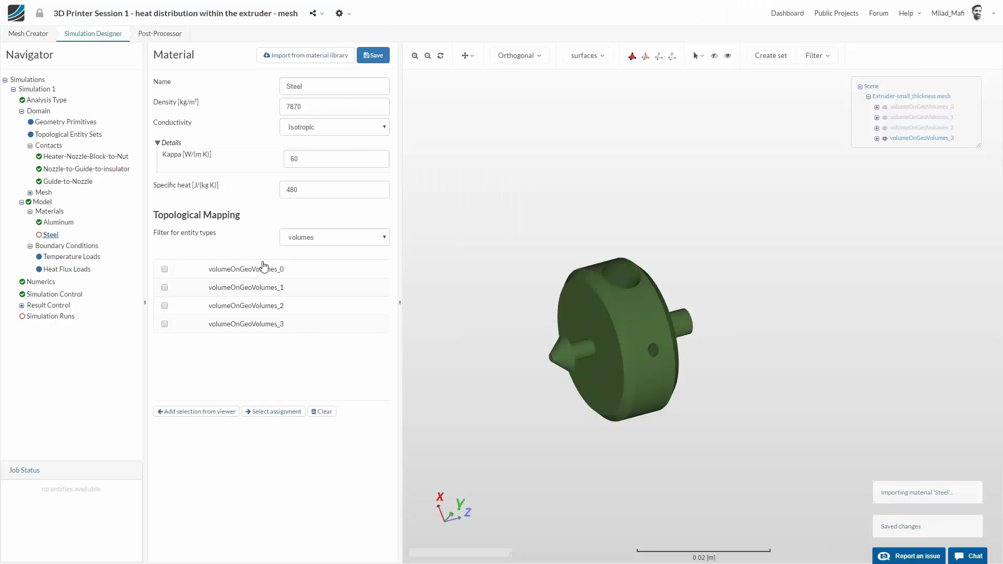
# Step: Show all volumes, assign the steel material to the hexagonal nut, volumeOnGeoVolumes_2, and save it
pyautogui.click(727, 59)
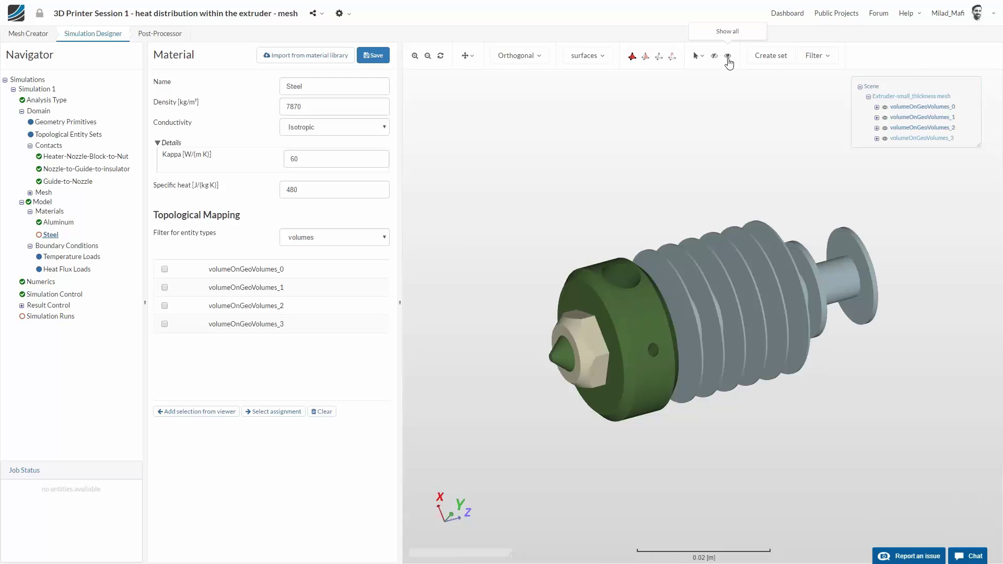
pyautogui.click(597, 347)
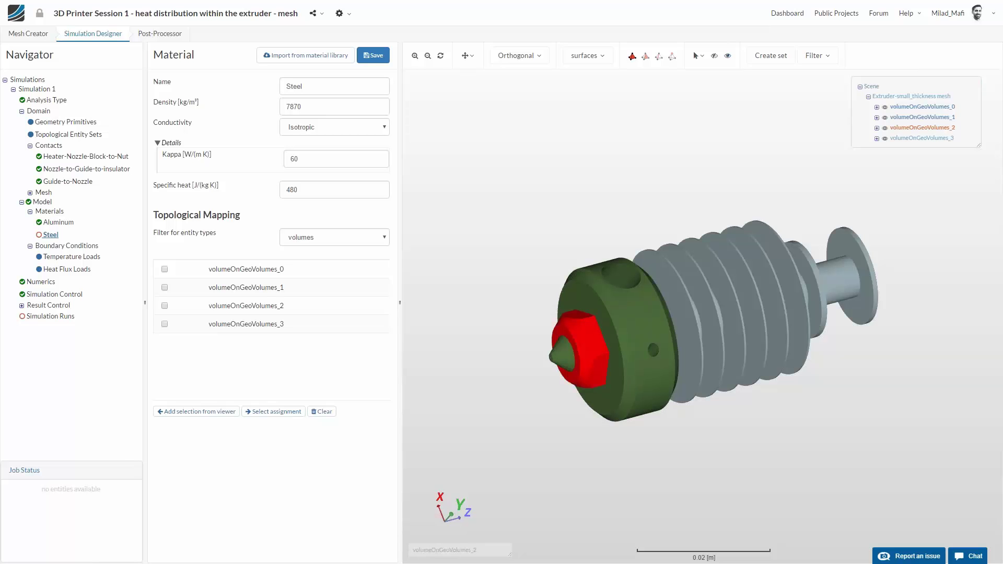
pyautogui.click(162, 412)
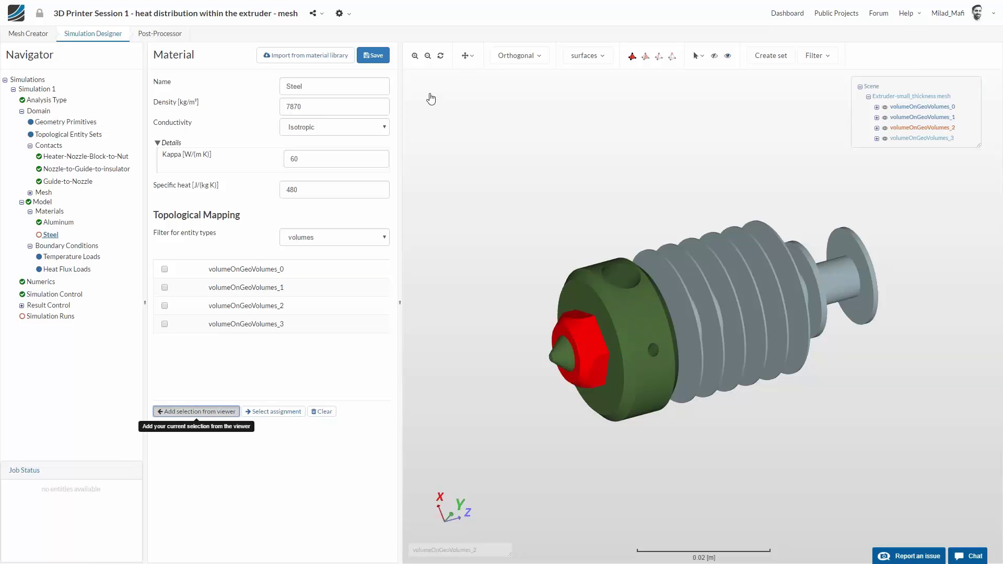
pyautogui.click(373, 56)
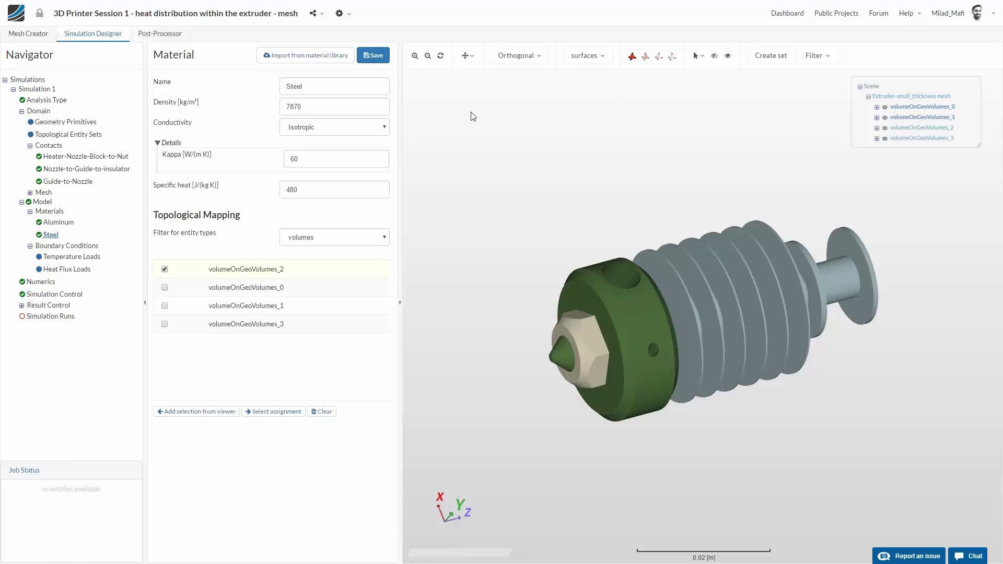
# Step: Add a third thermal material named PTFE with a density of 2200 kg/m³
pyautogui.click(59, 211)
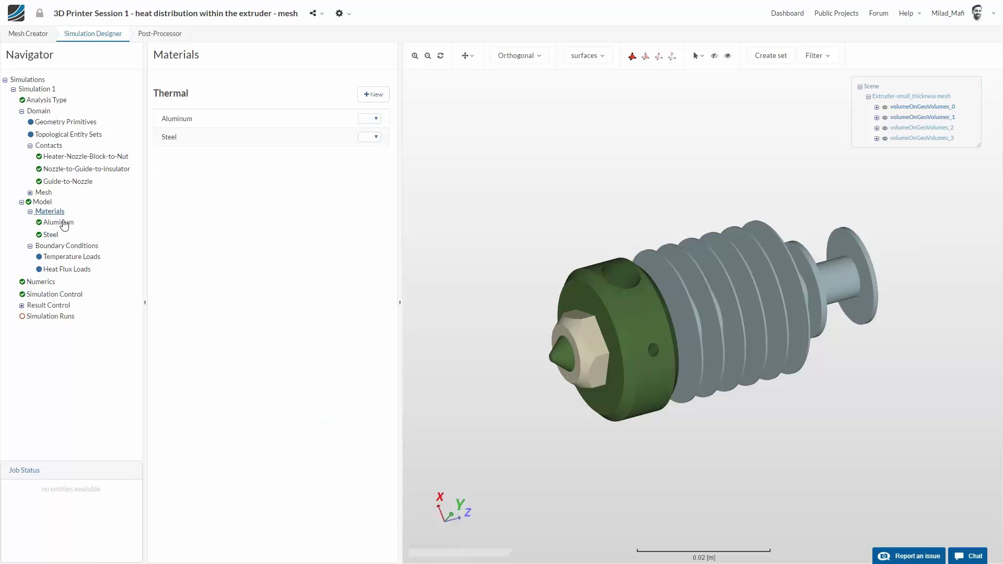
pyautogui.click(373, 94)
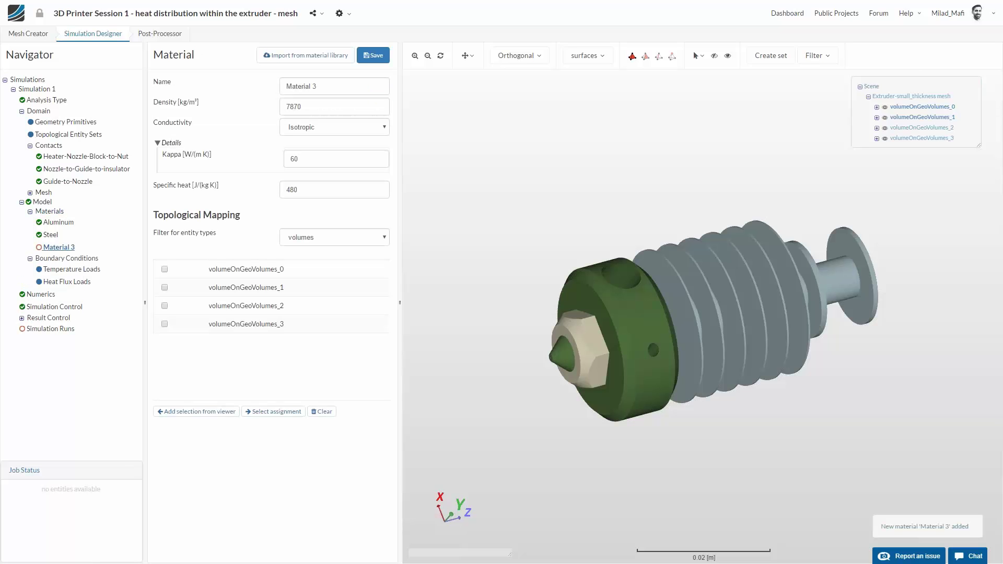
pyautogui.tripleClick(314, 86)
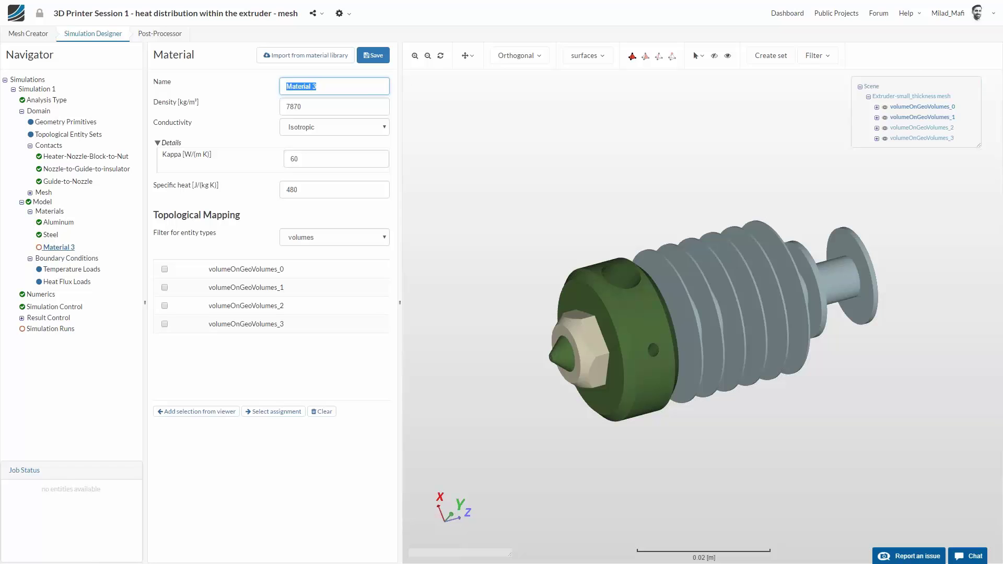
pyautogui.write('PTFE')
pyautogui.press('Tab')
pyautogui.write('2200')
pyautogui.press('Tab')
pyautogui.press('Tab')
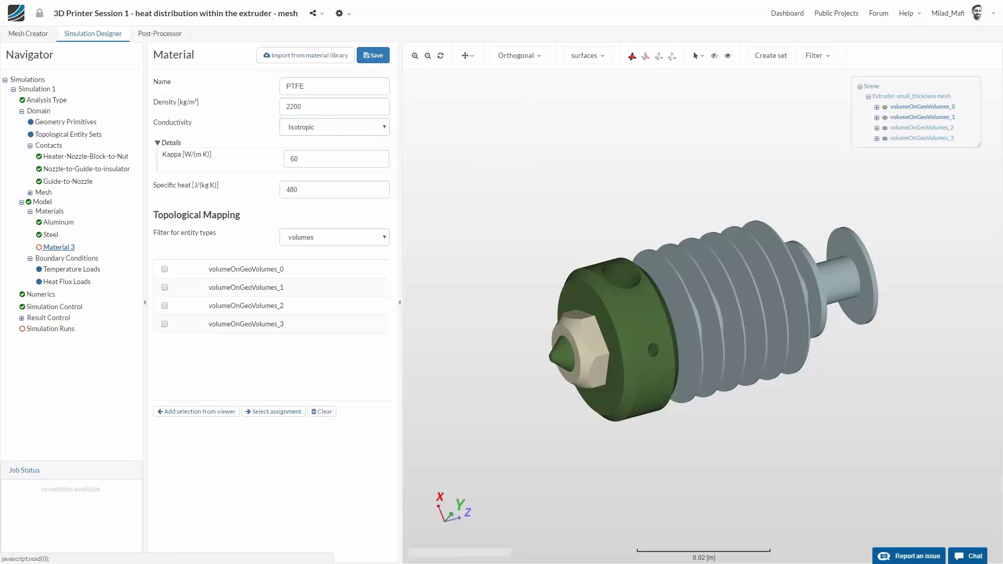
# Step: Set the PTFE material's isotropic conductivity kappa to 0.25 W/(m K) and its specific heat to 1000 J/(kg K)
pyautogui.hotkey('shift', 'Tab')
pyautogui.click(335, 127)
pyautogui.click(315, 140)
pyautogui.press('Tab')
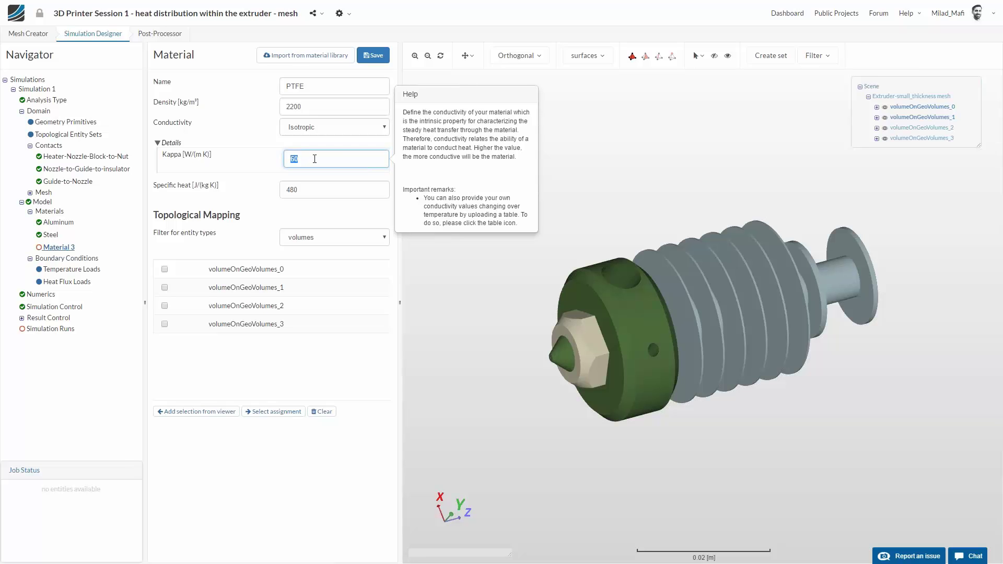
pyautogui.write('0.25')
pyautogui.press('Tab')
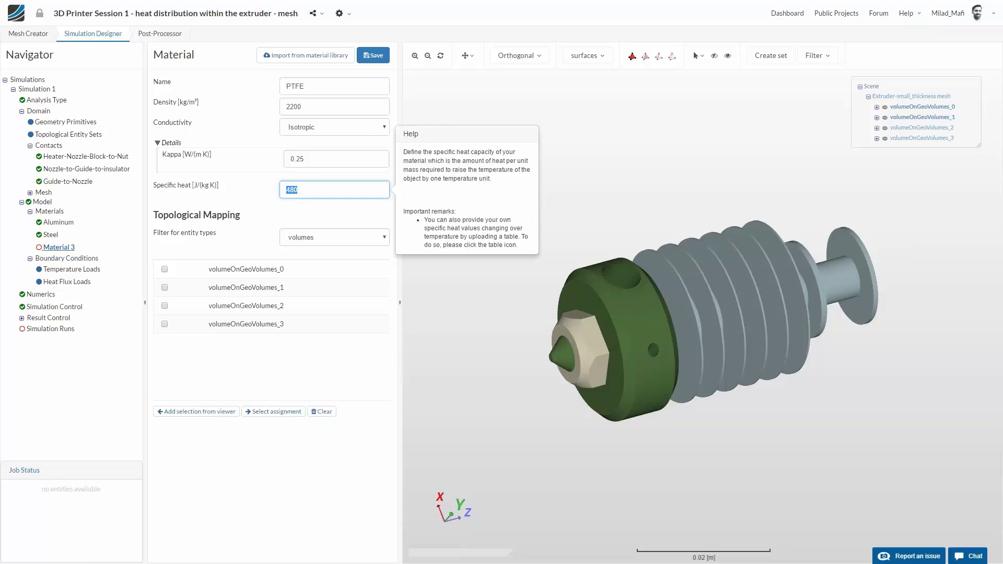
pyautogui.write('1000')
# Step: Assign PTFE to the guide tube, volumeOnGeoVolumes_1, check the assignment highlighted in the viewer, and save the material
pyautogui.click(215, 289)
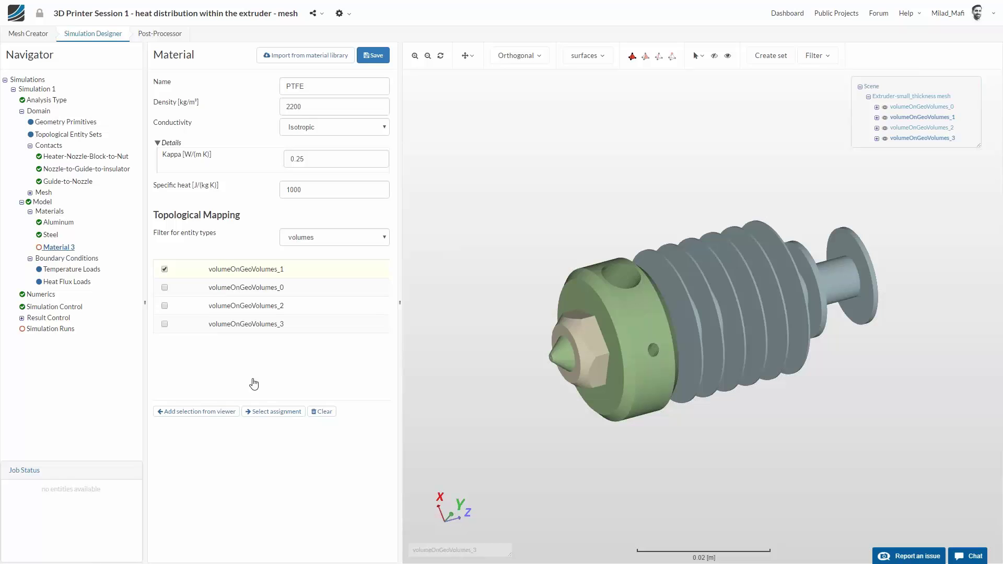
pyautogui.click(273, 412)
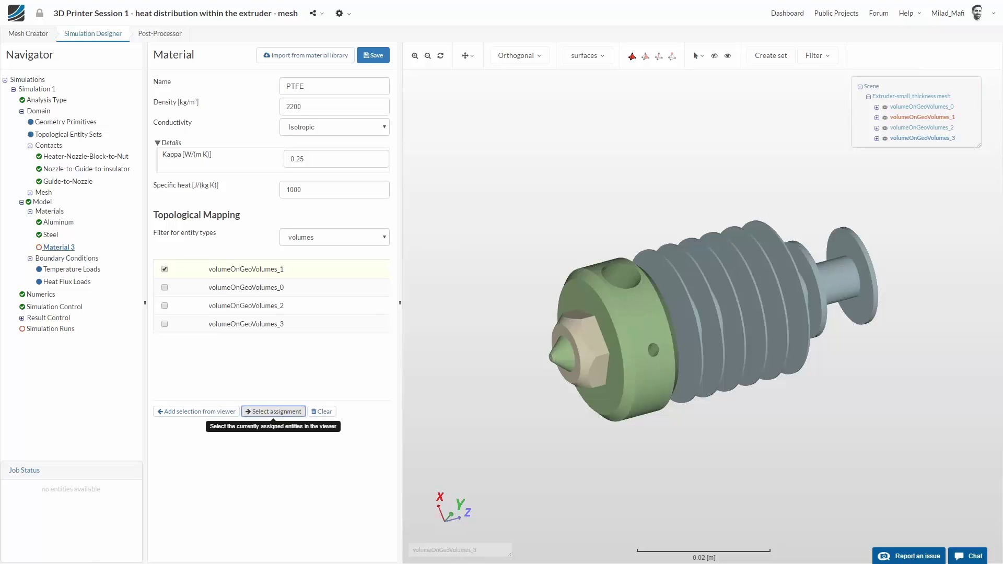
pyautogui.moveTo(634, 418); pyautogui.dragTo(628, 423)
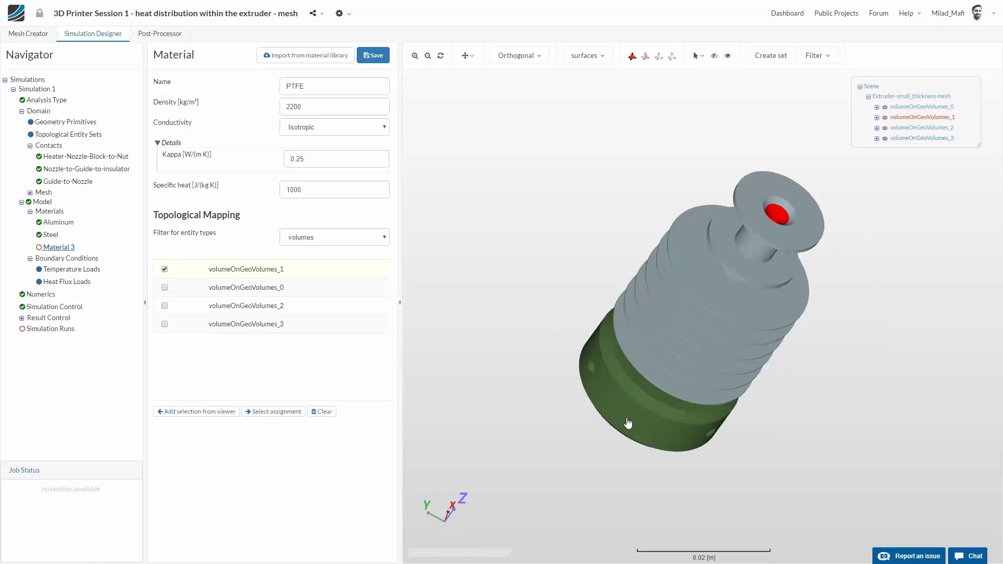
pyautogui.click(378, 57)
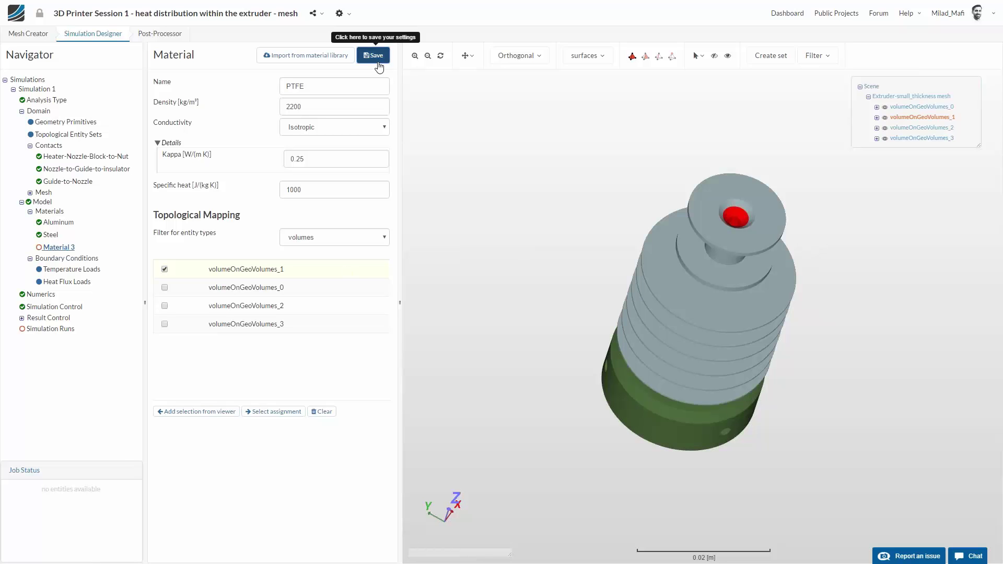
# Step: Add a fourth thermal material named PEEK with a density of 2200 kg/m³
pyautogui.click(54, 213)
pyautogui.click(373, 94)
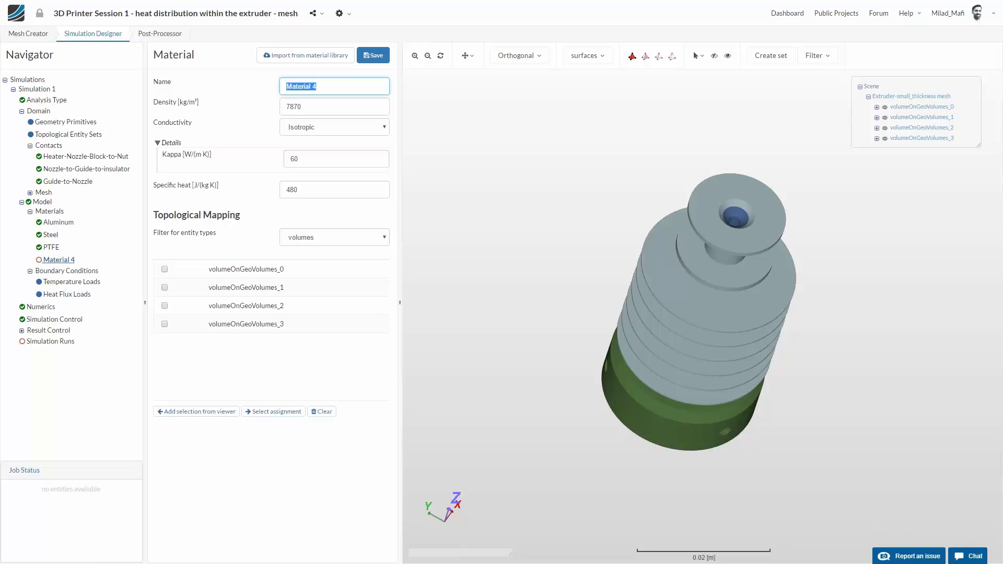
pyautogui.write('PEEK')
pyautogui.press('Tab')
pyautogui.write('2200')
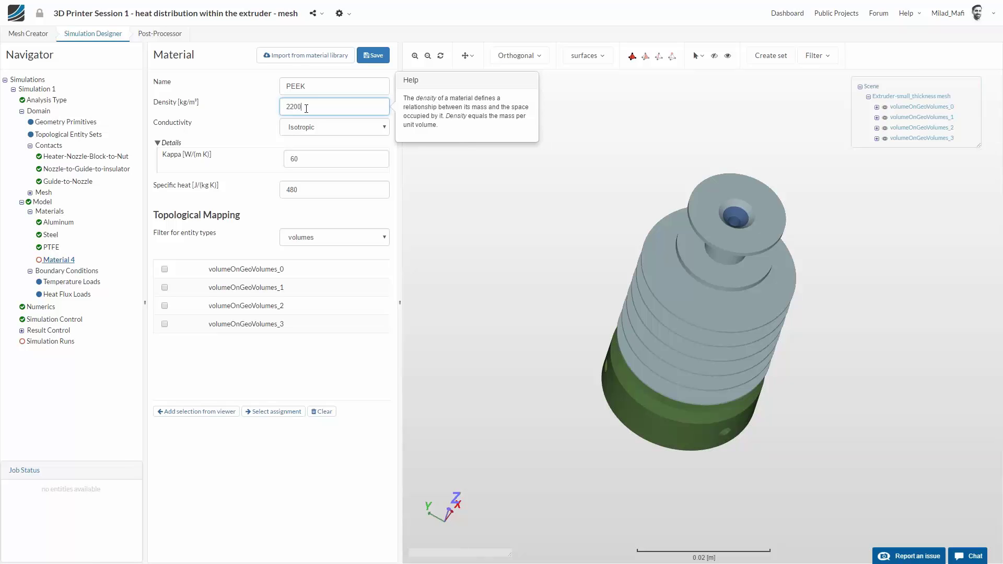
# Step: Set PEEK's kappa to 0.5 W/(m K) and specific heat to 1500 J/(kg K), and save it assigned to volumeOnGeoVolumes_0
pyautogui.doubleClick(324, 156)
pyautogui.write('0')
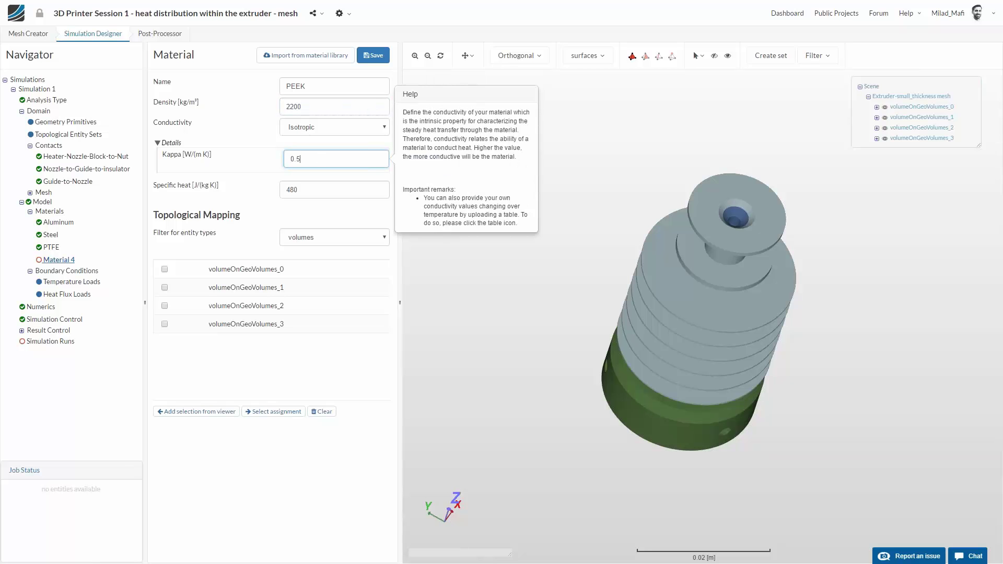
pyautogui.click(311, 191)
pyautogui.doubleClick(312, 192)
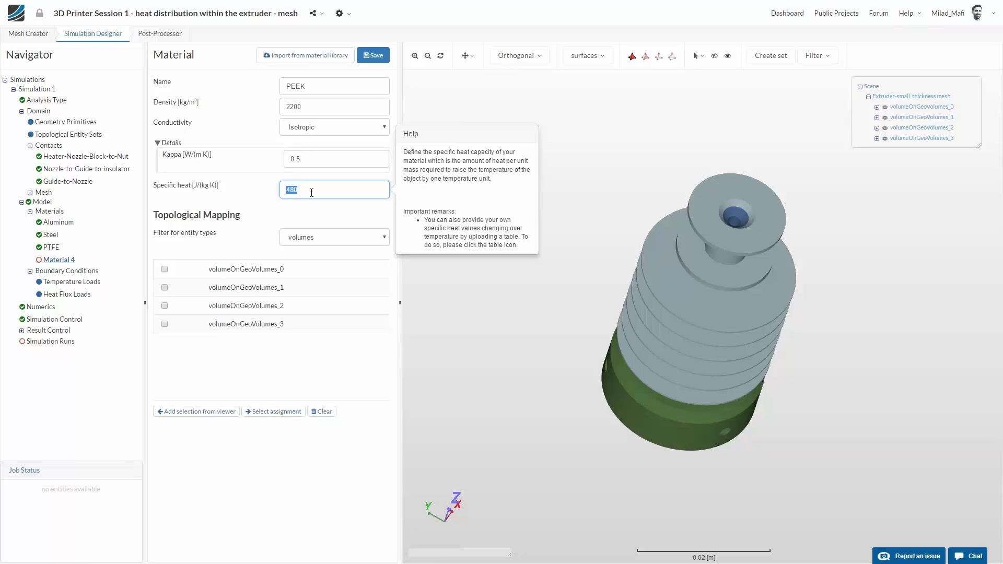
pyautogui.write('1500')
pyautogui.click(359, 269)
pyautogui.click(373, 55)
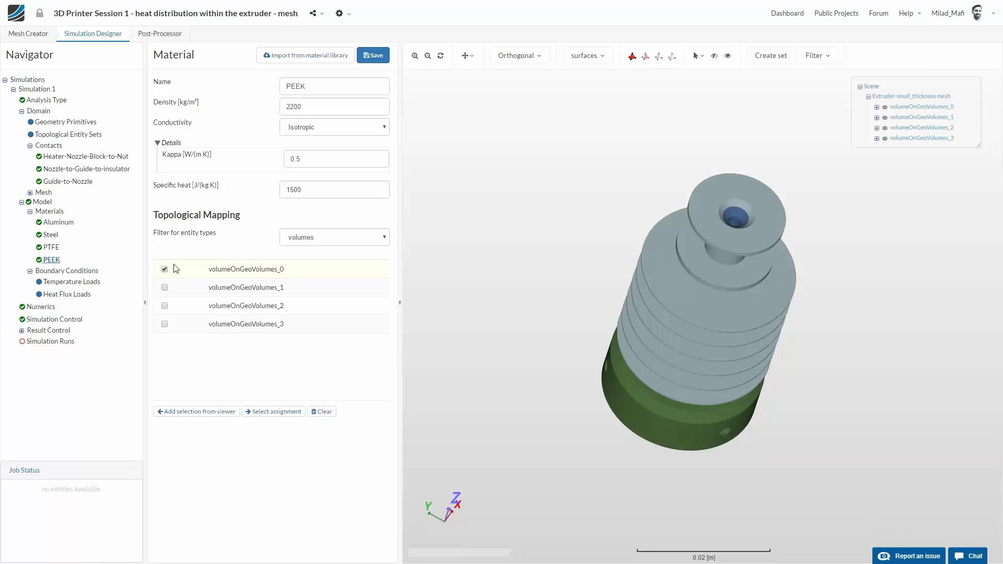
# Step: Add a temperature load boundary condition of the Fixed value type
pyautogui.click(76, 283)
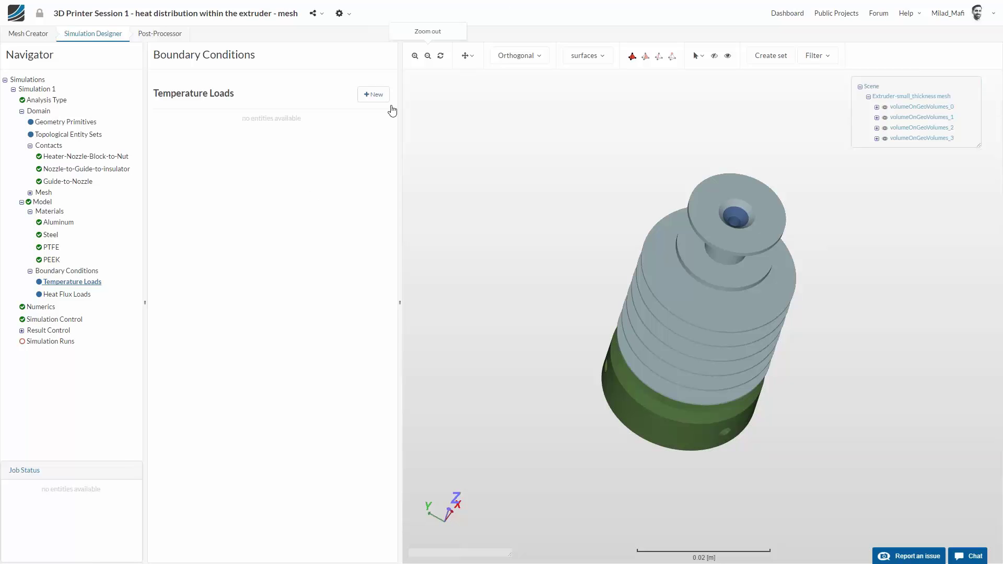
pyautogui.click(385, 92)
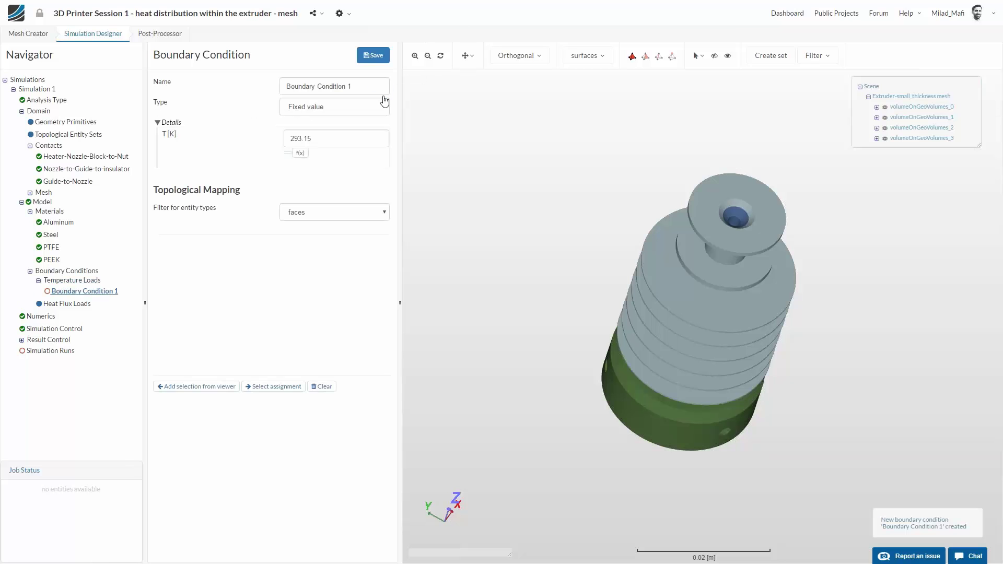
pyautogui.click(335, 107)
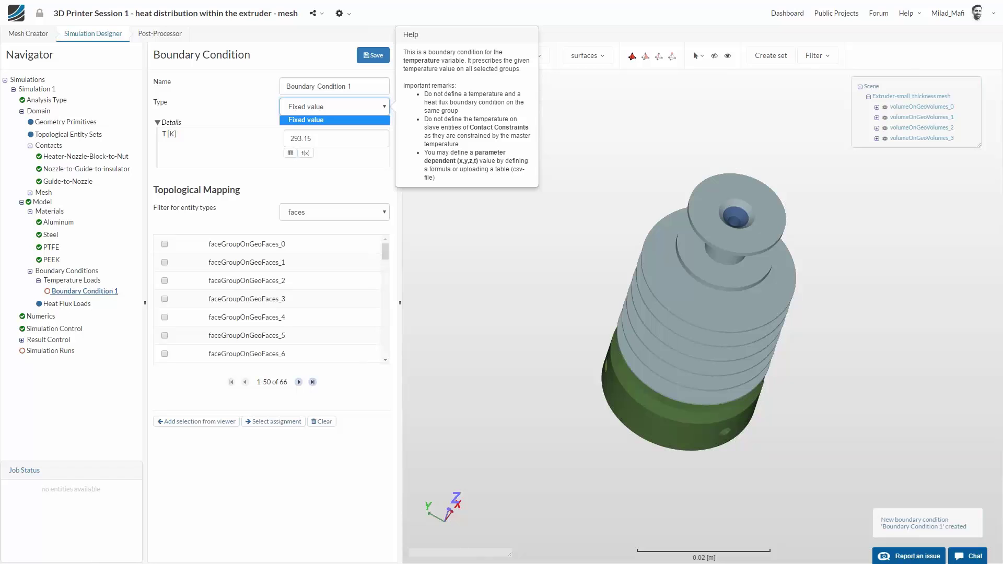
pyautogui.click(365, 119)
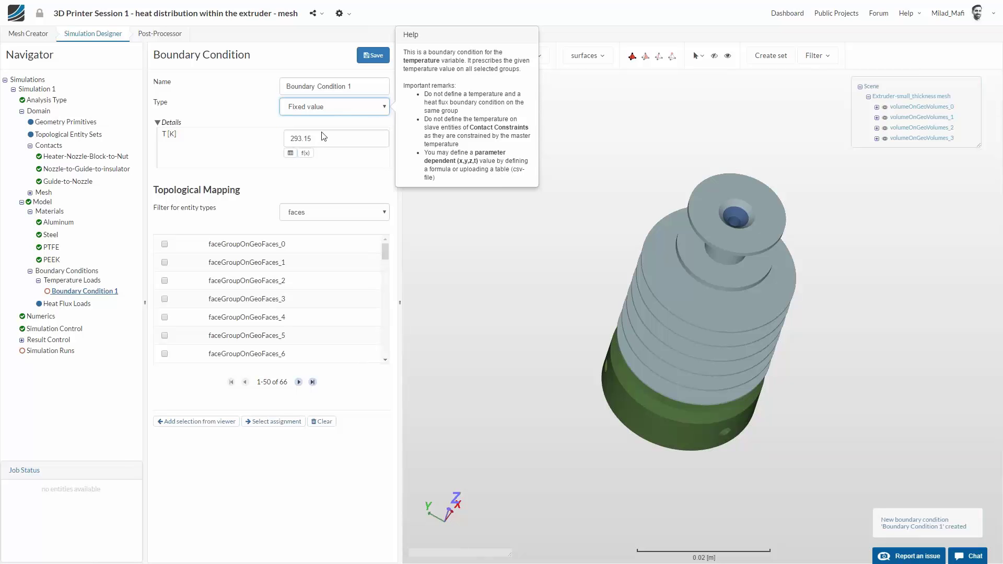
# Step: Delete the boundary condition under the temperature loads
pyautogui.click(71, 291)
pyautogui.click(348, 70)
pyautogui.rightClick(83, 291)
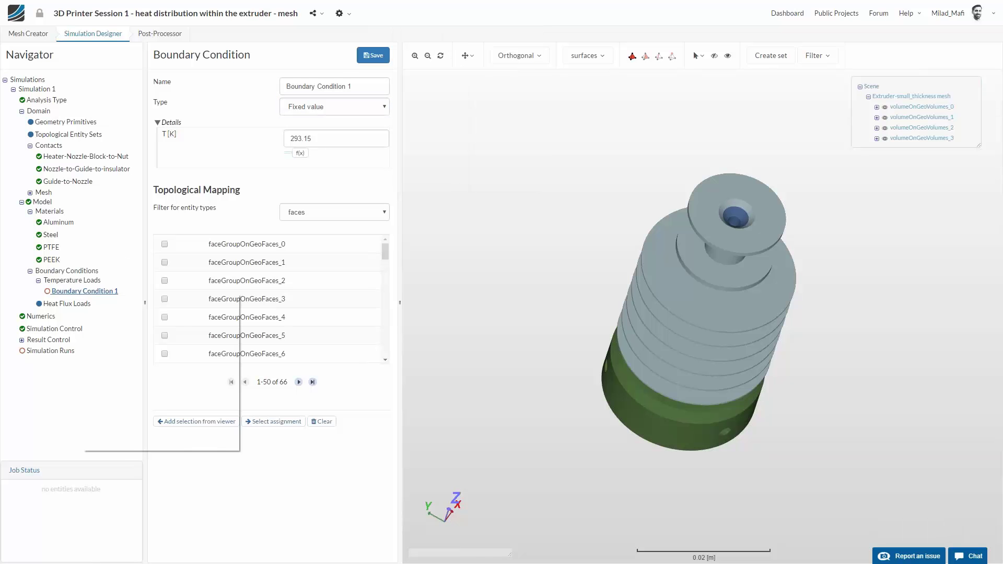
pyautogui.rightClick(67, 290)
pyautogui.click(82, 317)
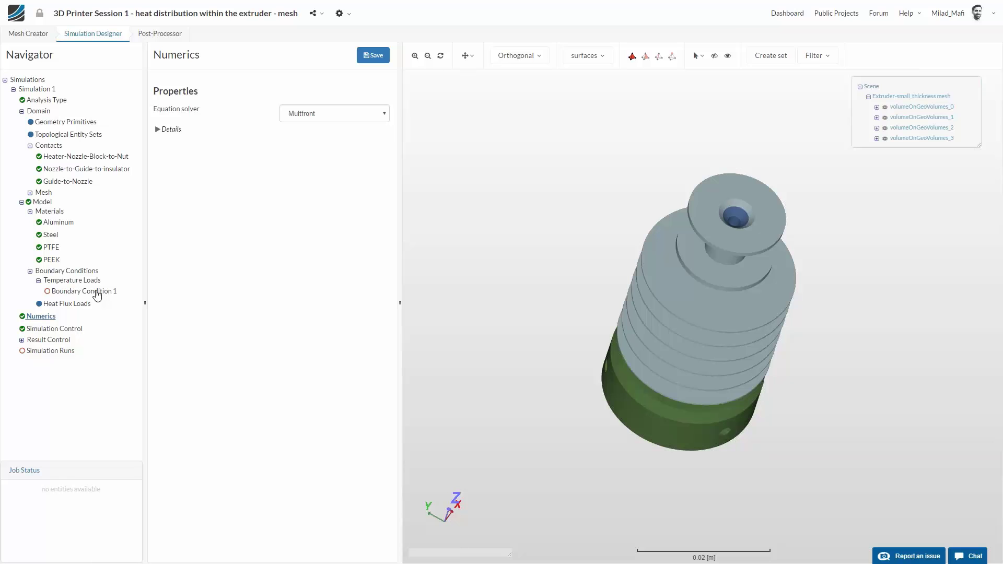
pyautogui.click(97, 296)
pyautogui.rightClick(98, 295)
pyautogui.rightClick(96, 291)
pyautogui.press('Escape')
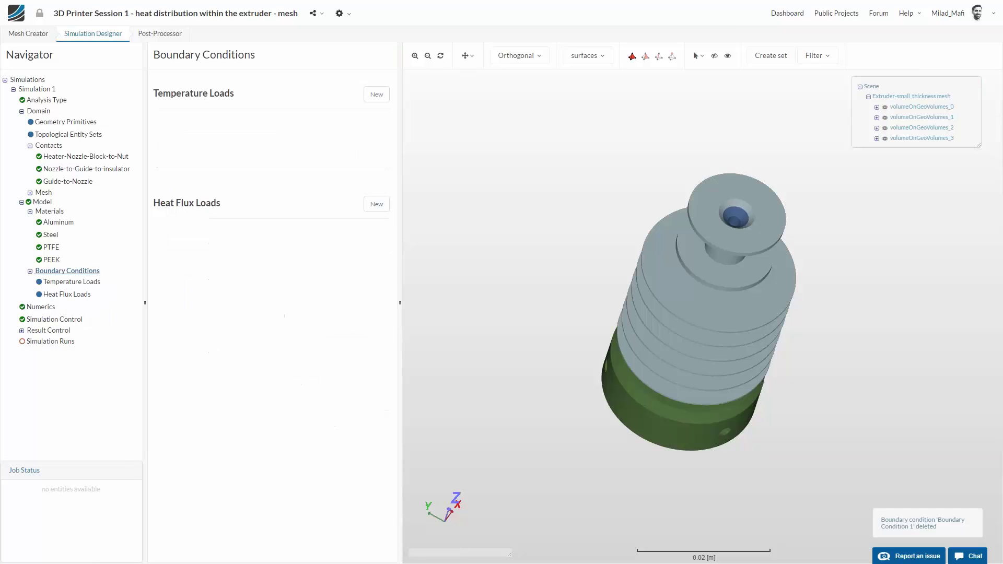
# Step: Add a heat flux load boundary condition and set its type to Convective heat flux
pyautogui.click(65, 295)
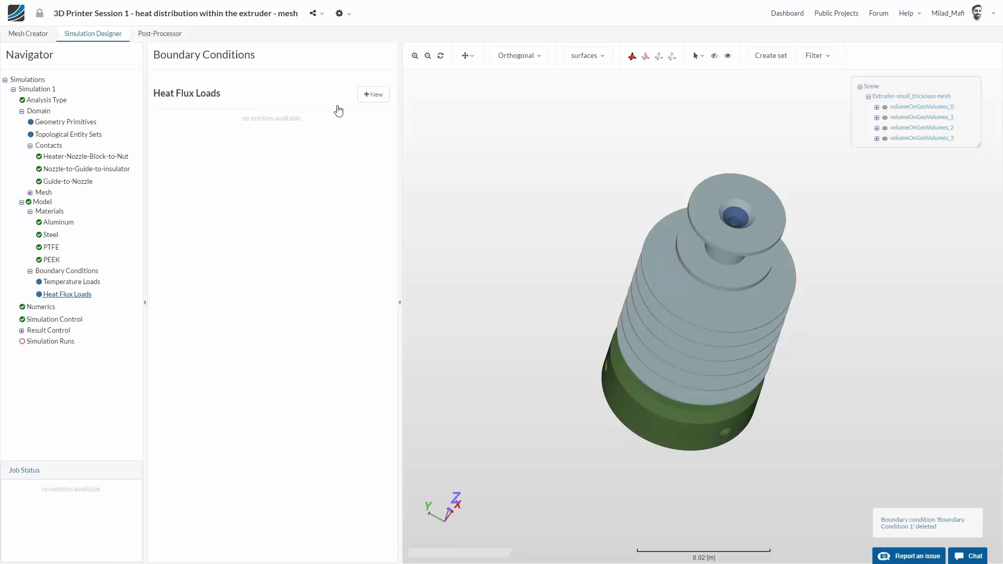
pyautogui.click(369, 93)
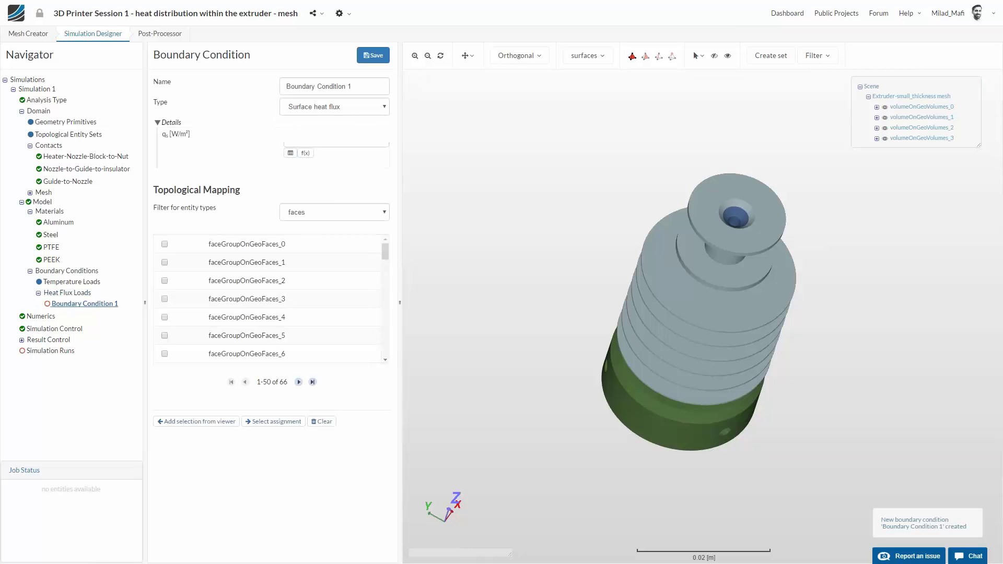
pyautogui.click(334, 106)
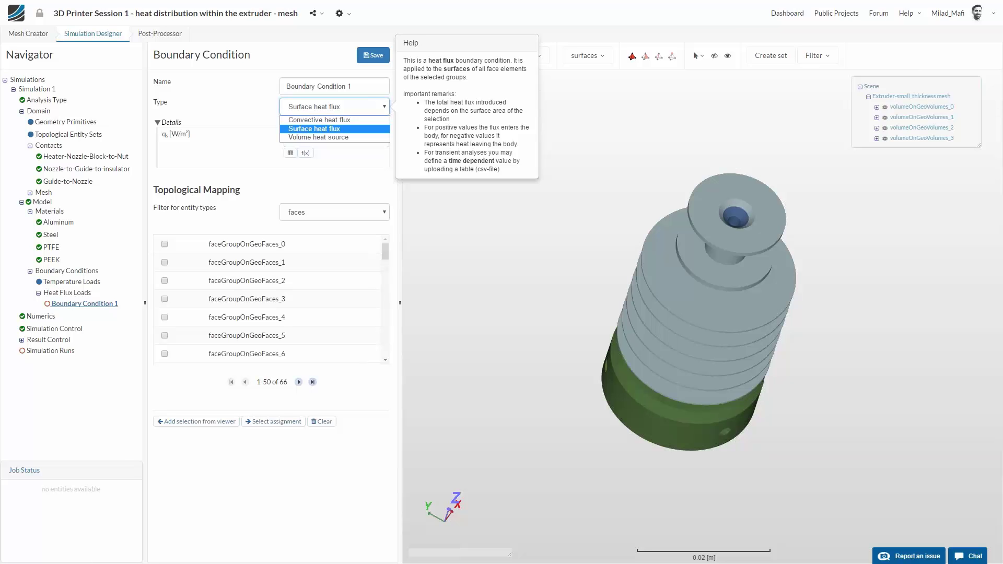
pyautogui.click(345, 121)
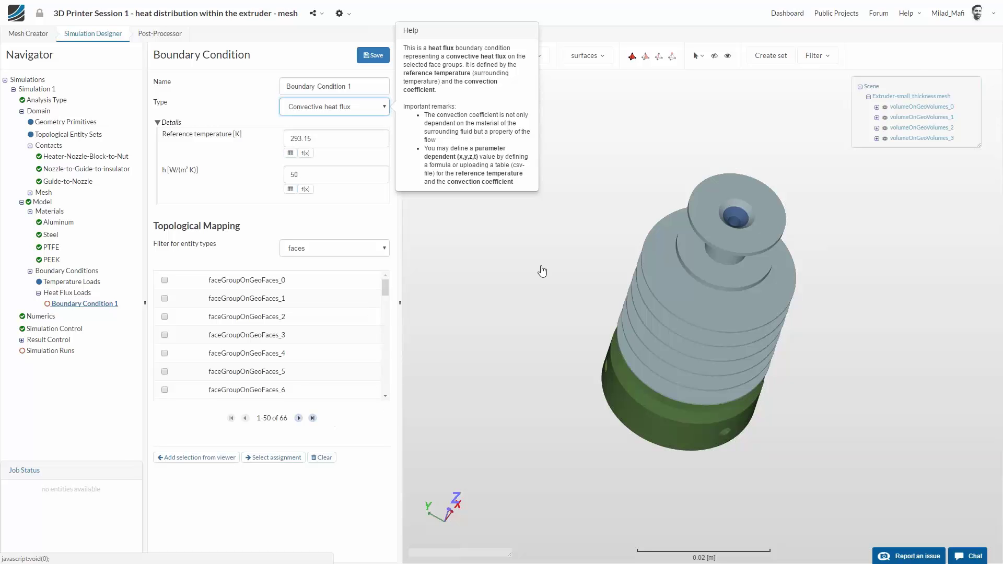
# Step: Assign the convective heat flux to all extruder faces except the large round heater hole face in the heater block, using an inverted face selection
pyautogui.moveTo(555, 313); pyautogui.dragTo(674, 226)
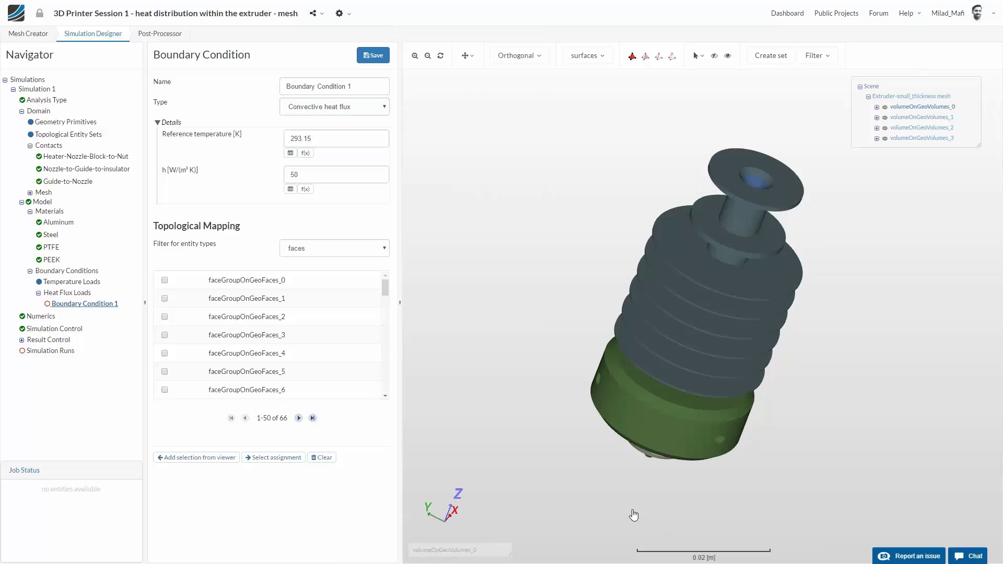
pyautogui.moveTo(562, 199); pyautogui.dragTo(564, 207)
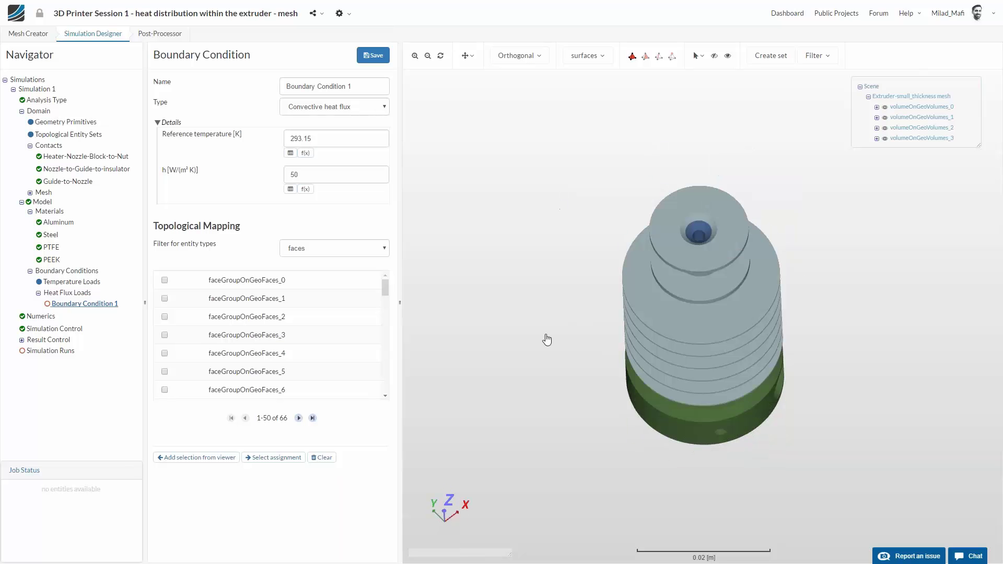
pyautogui.moveTo(547, 315); pyautogui.dragTo(549, 283)
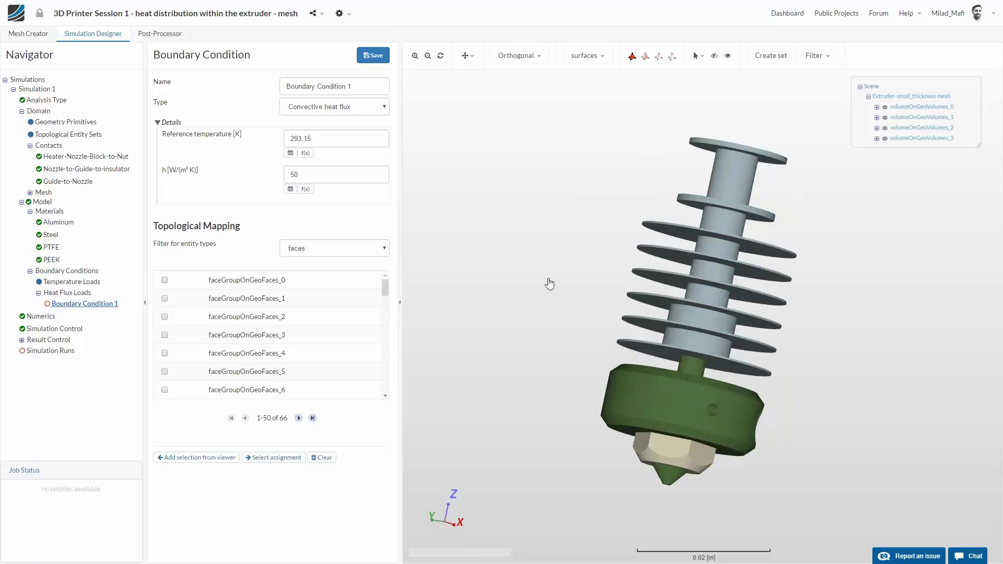
pyautogui.moveTo(630, 337); pyautogui.dragTo(659, 416)
pyautogui.click(659, 415)
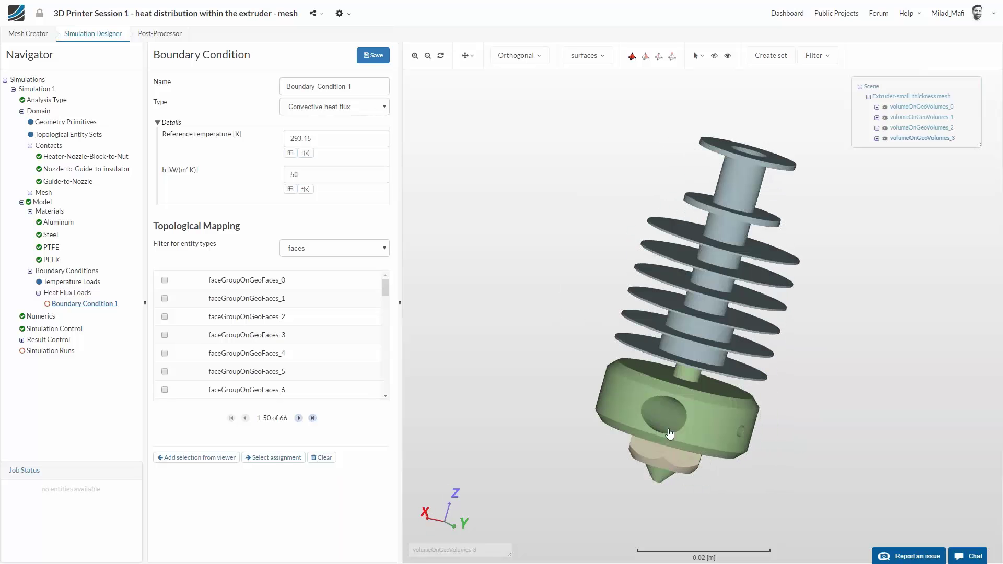
pyautogui.click(644, 57)
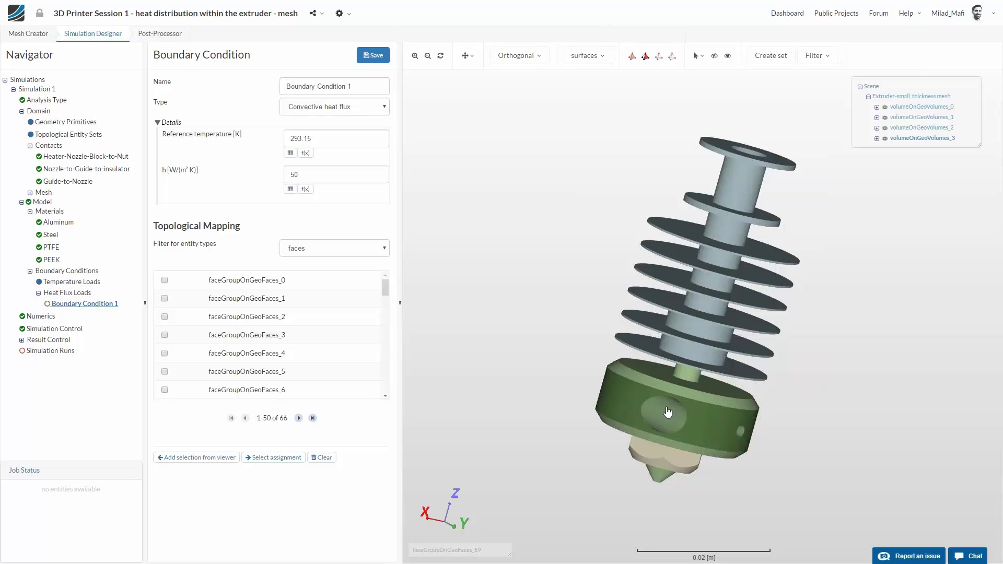
pyautogui.click(673, 421)
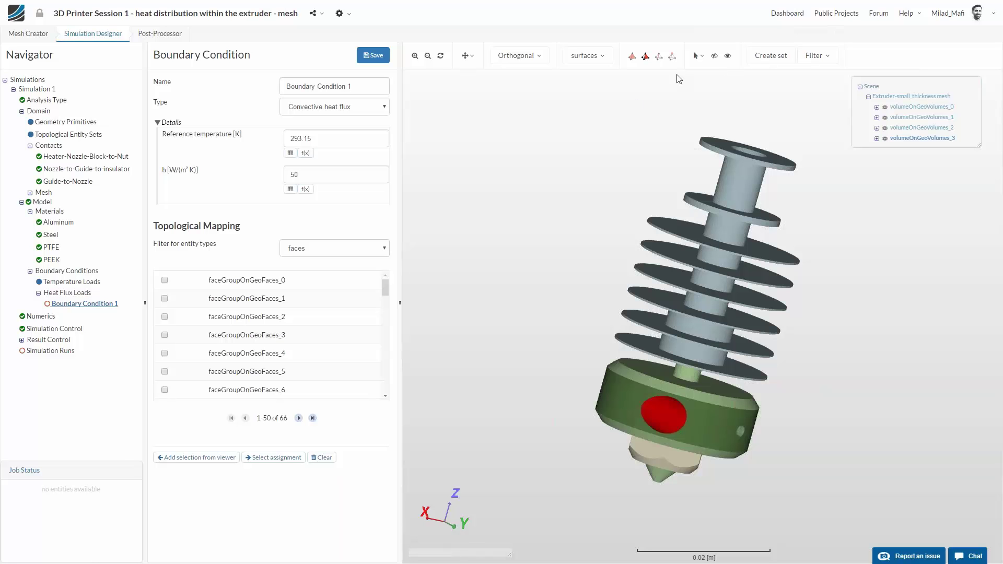
pyautogui.click(699, 55)
pyautogui.click(724, 111)
pyautogui.click(208, 458)
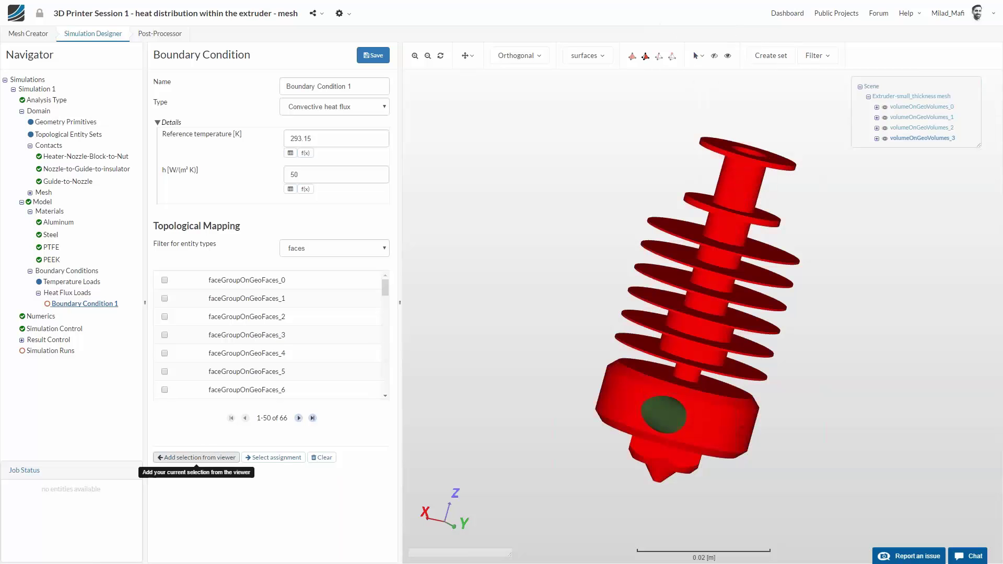
pyautogui.click(196, 458)
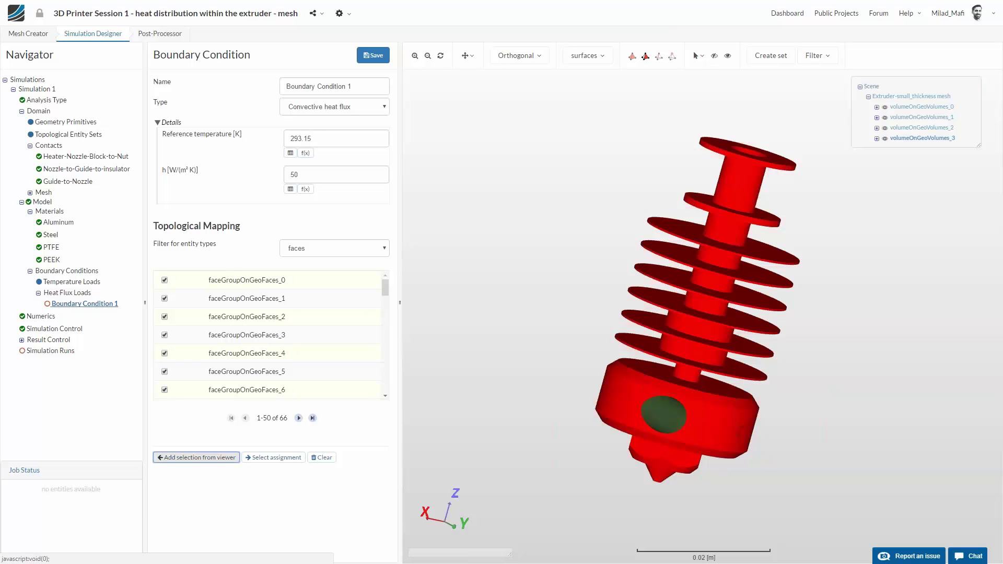
# Step: Set the convective heat flux's reference temperature to 297.15 K and its coefficient h to 10 W/(m² K), and save it
pyautogui.click(299, 134)
pyautogui.press('BackSpace')
pyautogui.write('7')
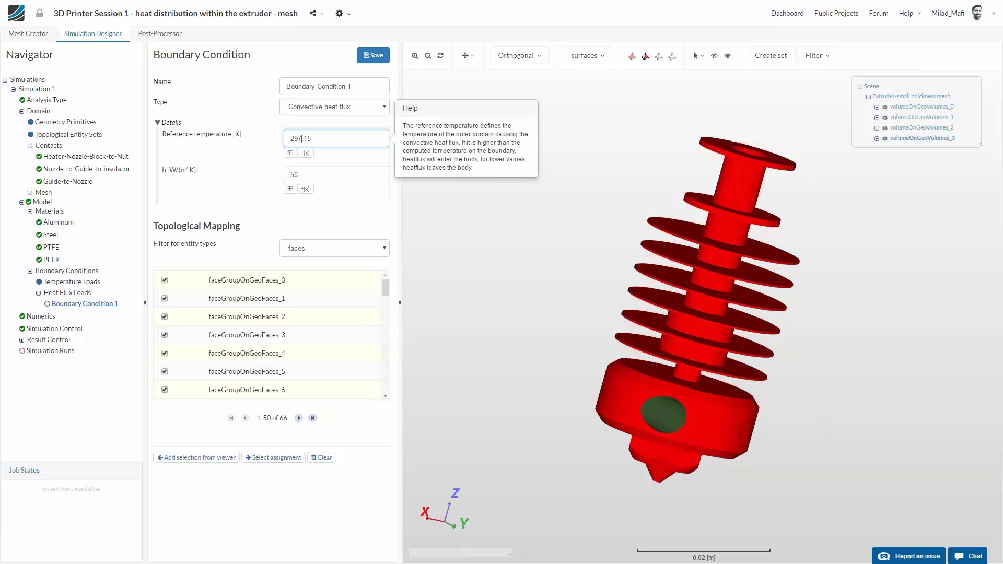
pyautogui.click(329, 171)
pyautogui.write('10')
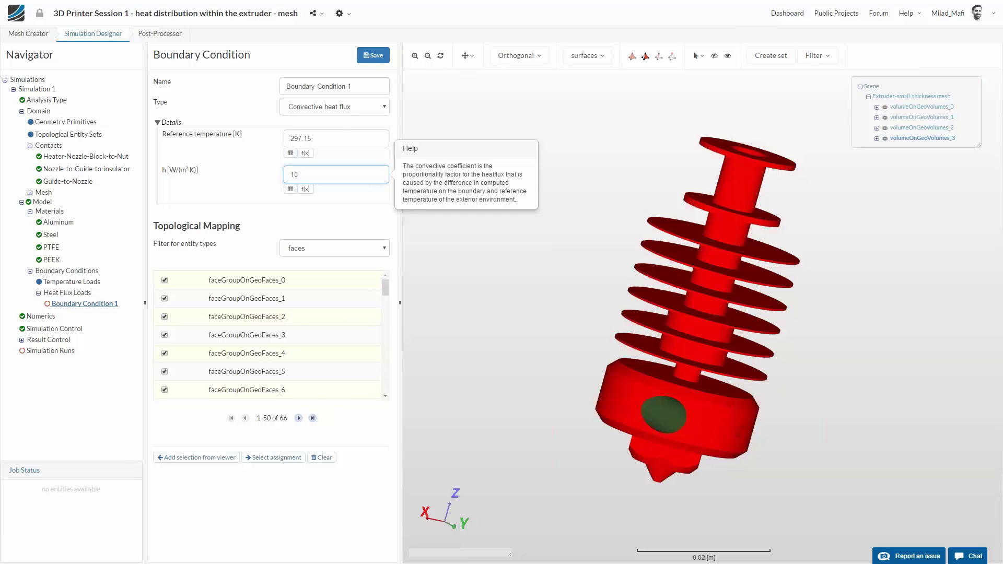
pyautogui.click(373, 56)
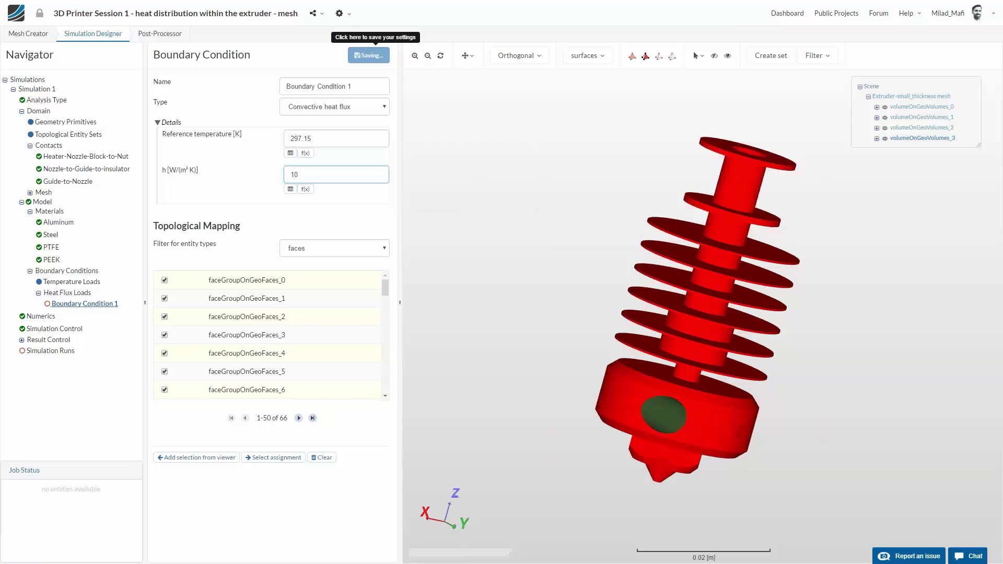
# Step: Add and save a second heat flux load, a 4023.8 W/m² surface heat flux on the heater block's large round hole face, faceGroupOnGeoFaces_59
pyautogui.click(78, 293)
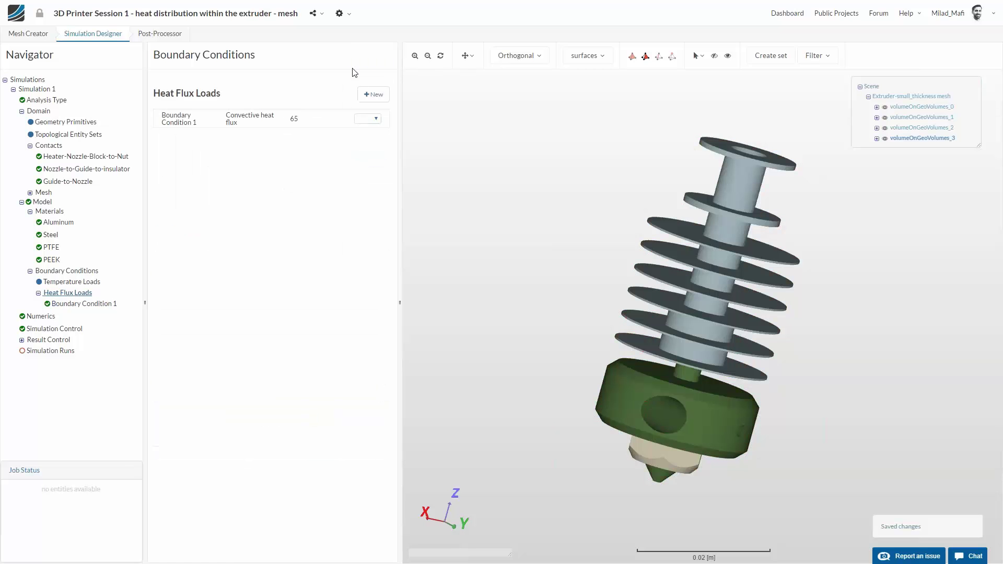
pyautogui.click(372, 95)
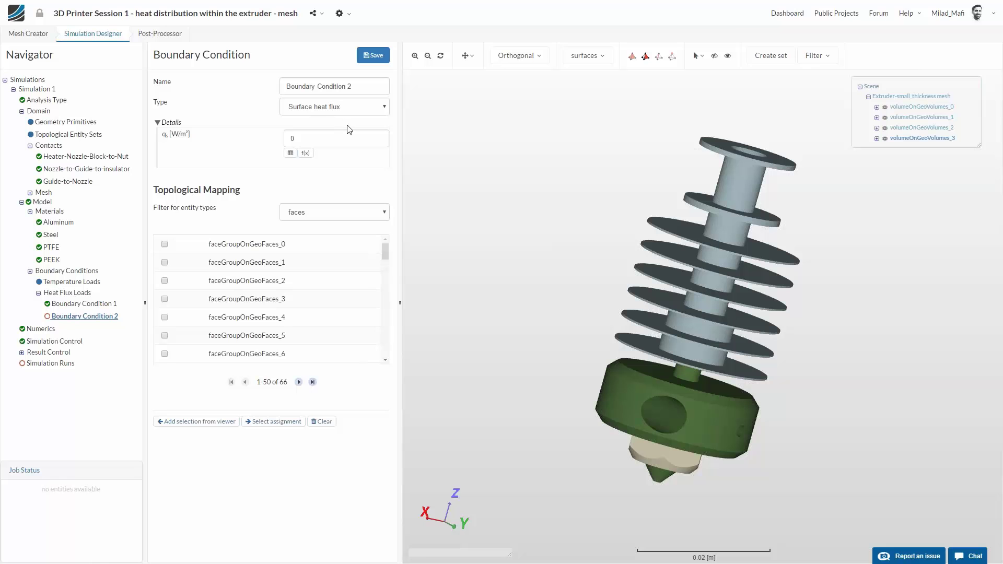
pyautogui.click(337, 139)
pyautogui.doubleClick(292, 138)
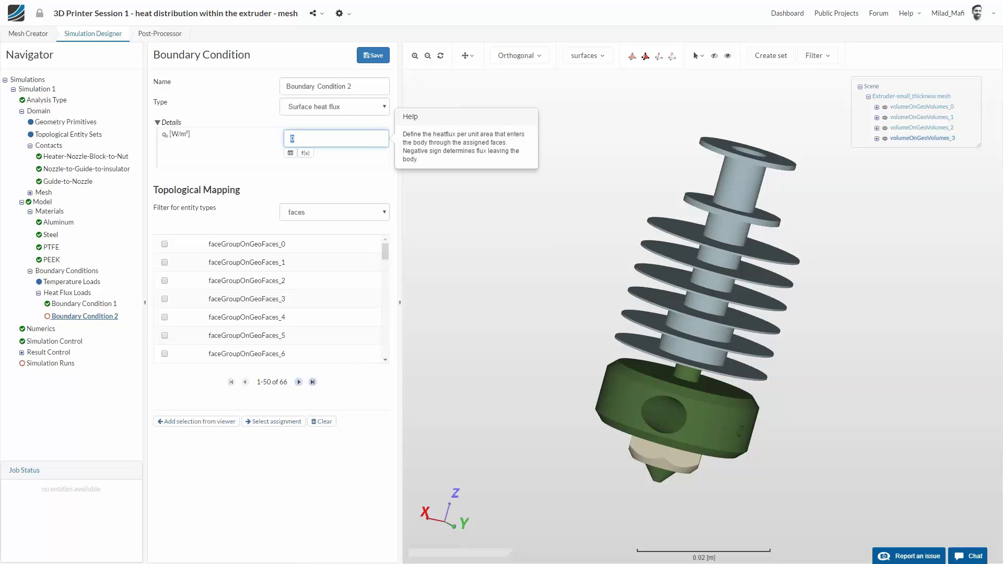
pyautogui.write('4023.8')
pyautogui.click(677, 423)
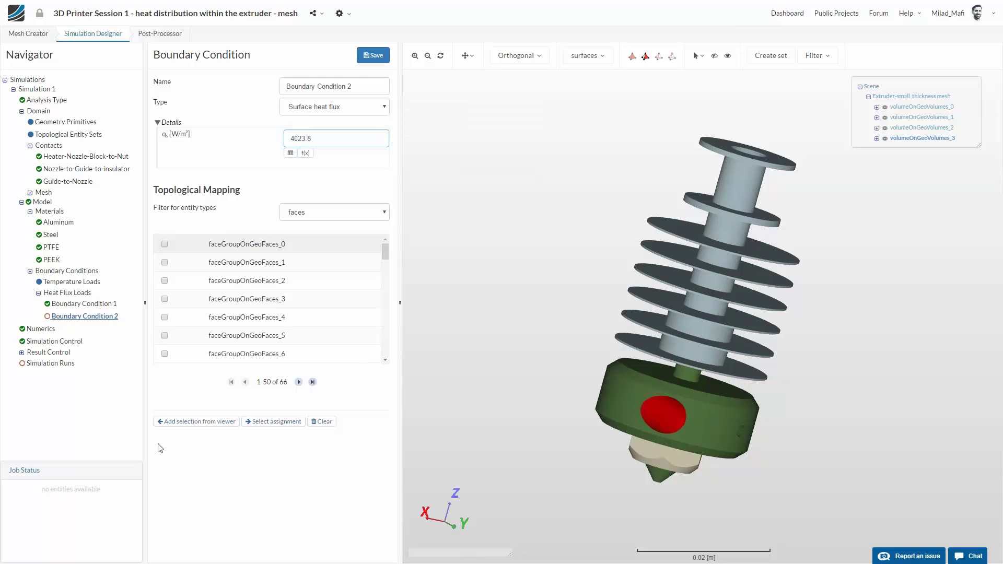
pyautogui.click(196, 422)
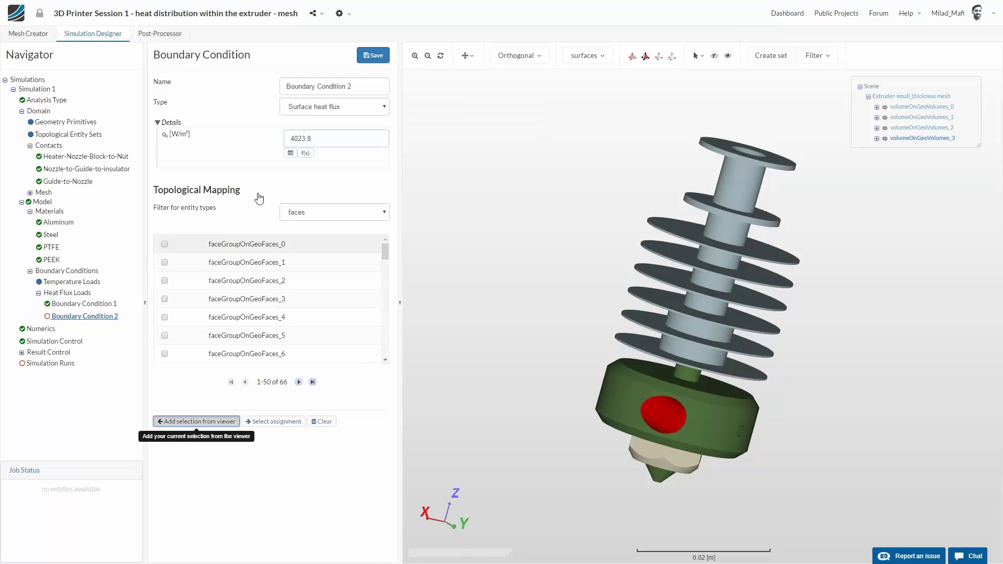
pyautogui.click(372, 57)
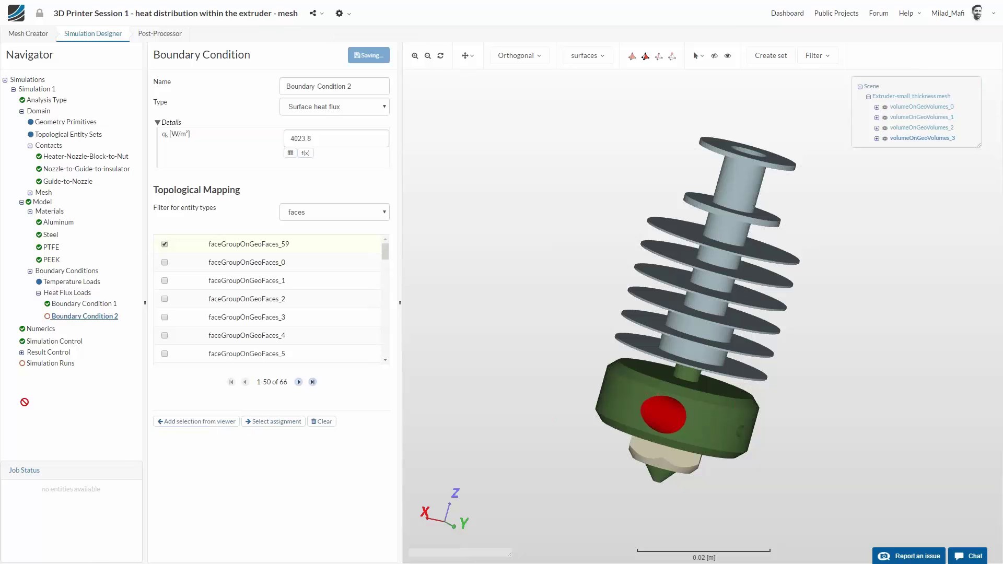
# Step: Check the simulation setup, and create and start a new simulation run with the default name
pyautogui.click(42, 342)
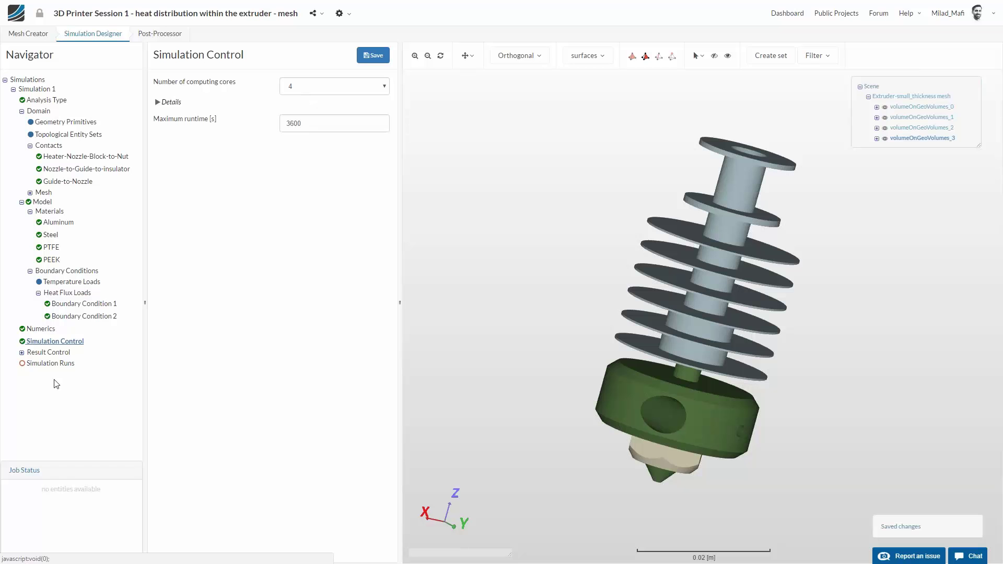
pyautogui.click(50, 363)
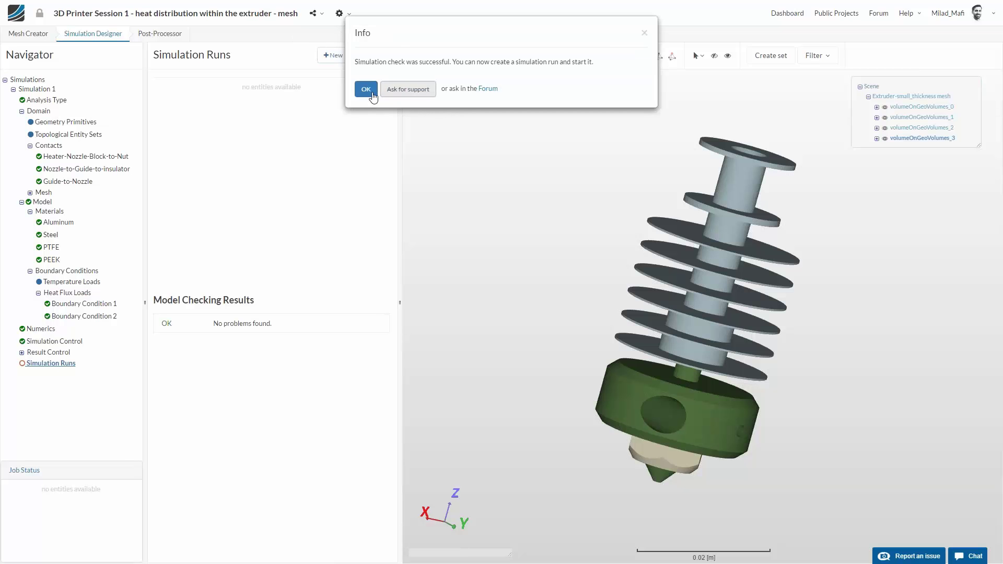
pyautogui.click(365, 90)
pyautogui.click(326, 54)
pyautogui.press('Return')
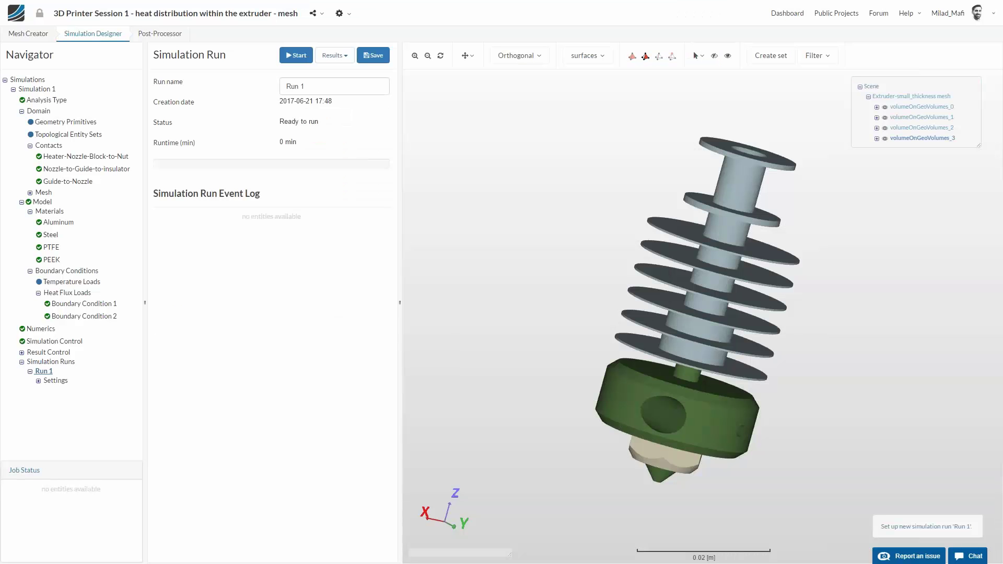
pyautogui.click(297, 55)
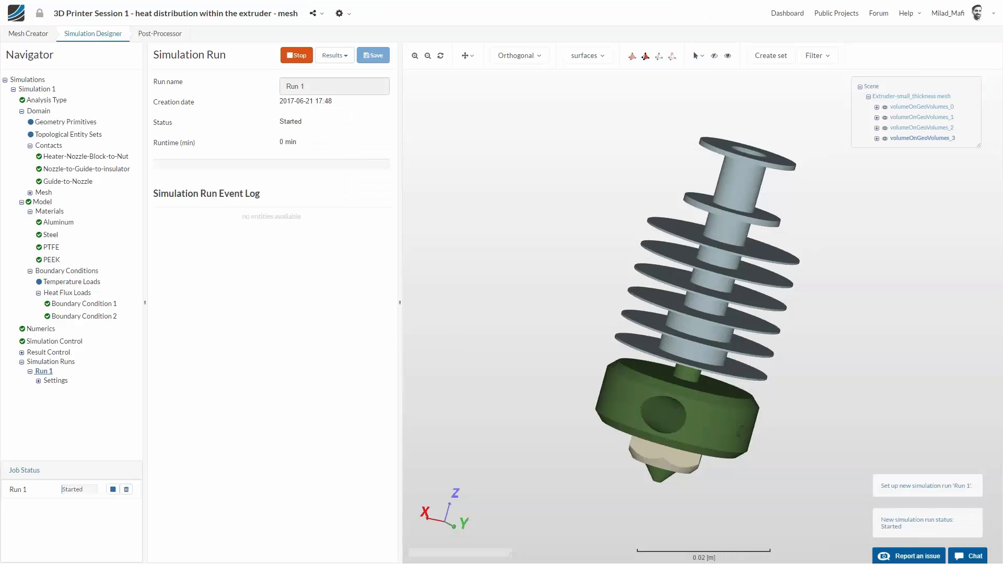
# Step: Switch to the PowerPoint presentation and advance to the General FEA Process slide
pyautogui.hotkey('alt', 'Tab')
pyautogui.click(510, 266)
pyautogui.press('Right')
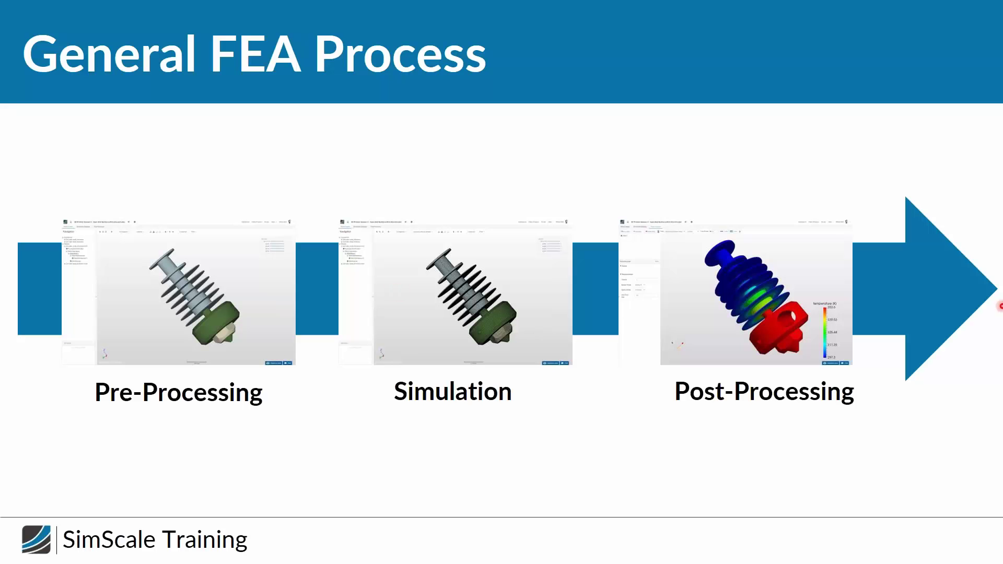
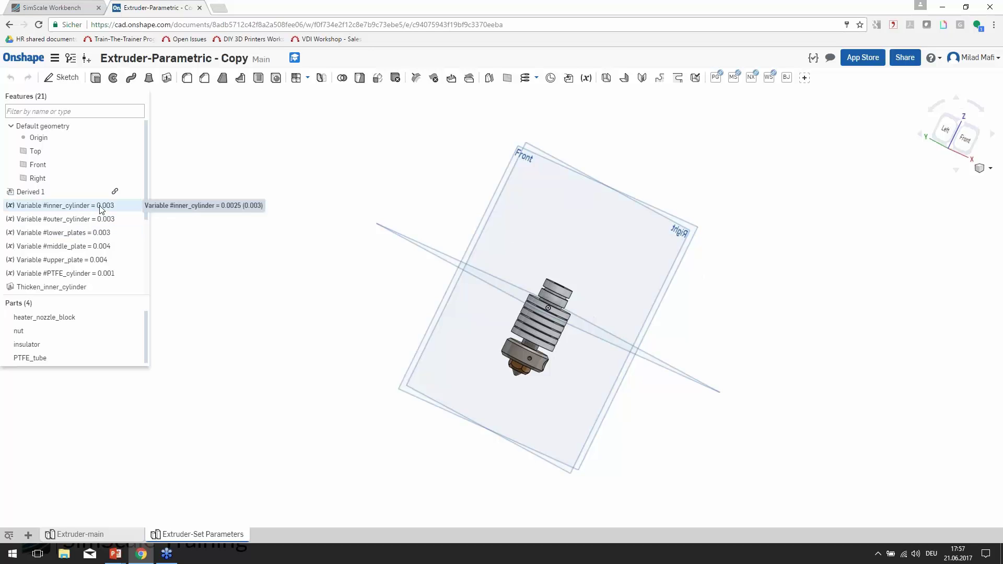
# Step: Set the extruder model's inner_cylinder variable to 0.004 in Onshape and inspect the updated geometry
pyautogui.click(101, 209)
pyautogui.doubleClick(101, 209)
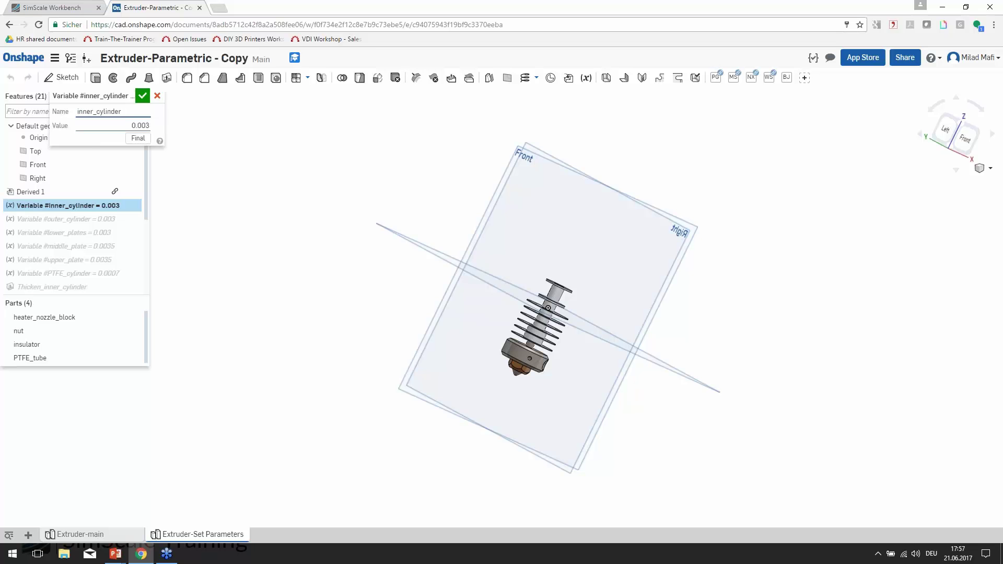
pyautogui.click(148, 127)
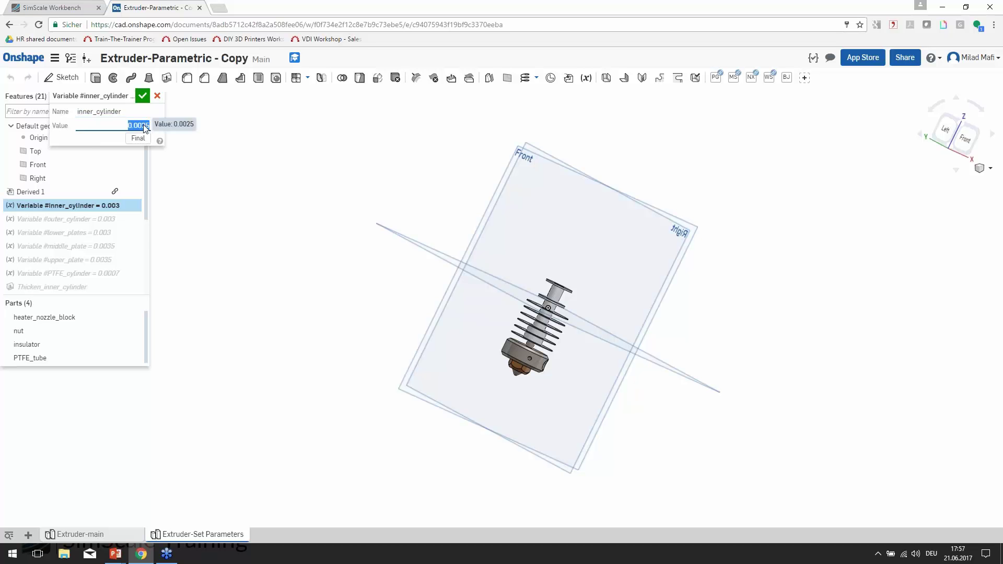
pyautogui.click(141, 127)
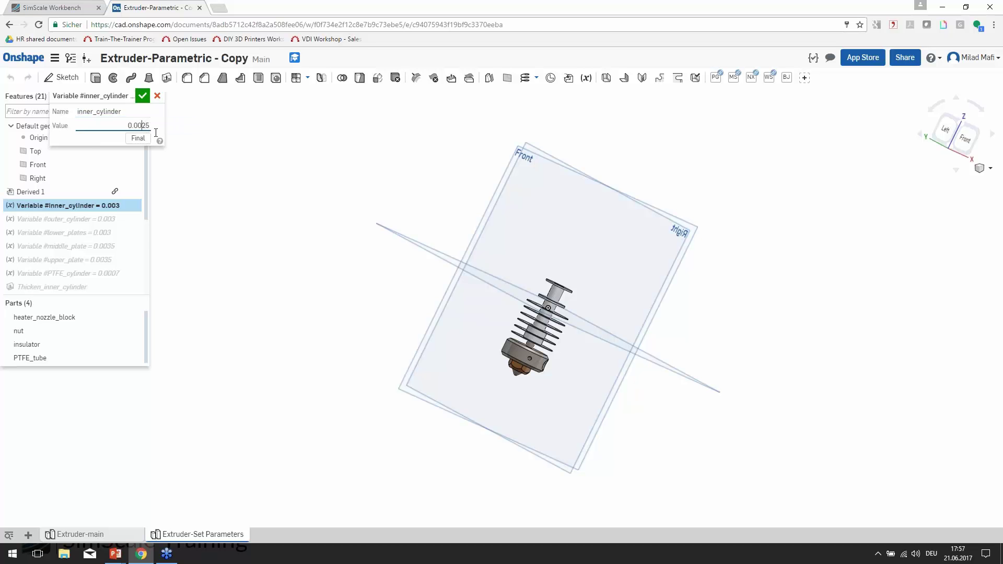
pyautogui.hotkey('shift', 'End')
pyautogui.write('4')
pyautogui.click(142, 99)
pyautogui.press('Escape')
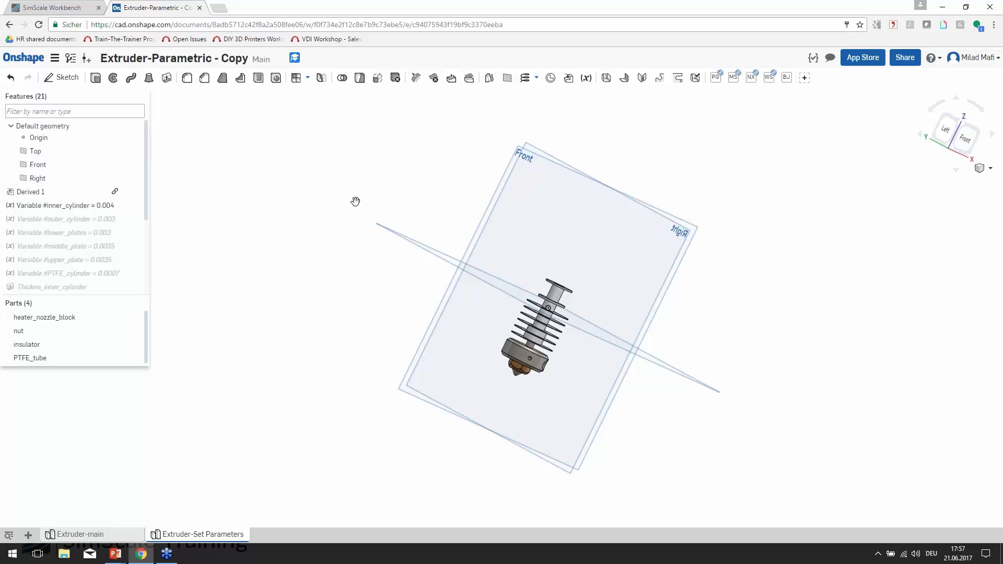
pyautogui.hotkey('shift', '7')
pyautogui.moveTo(350, 236); pyautogui.dragTo(324, 209)
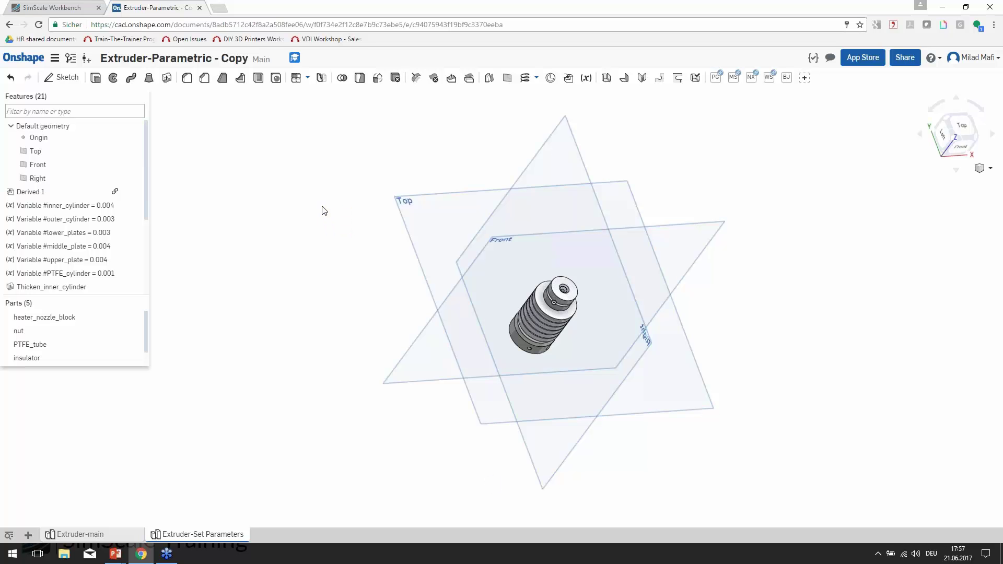
# Step: Switch to the SimScale Mesh Creator and import Extruder-main from the Onshape document Extruder-Parametric - Copy
pyautogui.click(50, 7)
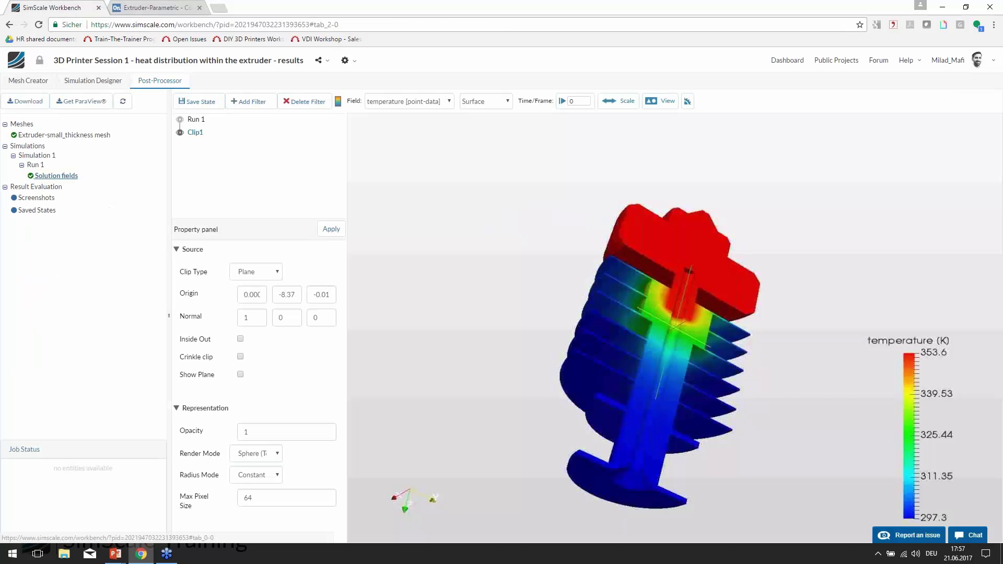
pyautogui.click(28, 83)
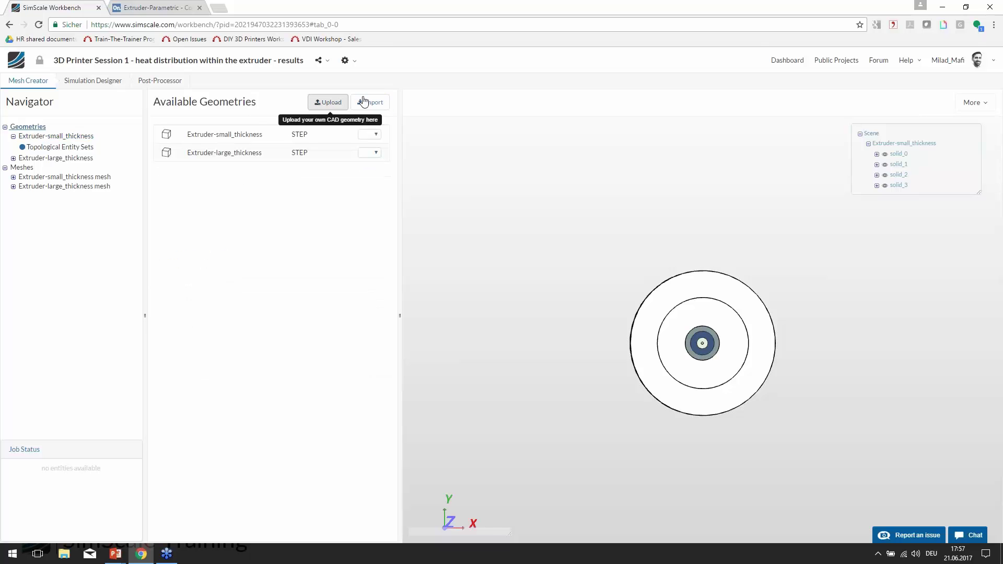
pyautogui.click(364, 101)
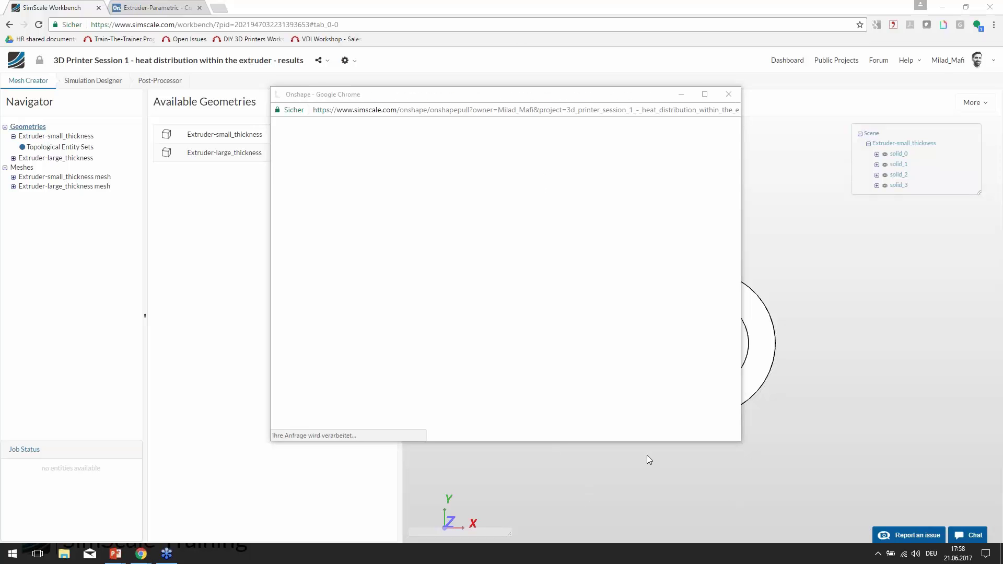
pyautogui.click(441, 96)
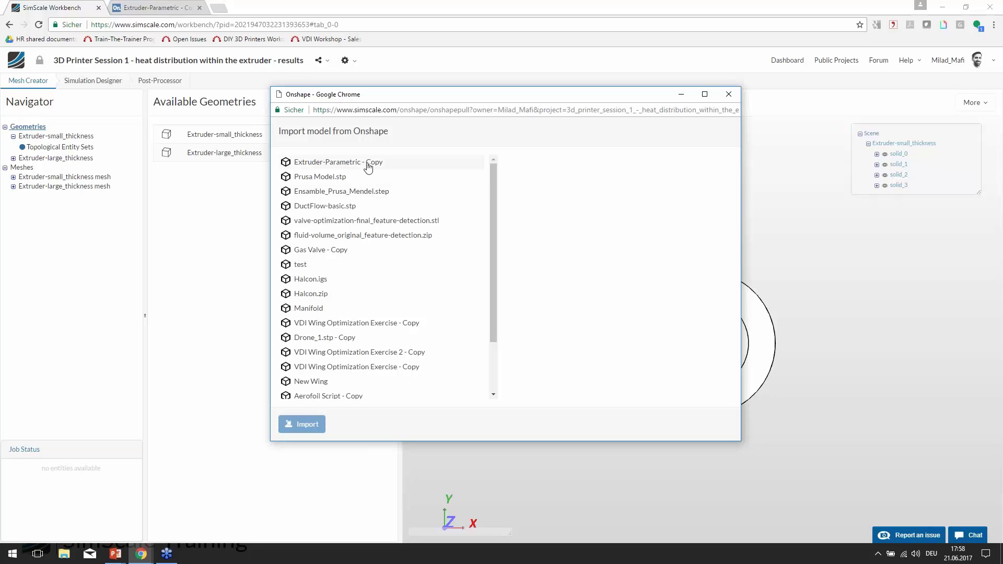
pyautogui.click(368, 163)
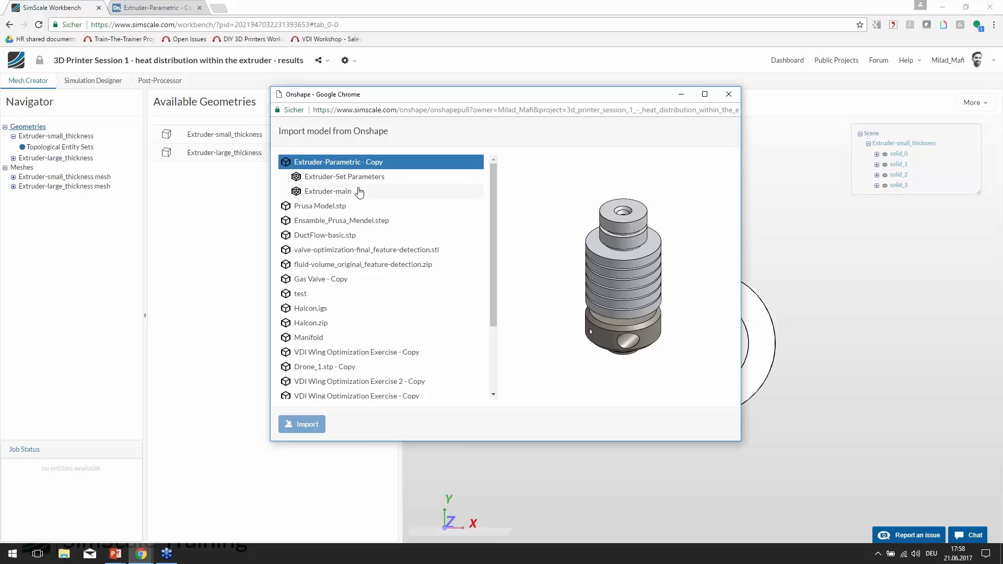
pyautogui.click(360, 192)
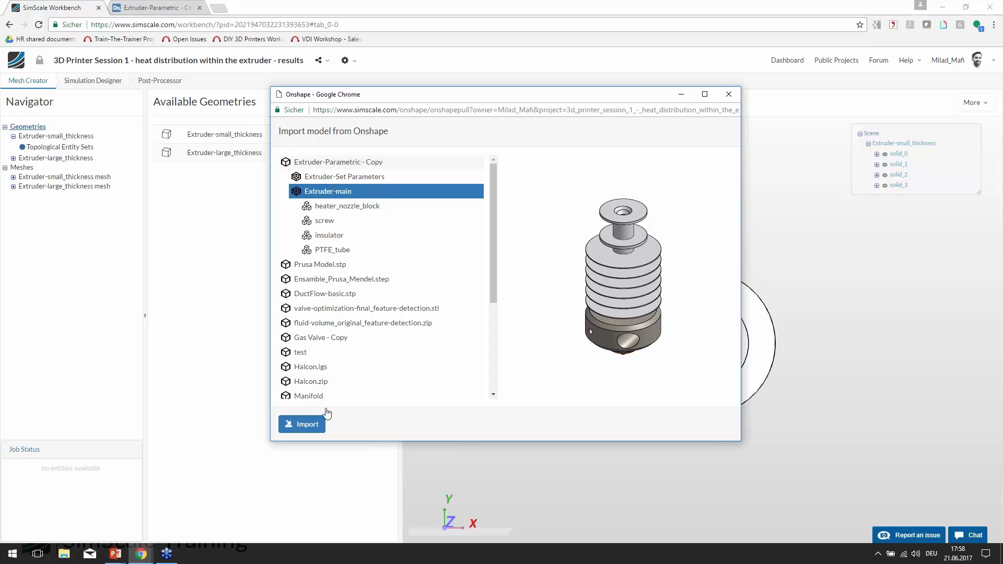
pyautogui.click(302, 424)
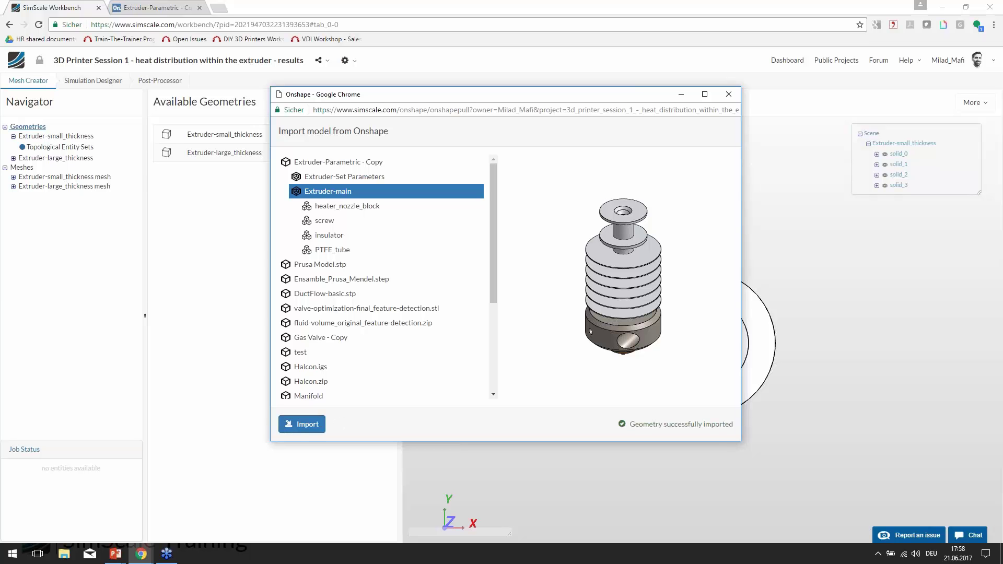
# Step: Return to the SimScale workbench window and inspect the imported Extruder-main geometry from an oblique angle
pyautogui.hotkey('alt', 'Tab')
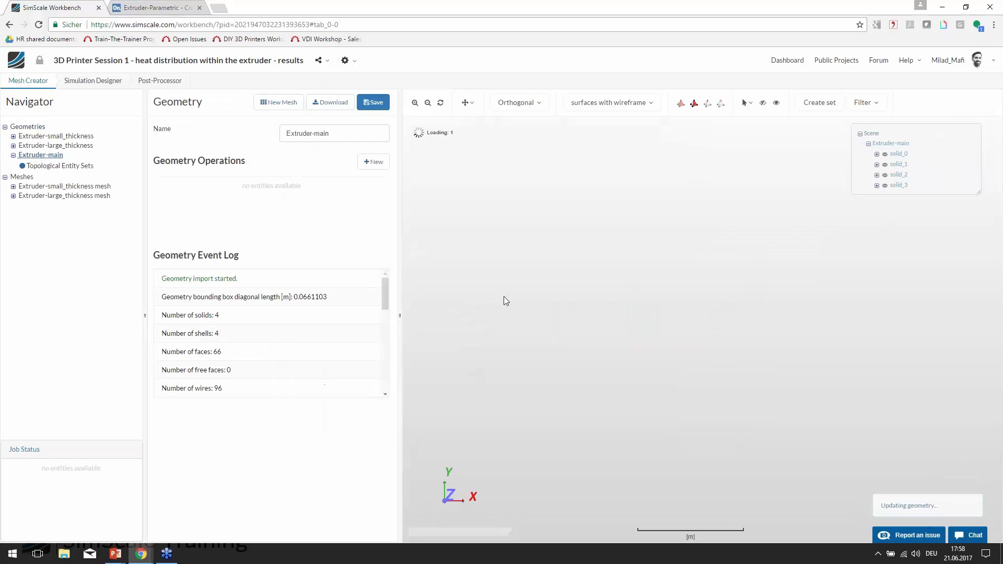
pyautogui.hotkey('alt', 'Tab')
pyautogui.hotkey('alt', 'Tab')
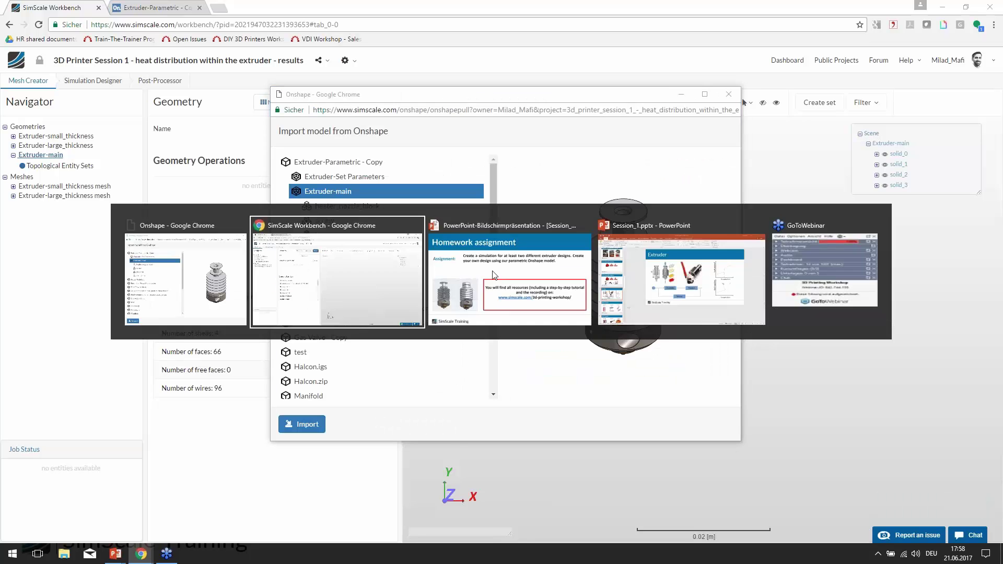
pyautogui.hotkey('alt', 'Tab')
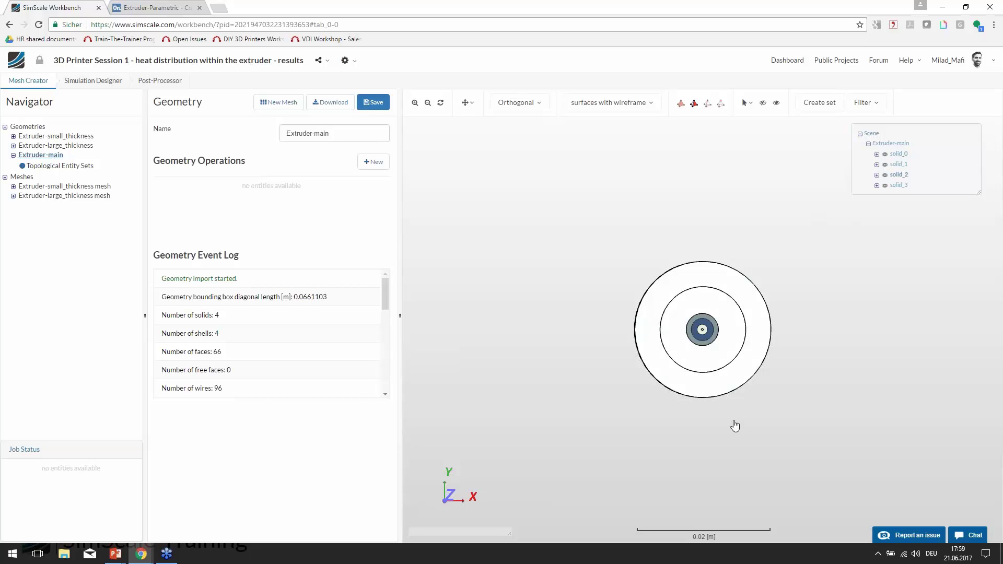
pyautogui.moveTo(736, 427); pyautogui.dragTo(700, 313)
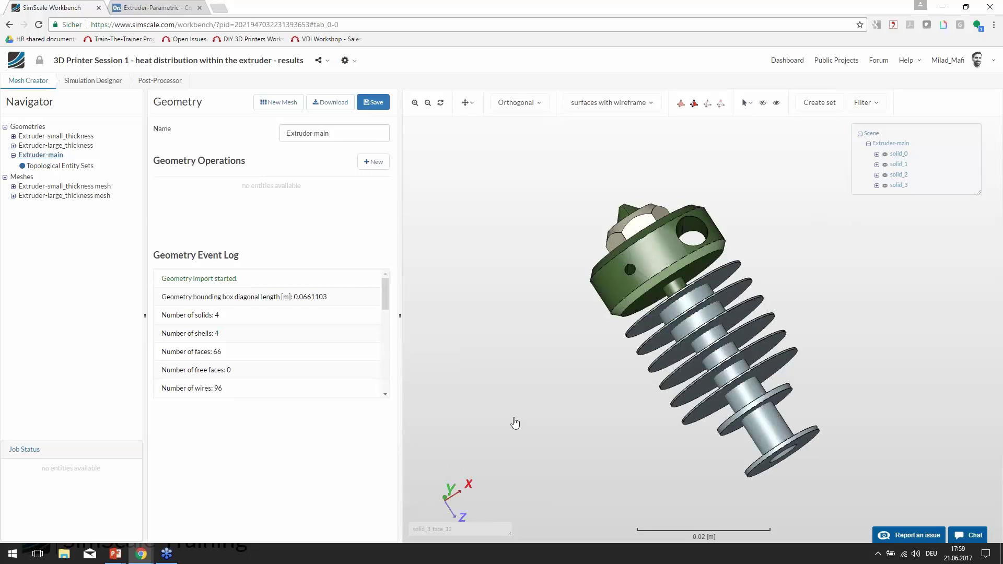
# Step: Switch to the PowerPoint slide show with the Homework assignment slide
pyautogui.hotkey('alt', 'Tab')
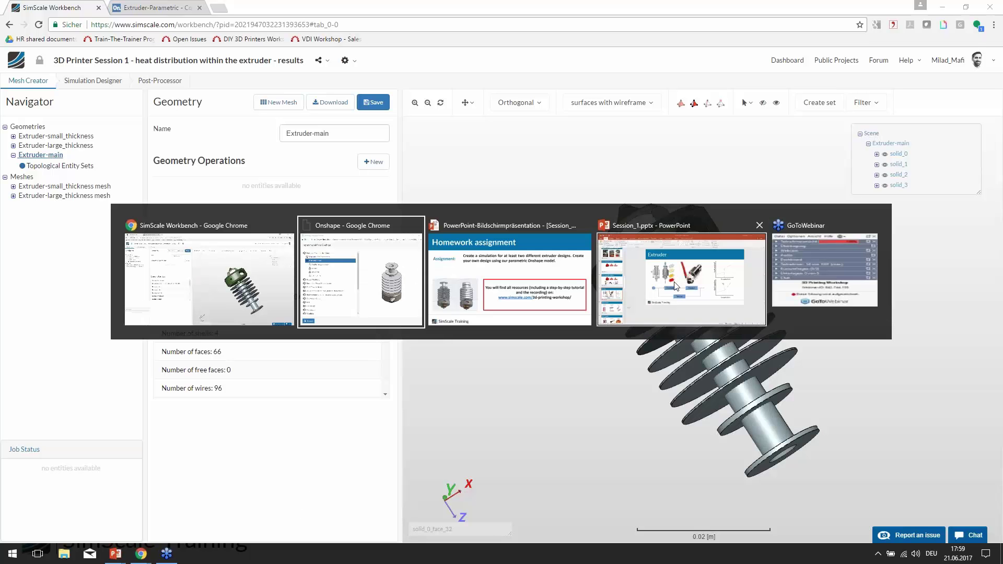
pyautogui.hotkey('alt', 'Tab')
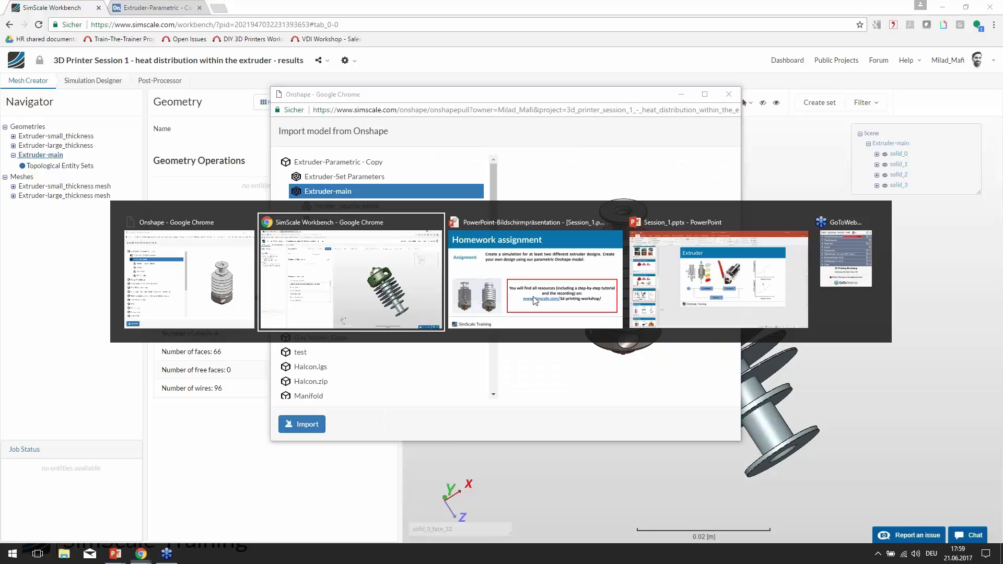
pyautogui.hotkey('alt', 'Tab')
pyautogui.click(525, 269)
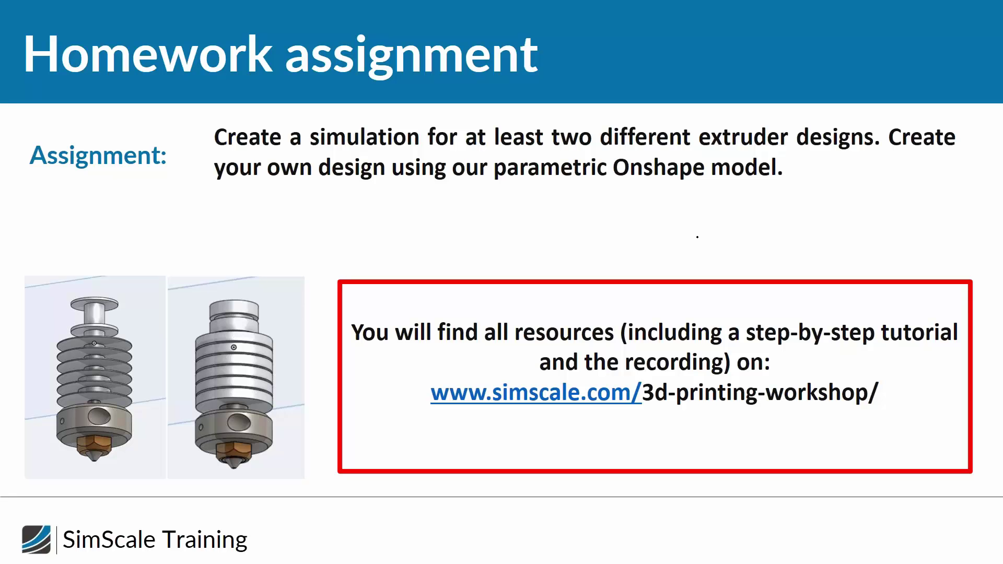
# Step: Switch back to Chrome, open the SimScale forum at forum.simscale.com, and close the Onshape page
pyautogui.hotkey('alt', 'Tab')
pyautogui.hotkey('ctrl', 'l')
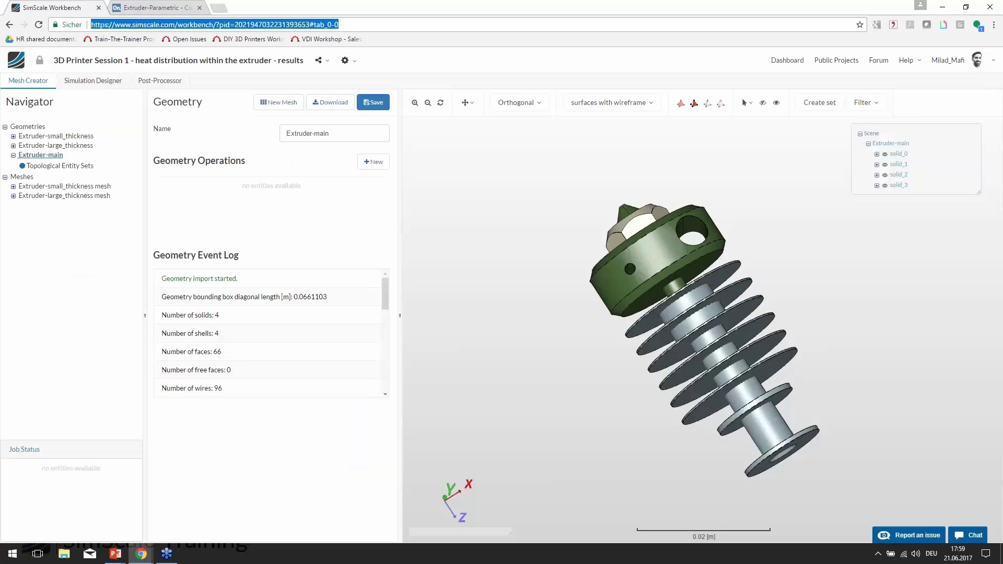
pyautogui.write('forum.simscale.com')
pyautogui.press('Return')
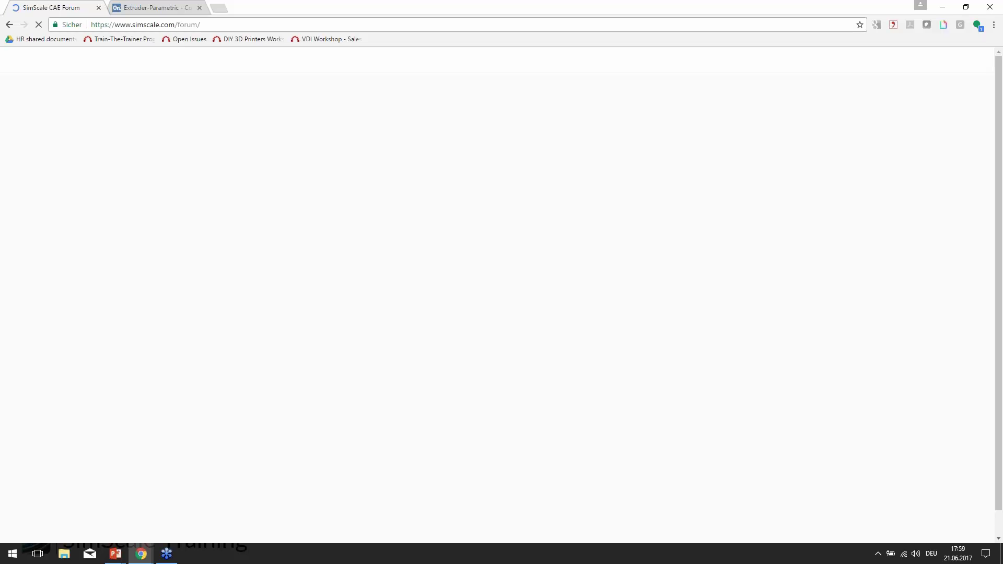
pyautogui.click(199, 8)
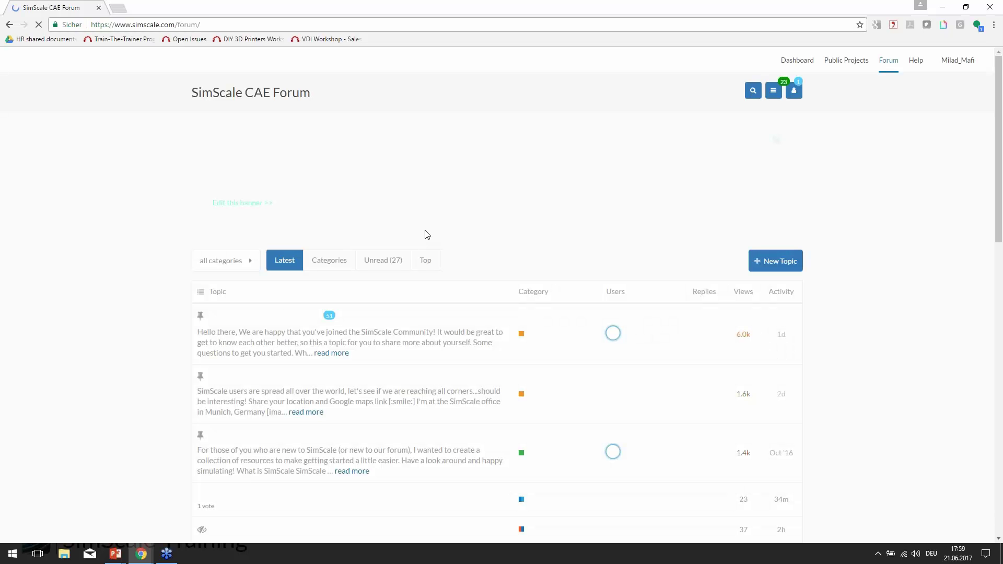
pyautogui.scroll(-3, 346, 205)
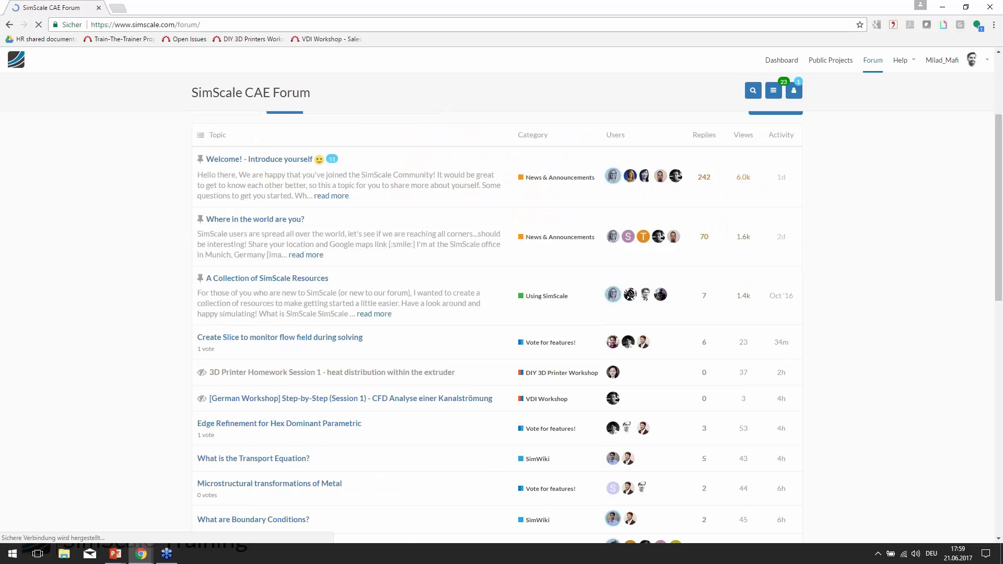
pyautogui.scroll(3, 346, 204)
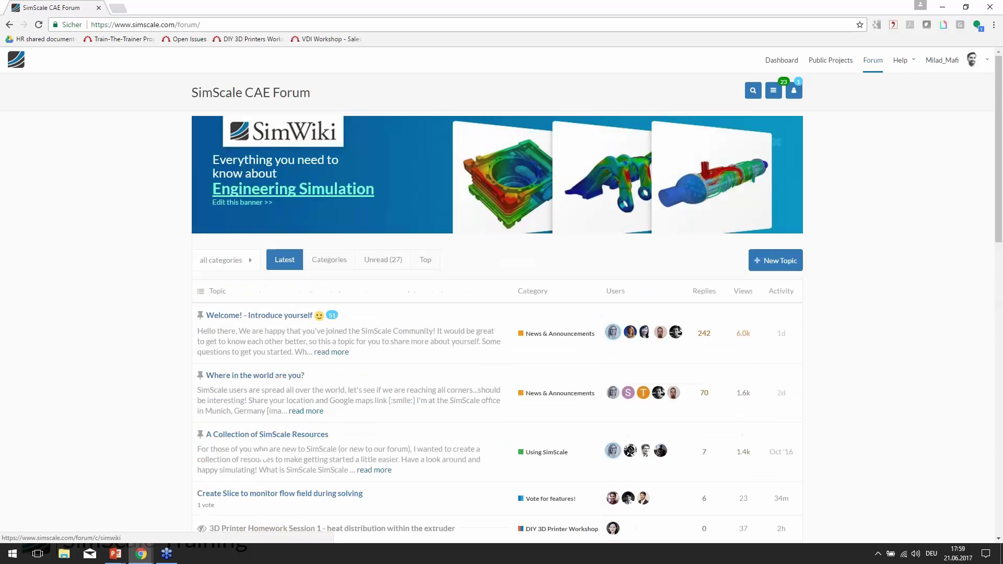
# Step: Open the forum topic "3D Printer Homework Session 1 - heat distribution within the extruder" from the DIY 3D Printer Workshop category
pyautogui.click(339, 262)
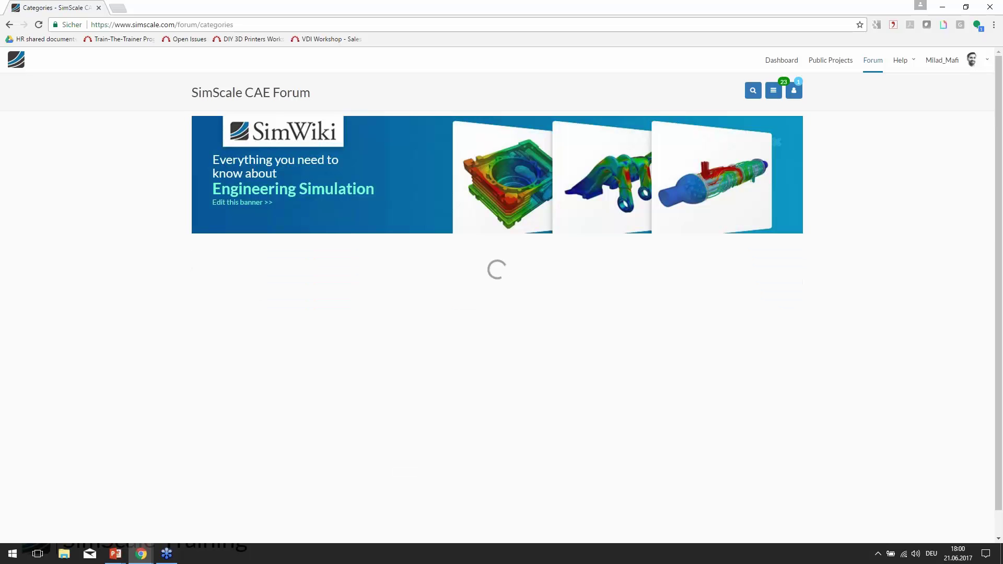
pyautogui.scroll(-1, 164, 349)
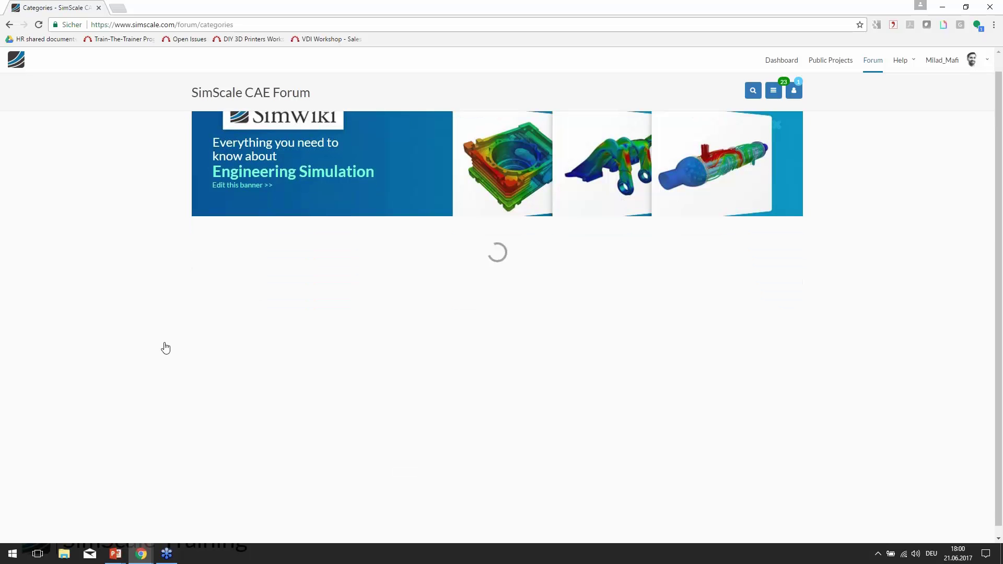
pyautogui.scroll(-2, 240, 301)
pyautogui.scroll(-10, 240, 302)
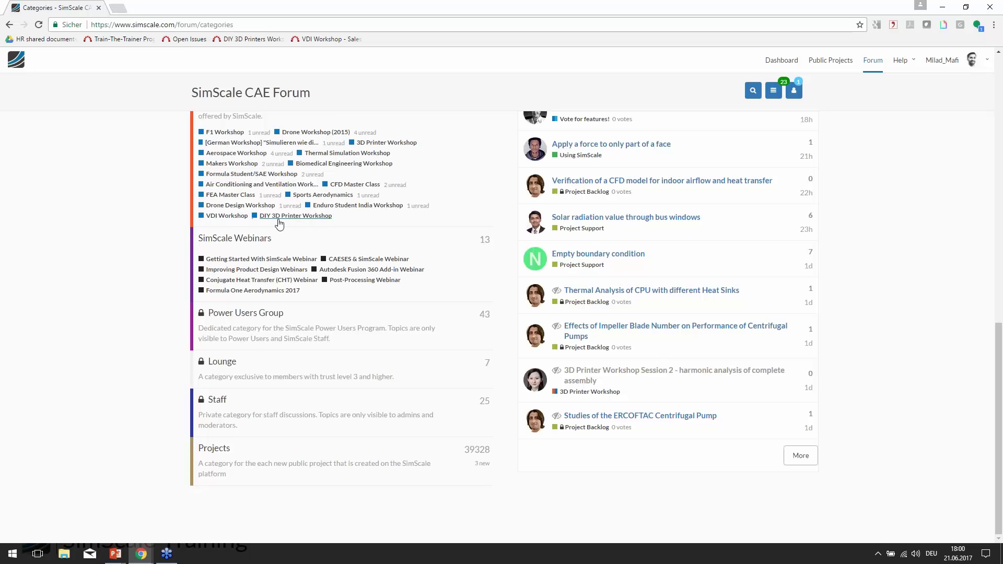
pyautogui.click(278, 221)
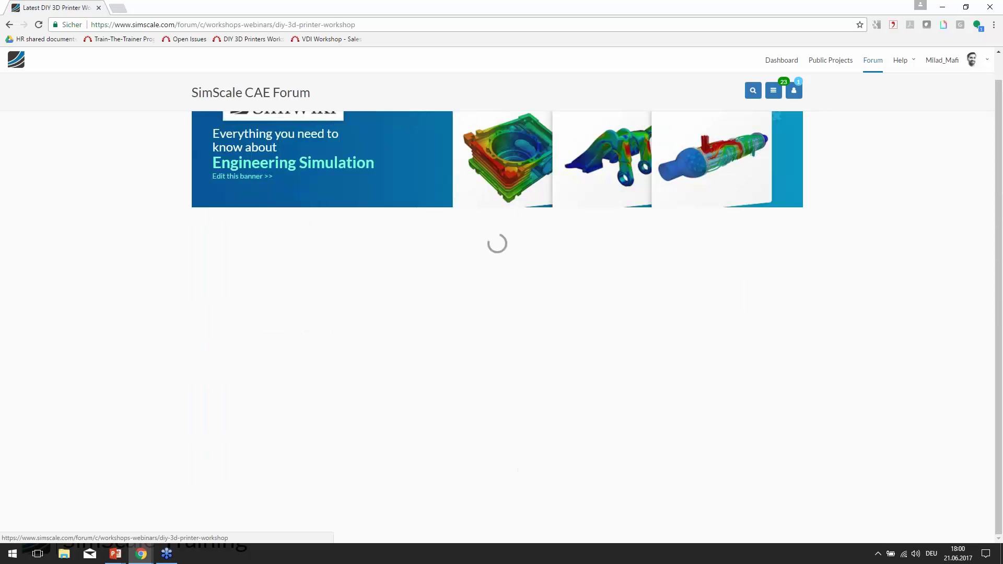
pyautogui.click(332, 364)
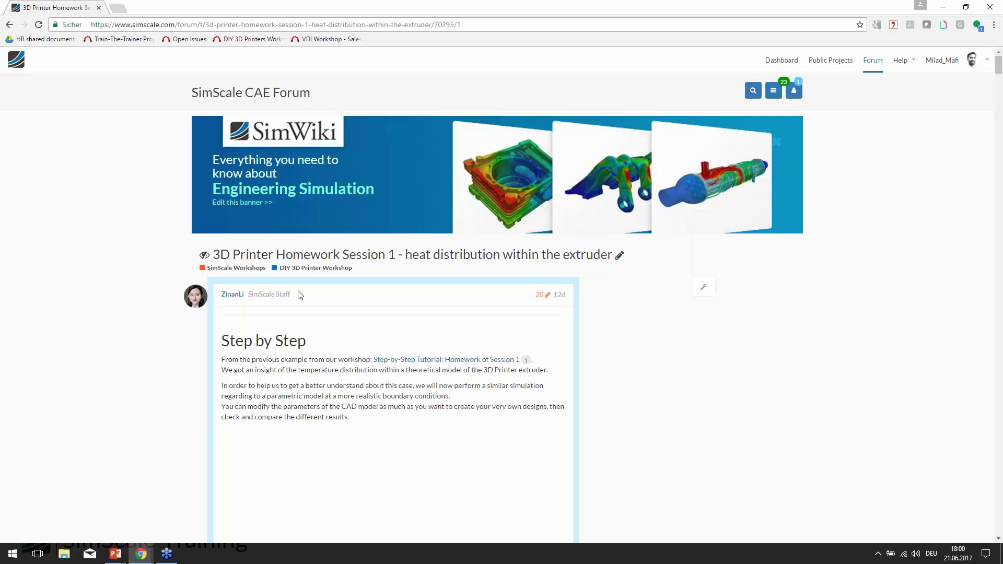
# Step: Look through the homework topic's step-by-step instructions, from the CAD model and Onshape import sections onward
pyautogui.scroll(-10, 301, 305)
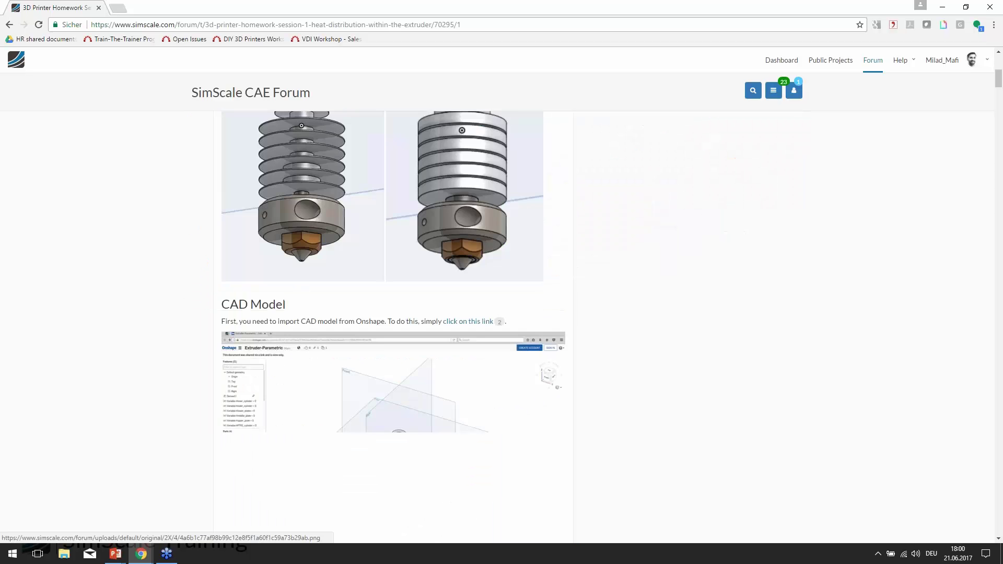
pyautogui.scroll(-15, 392, 324)
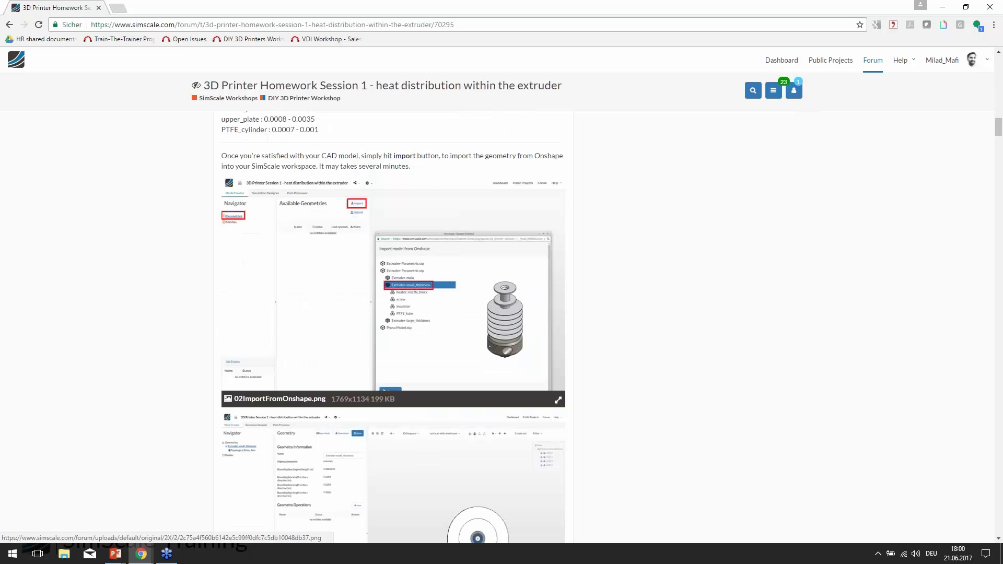
pyautogui.scroll(-5, 392, 324)
pyautogui.scroll(-10, 392, 324)
pyautogui.scroll(-8, 307, 405)
# Step: Return to the PowerPoint slide show and advance from the Homework assignment slide to the closing slide
pyautogui.moveTo(116, 553)
pyautogui.click(146, 520)
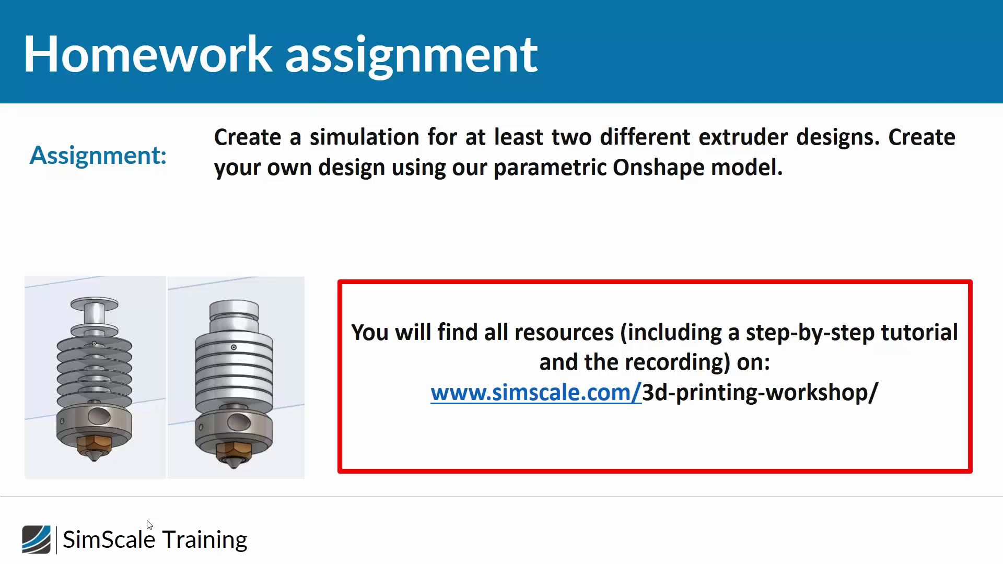
pyautogui.press('Right')
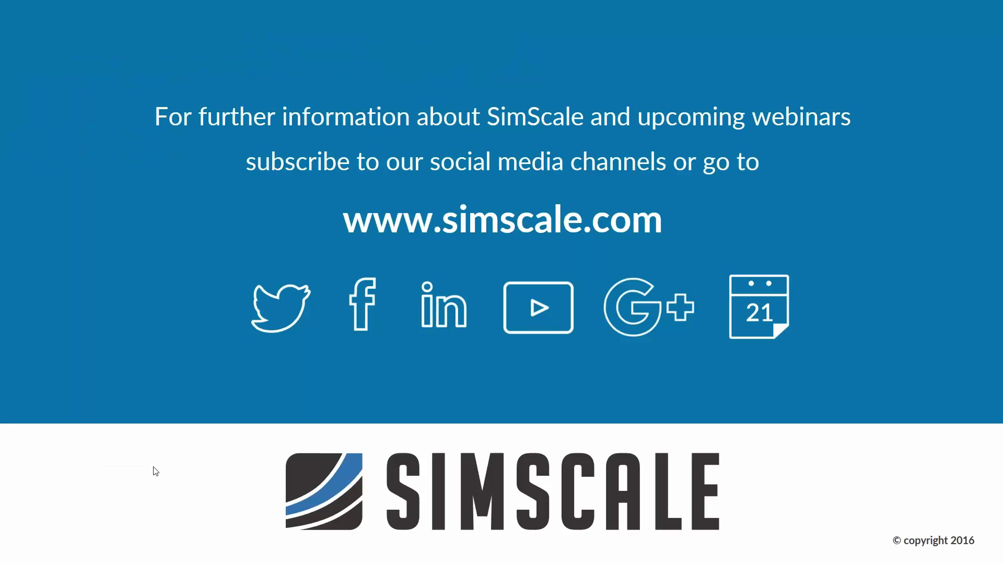